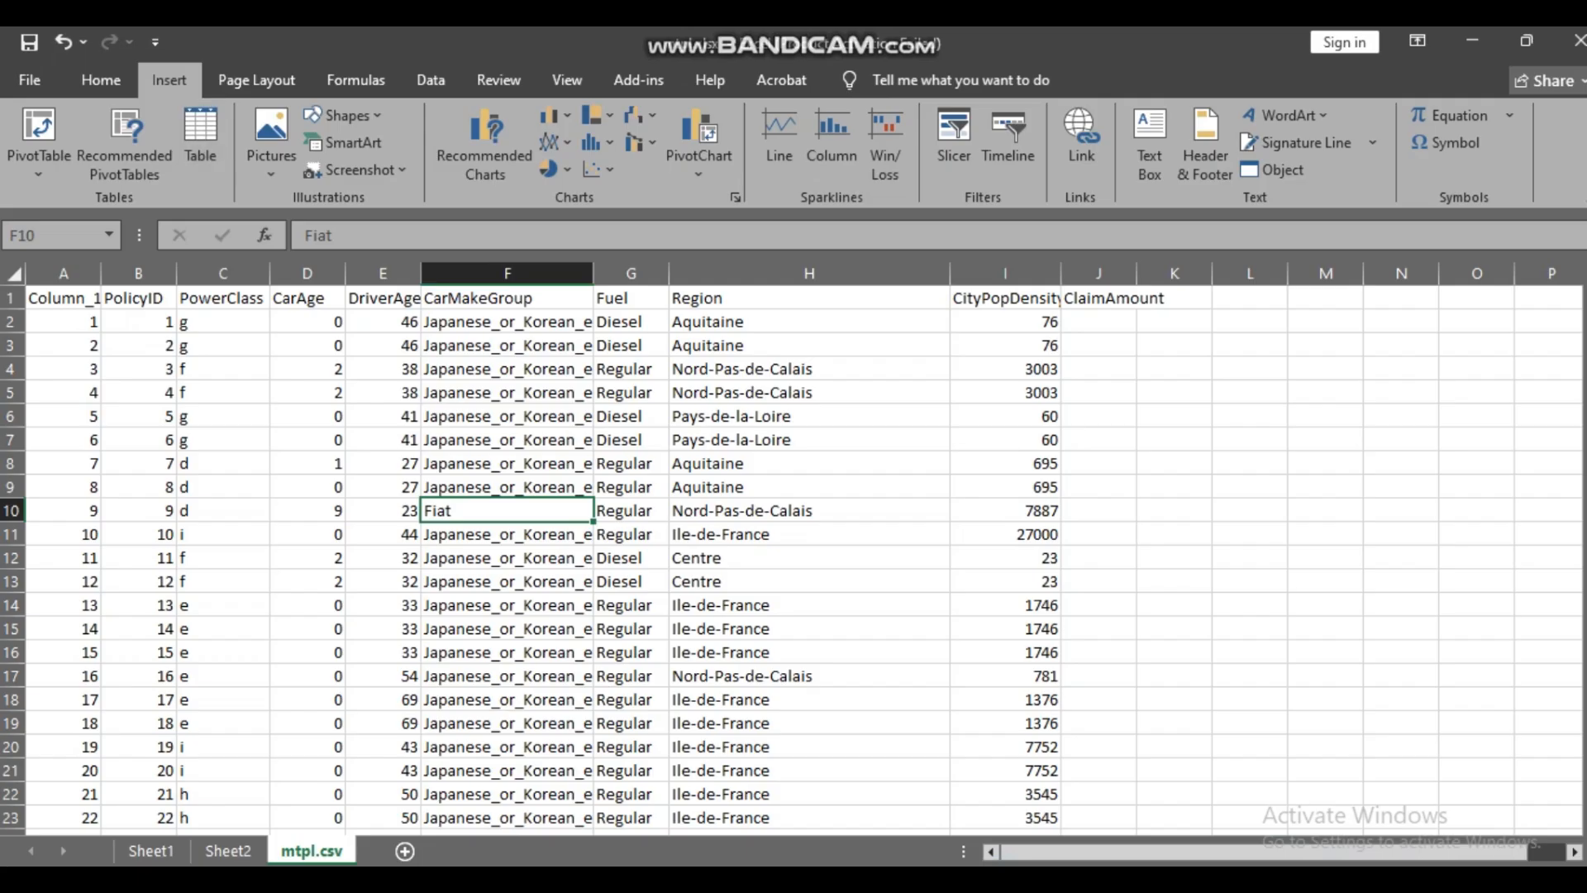
- Convert the data range $A$1:$J$65536 on the mtpl.csv sheet into a table with headers
left_click(200, 136)
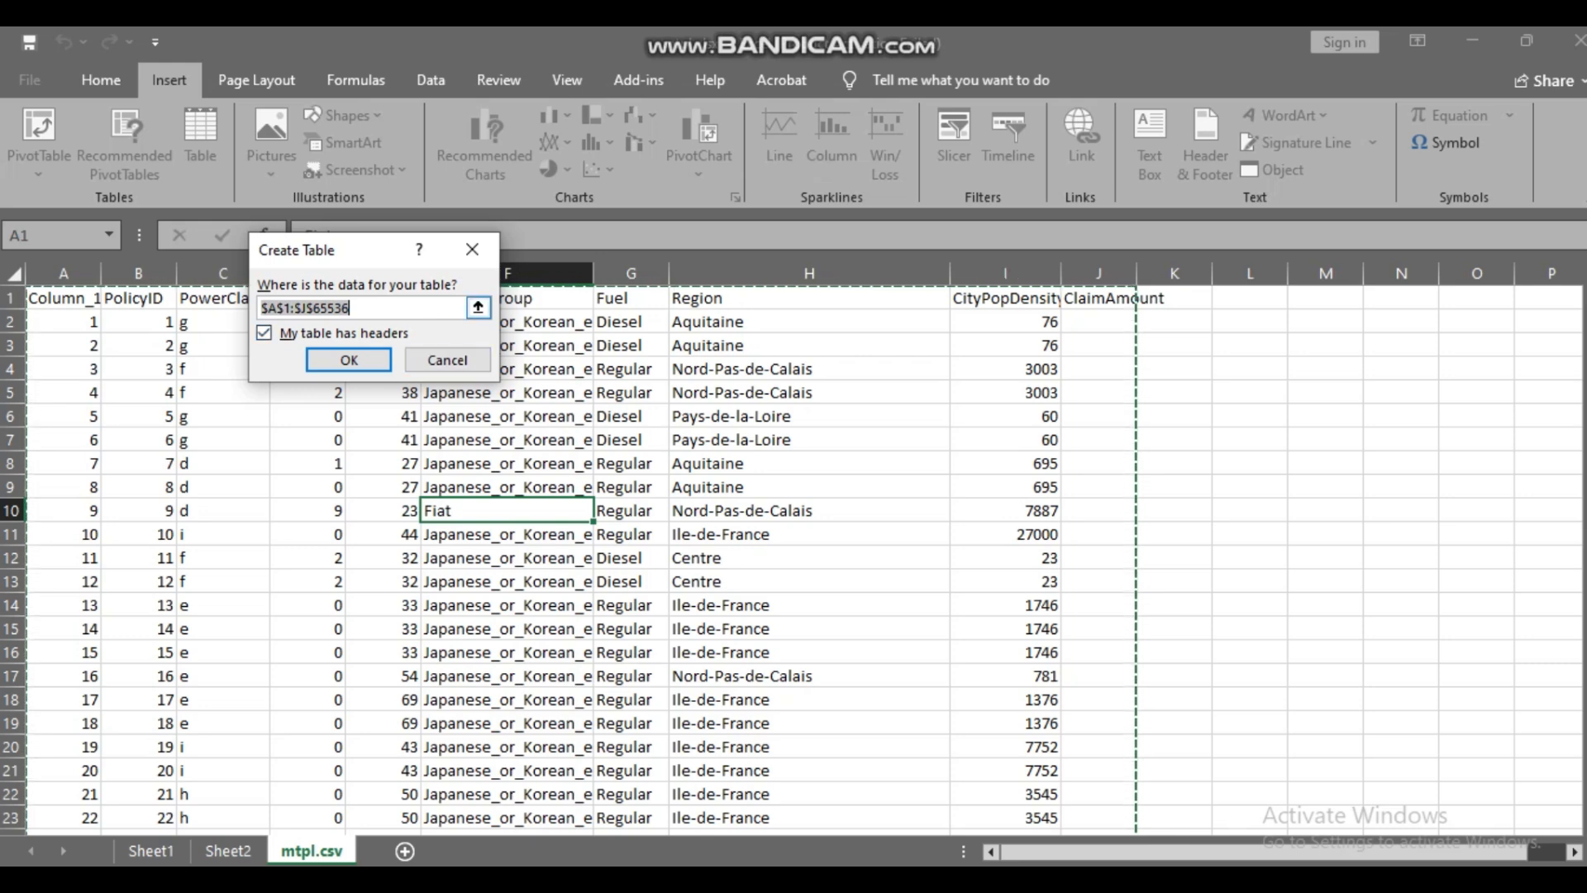
key("Return")
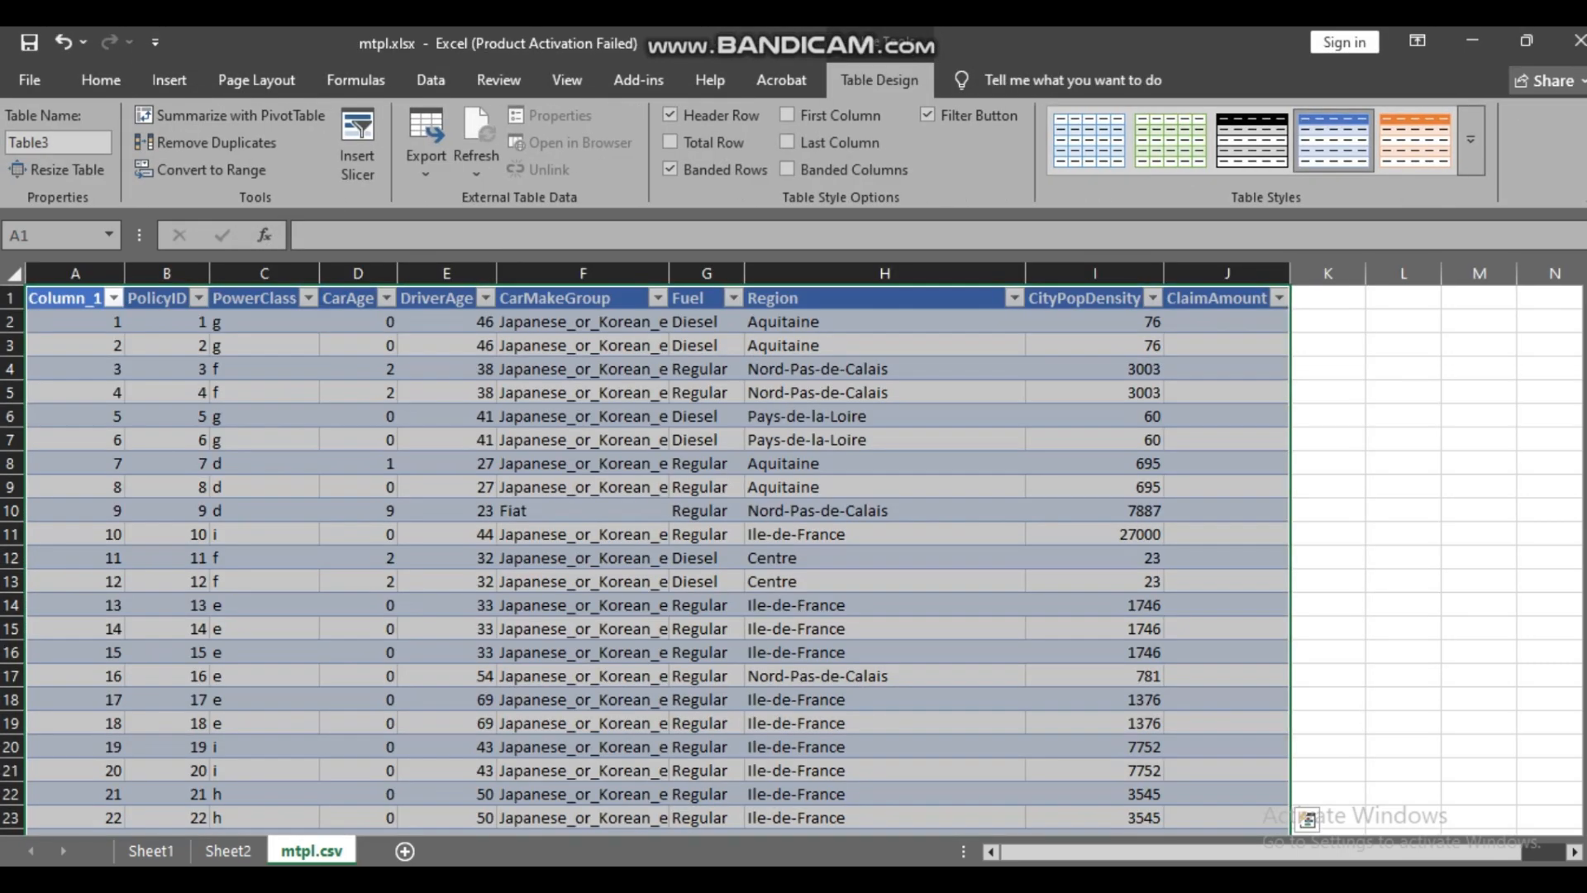
scroll(662, 554, "down", 20)
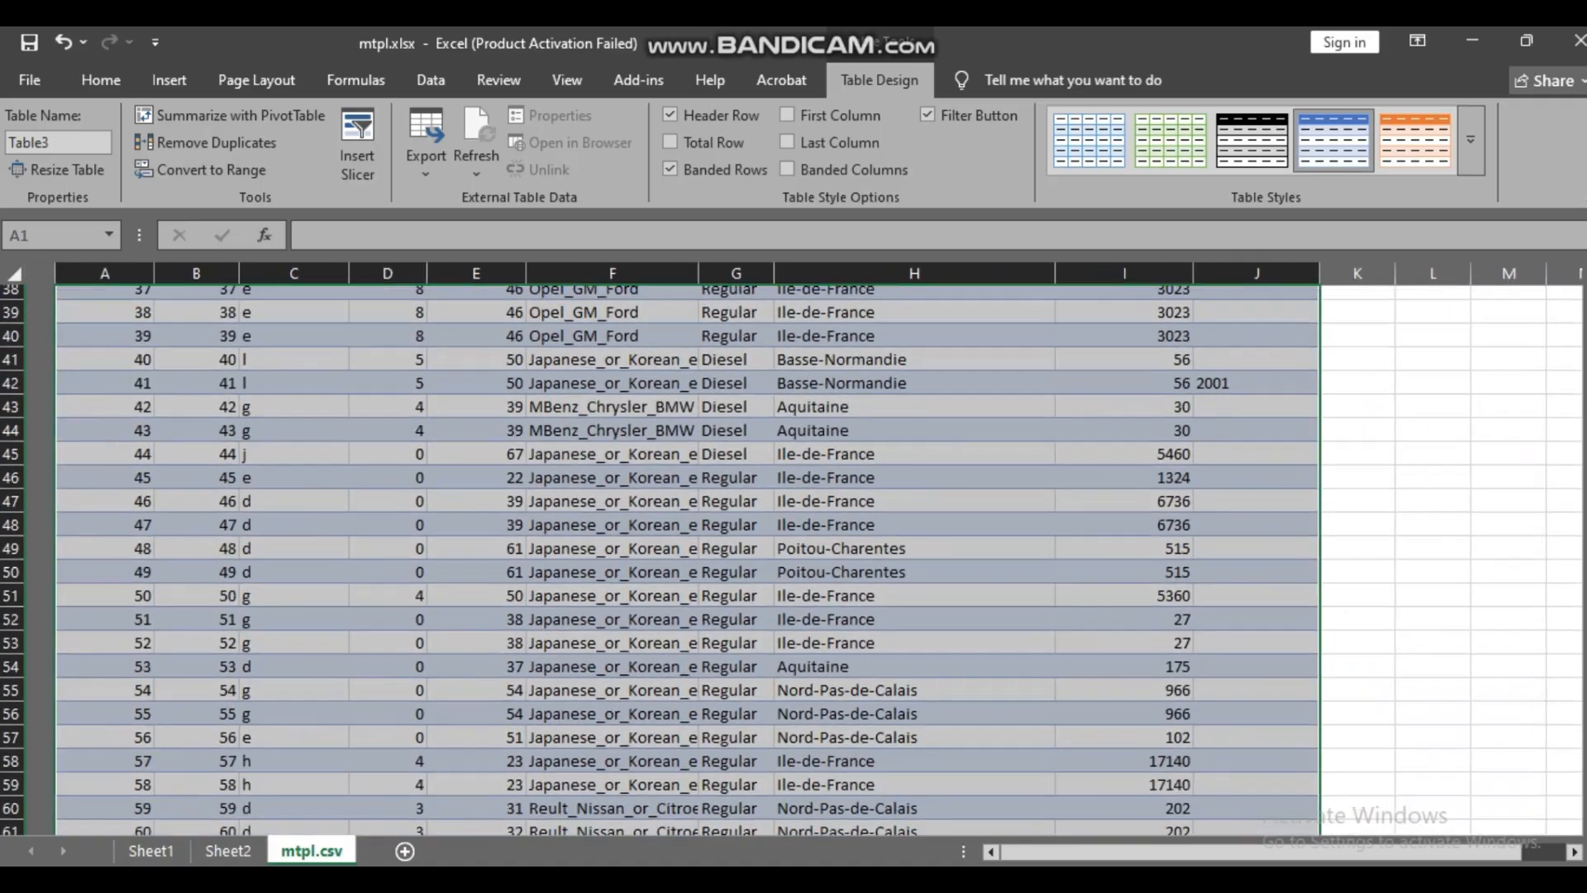
scroll(662, 554, "down", 20)
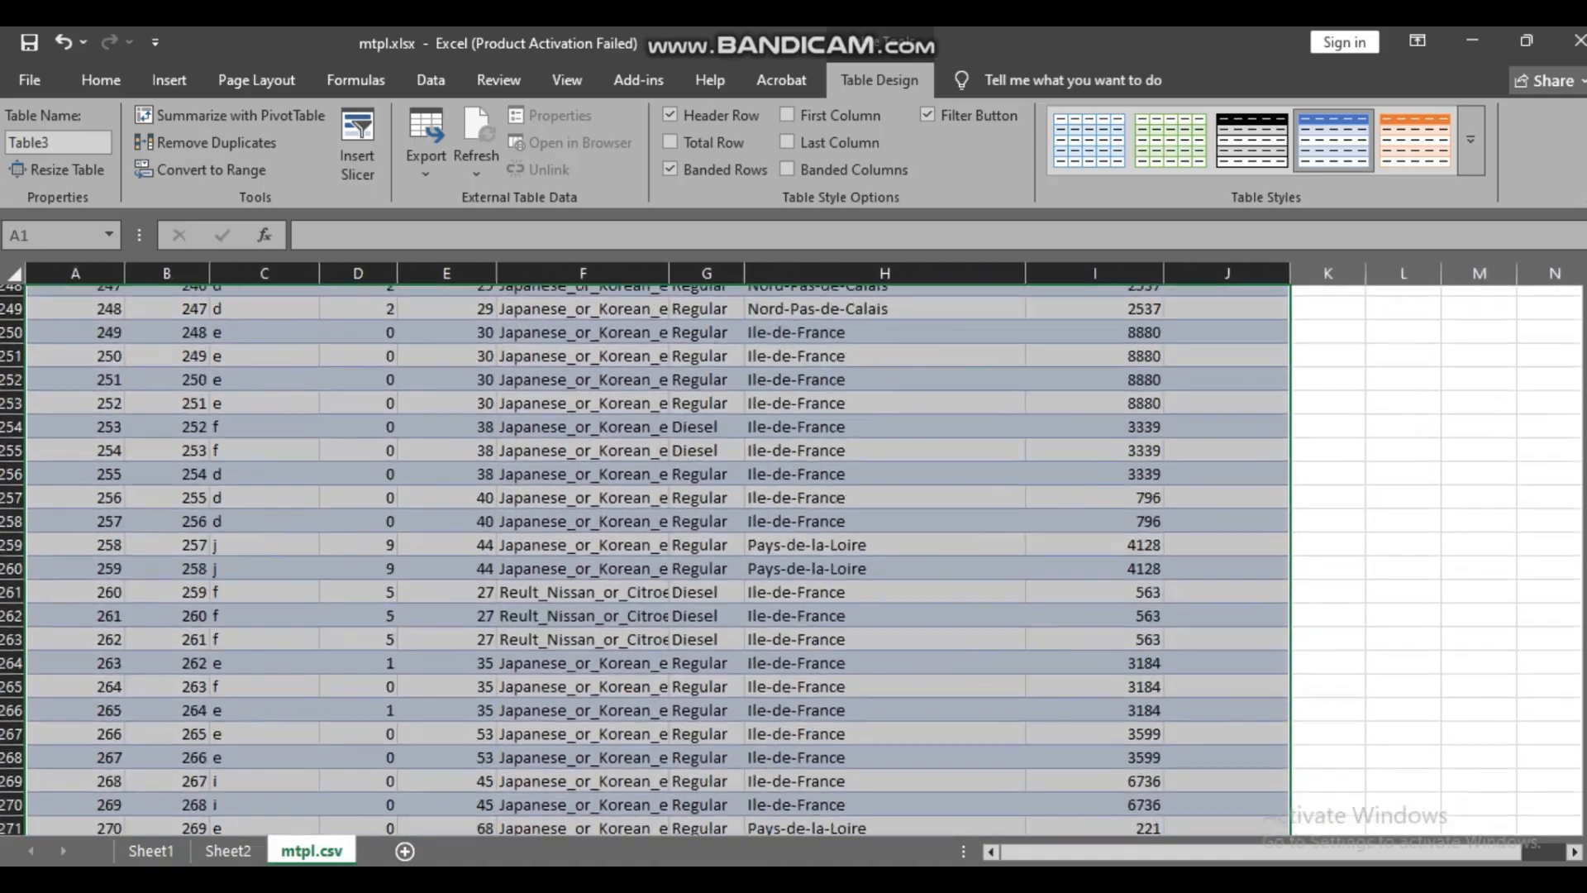
scroll(662, 554, "up", 20)
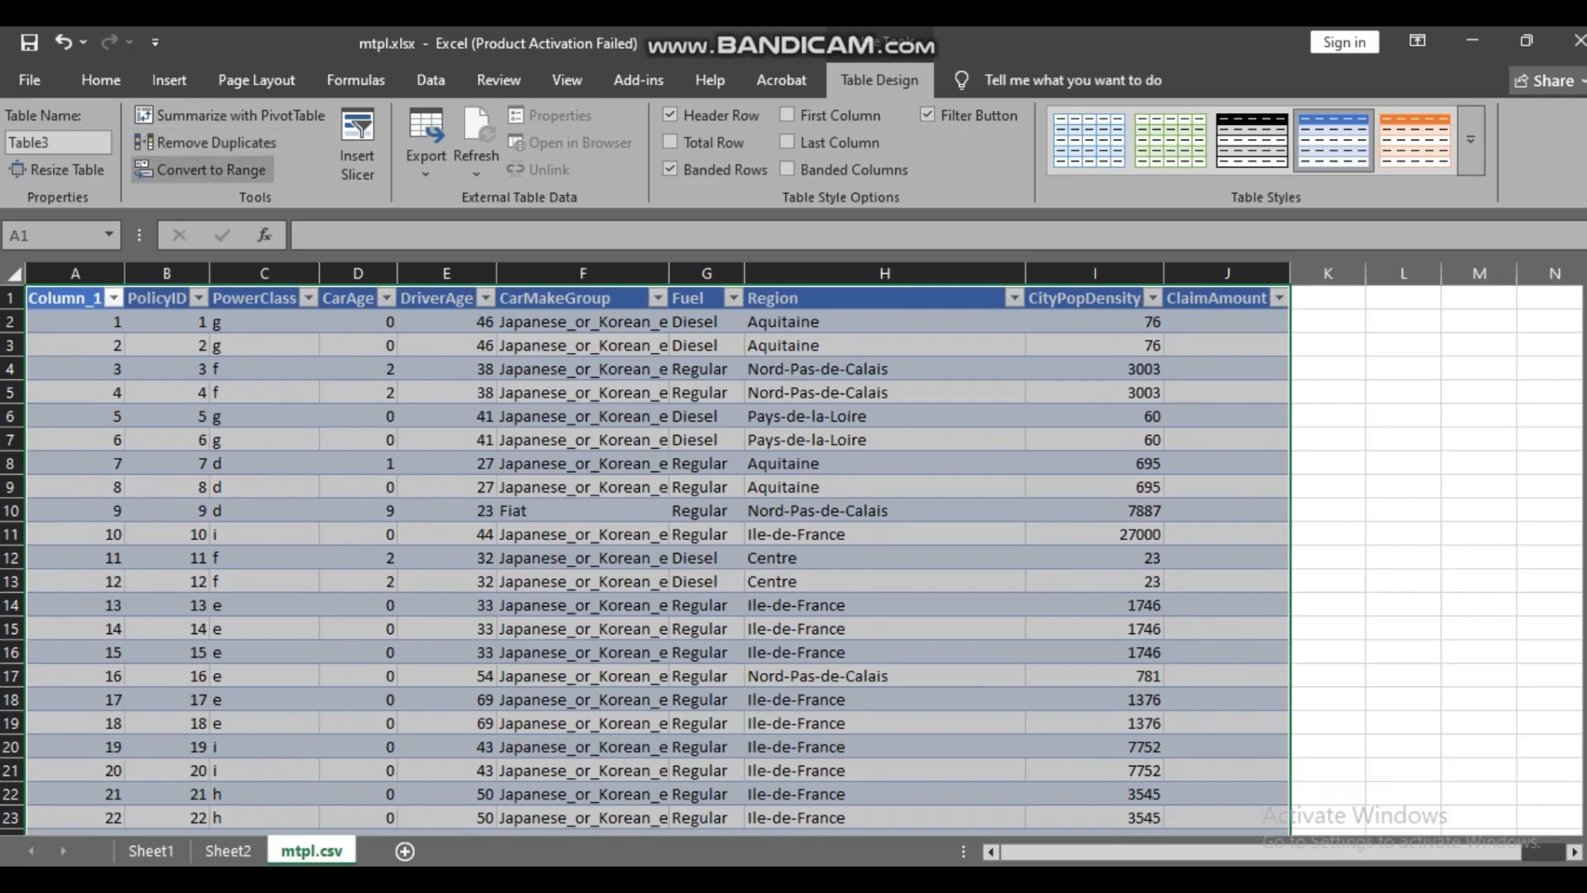
- Create a PivotTable from Table3 on a new worksheet
left_click(169, 80)
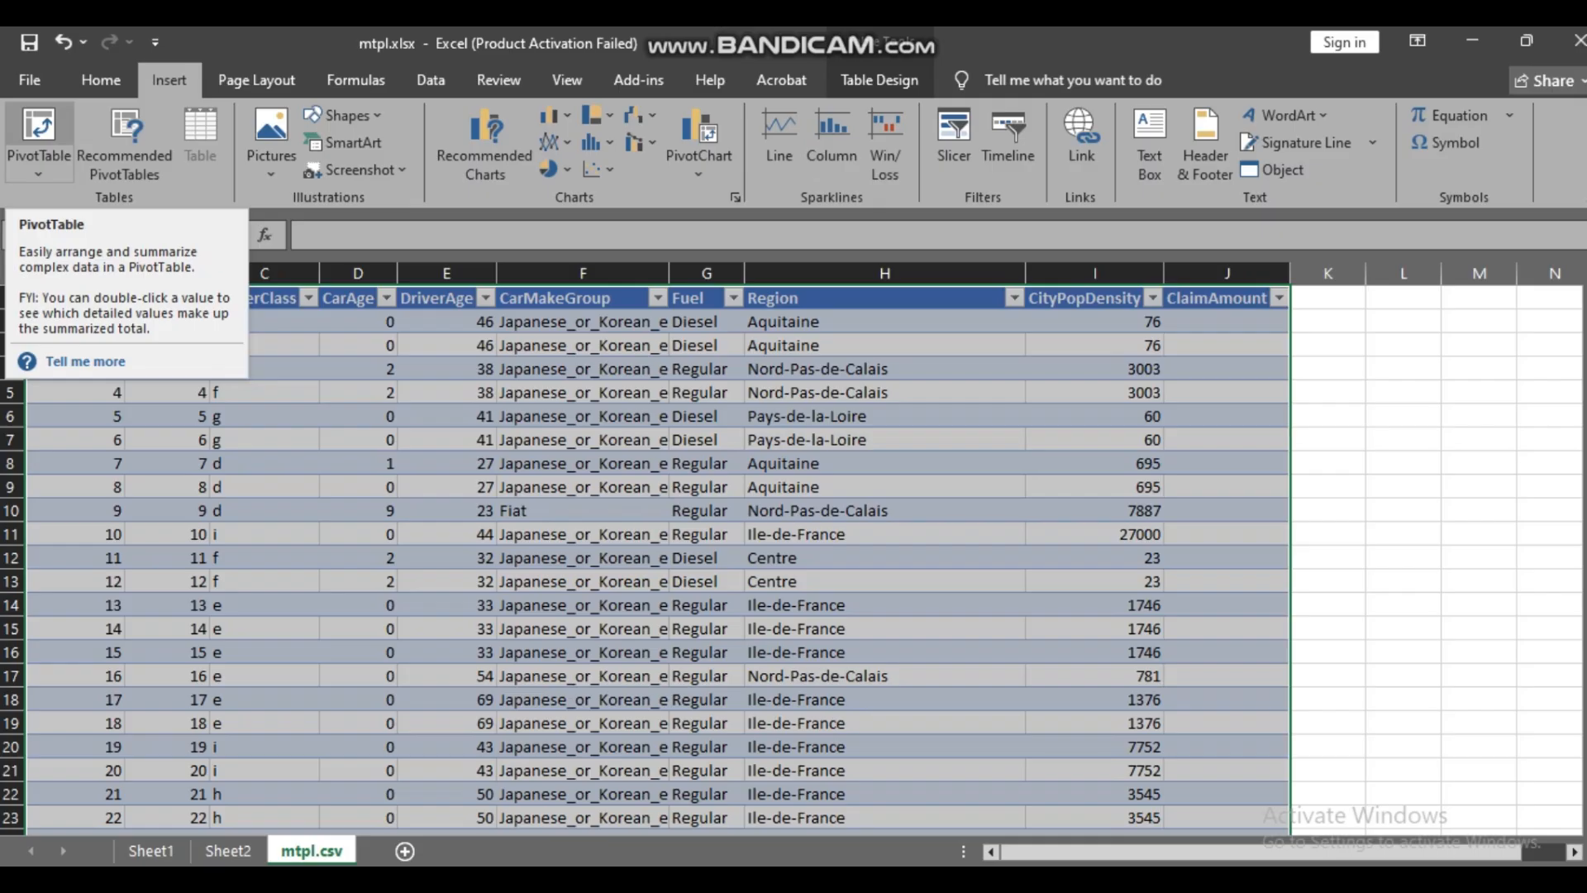
left_click(39, 133)
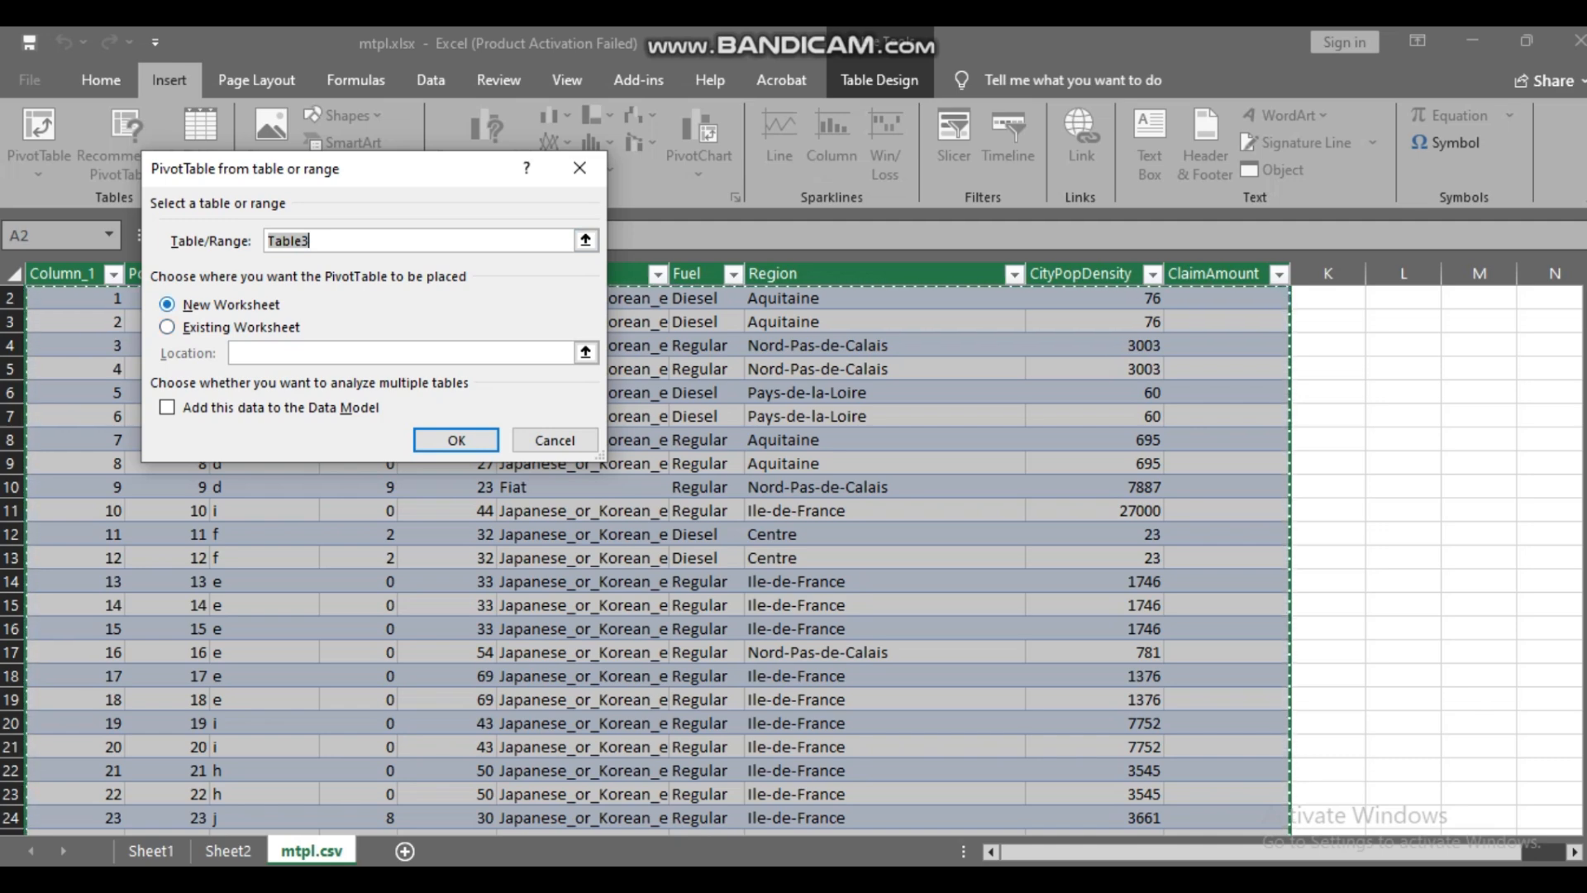
left_click(456, 441)
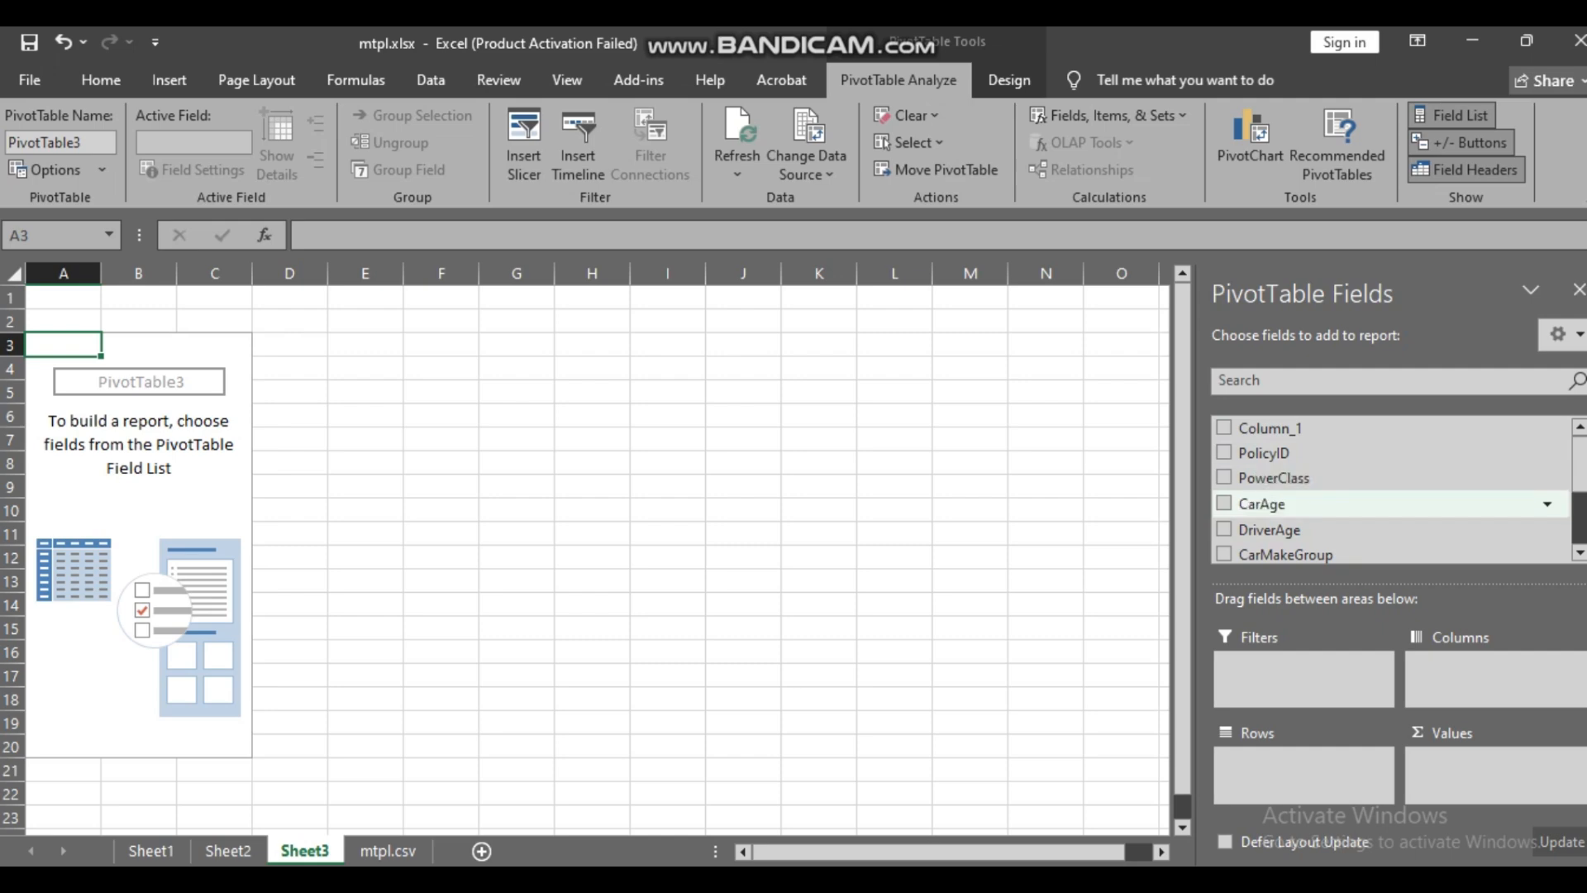
- Add the CarMakeGroup field to the PivotTable's rows
scroll(1389, 488, "down", 2)
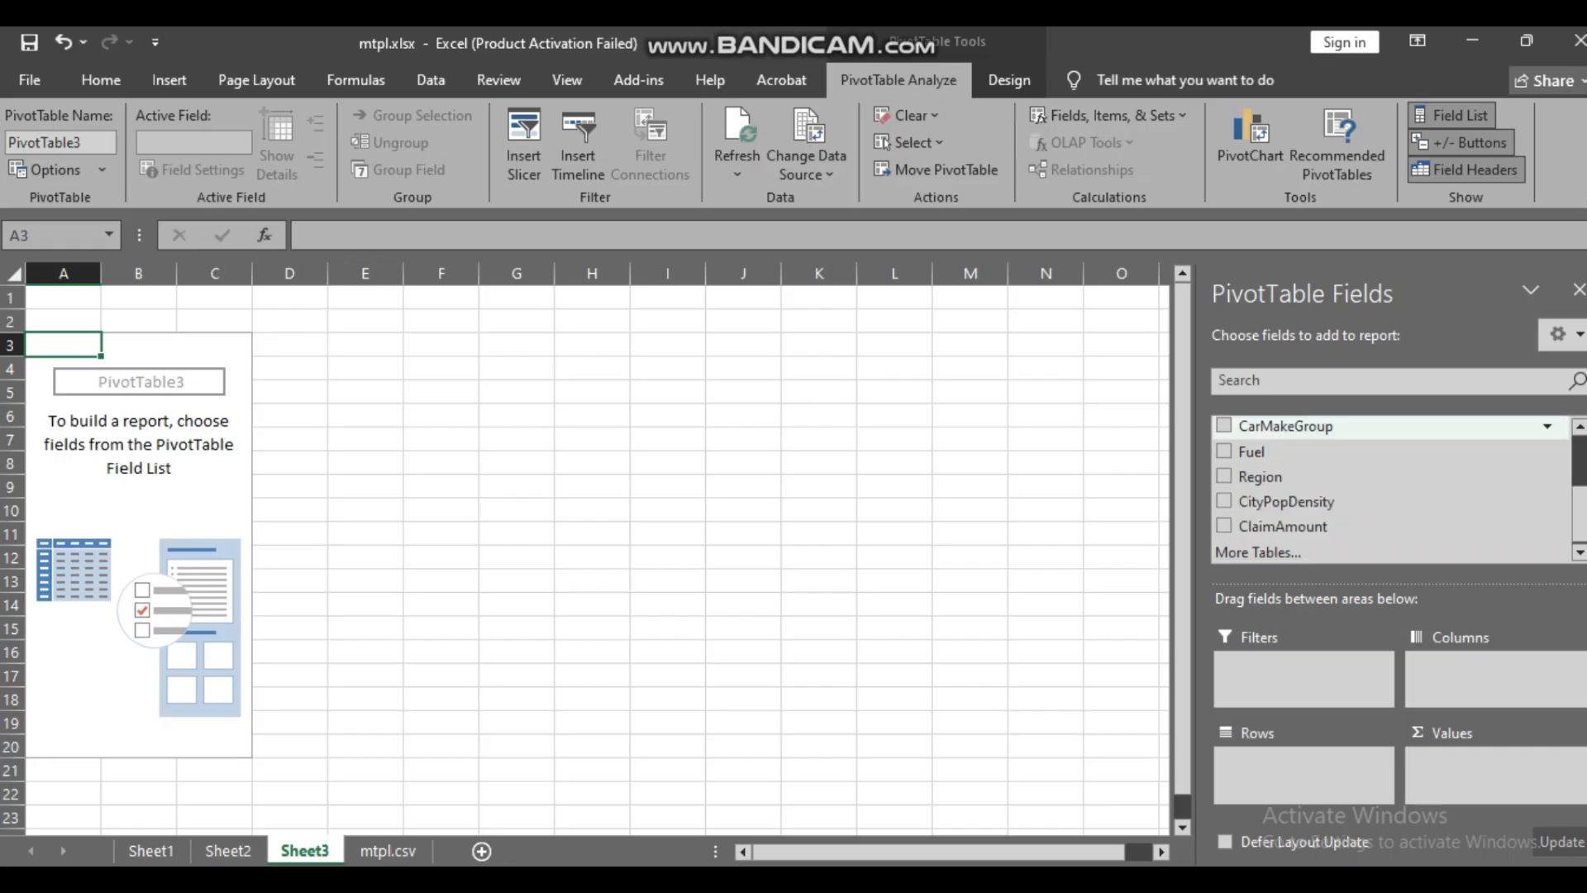
scroll(1389, 488, "up", 2)
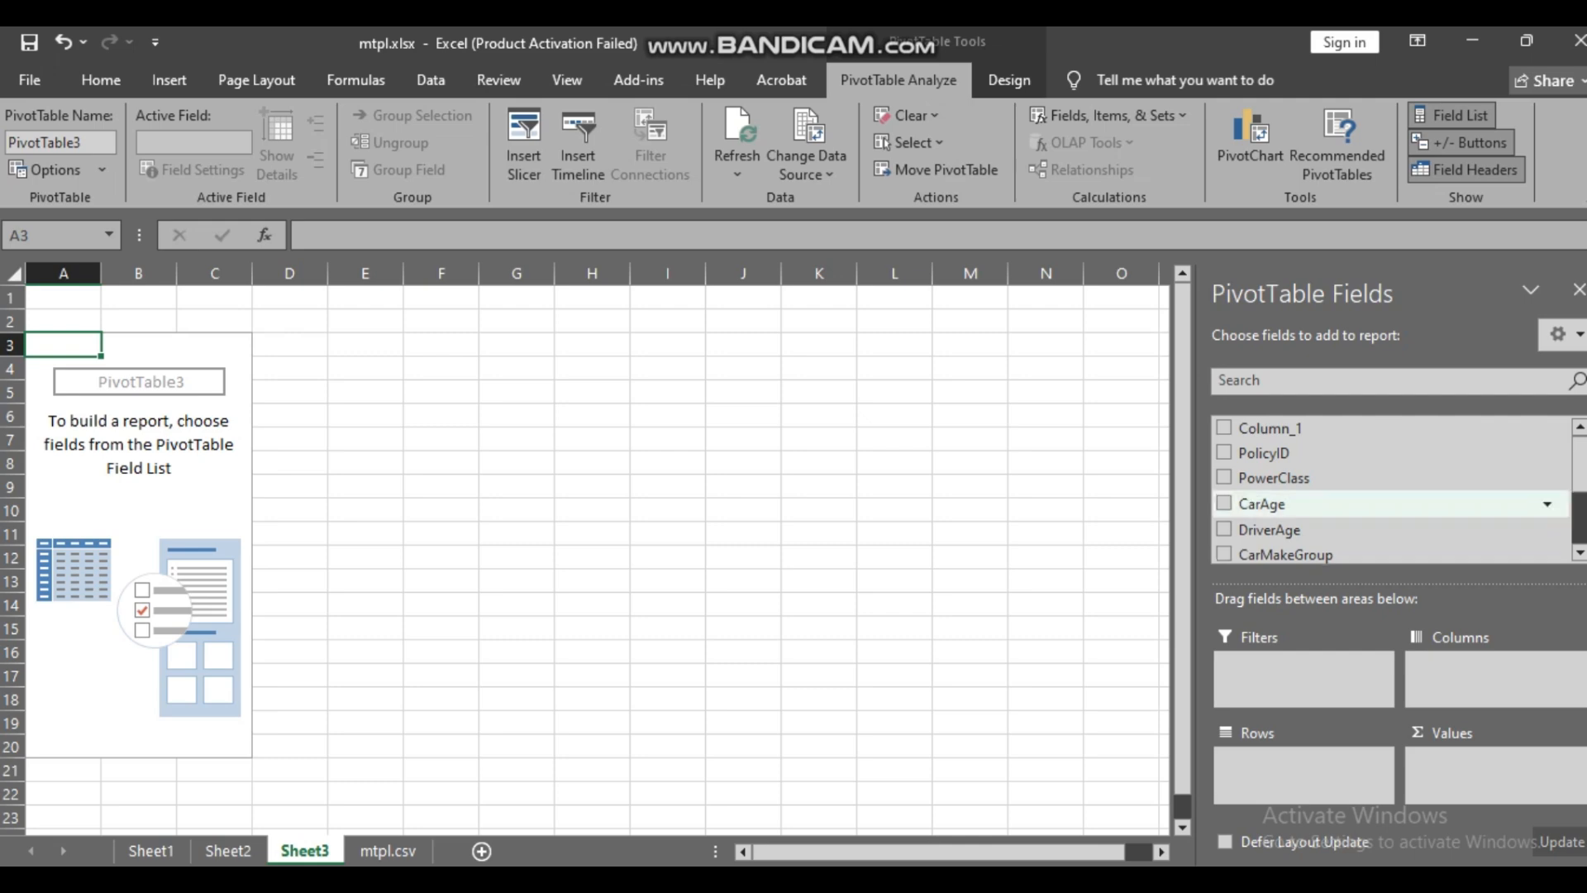
scroll(1389, 504, "down", 2)
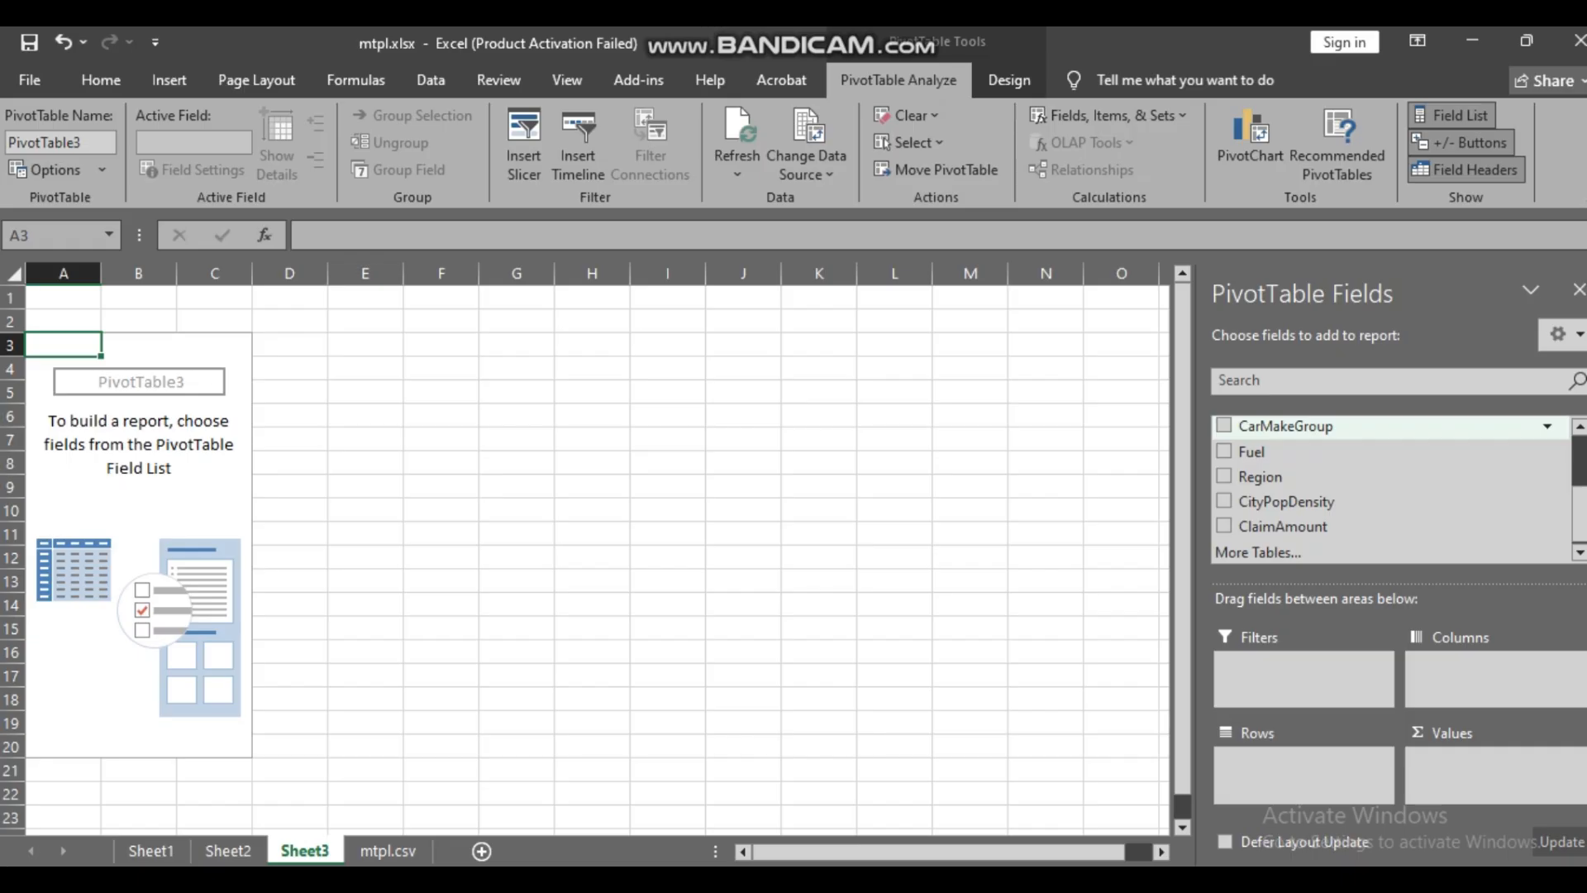
left_click_drag(1285, 426, 1304, 765)
left_click(1304, 760)
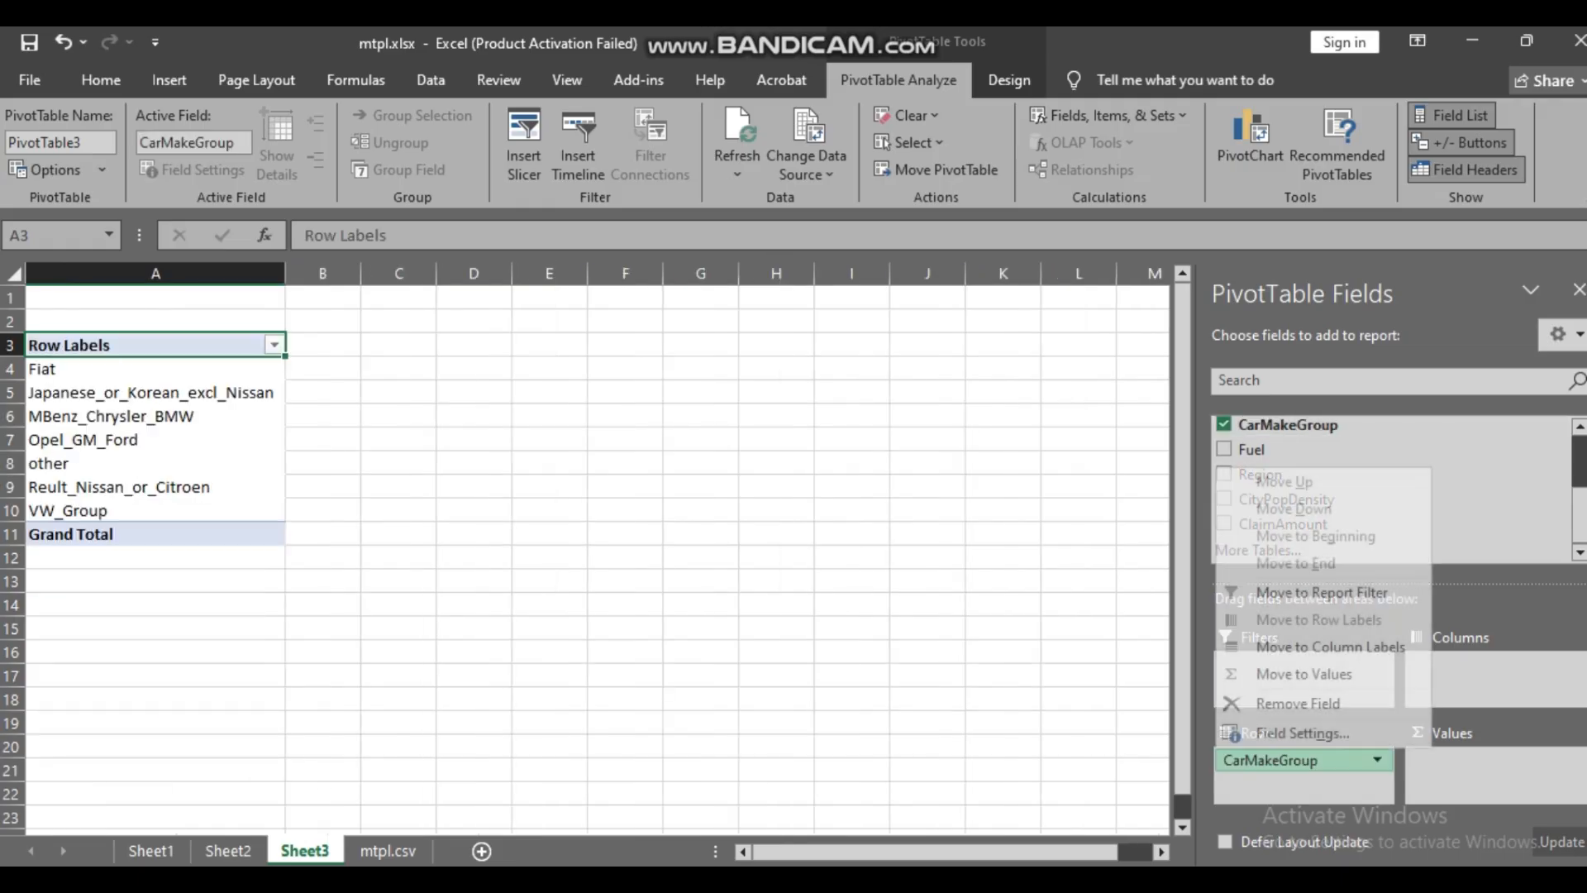
key("Escape")
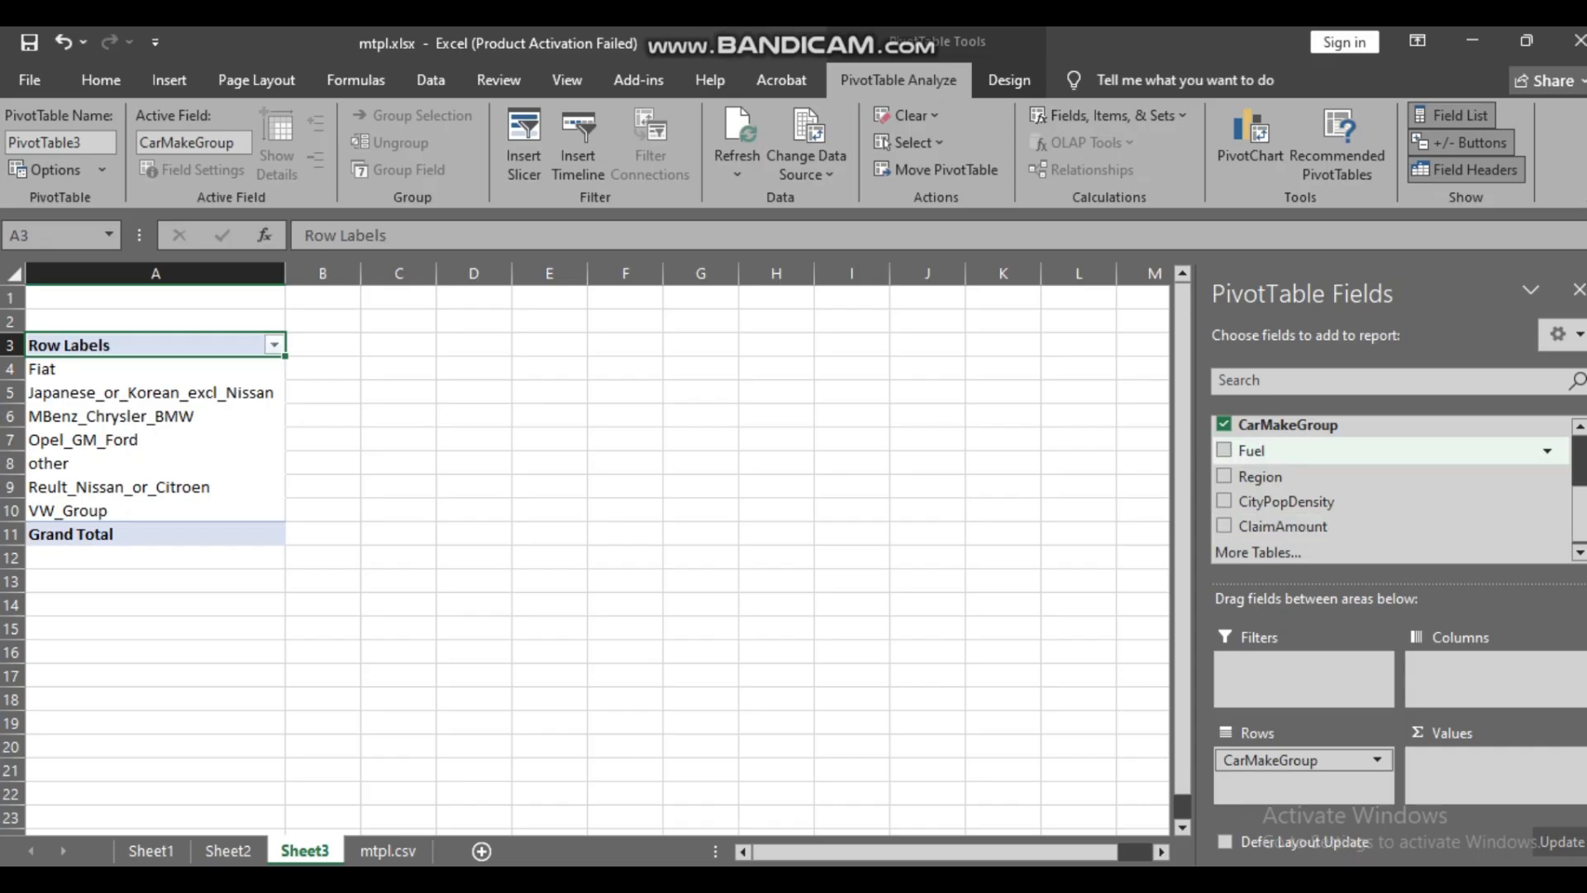
- Add CarAge to the PivotTable's values as a sum and review the sums per car make group
scroll(1389, 488, "up", 2)
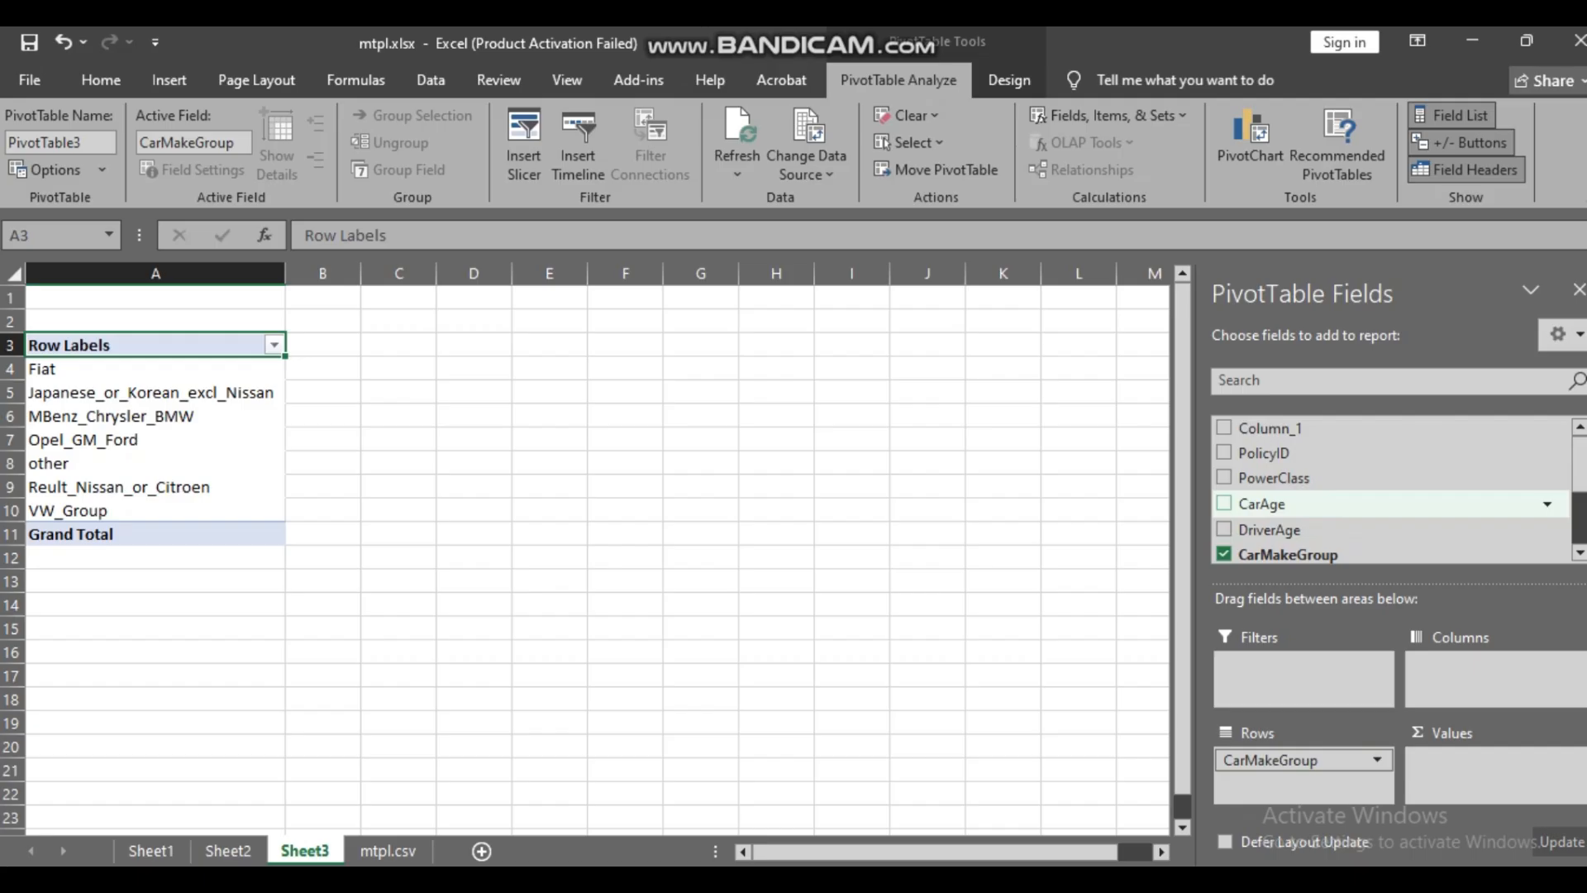
left_click(1223, 504)
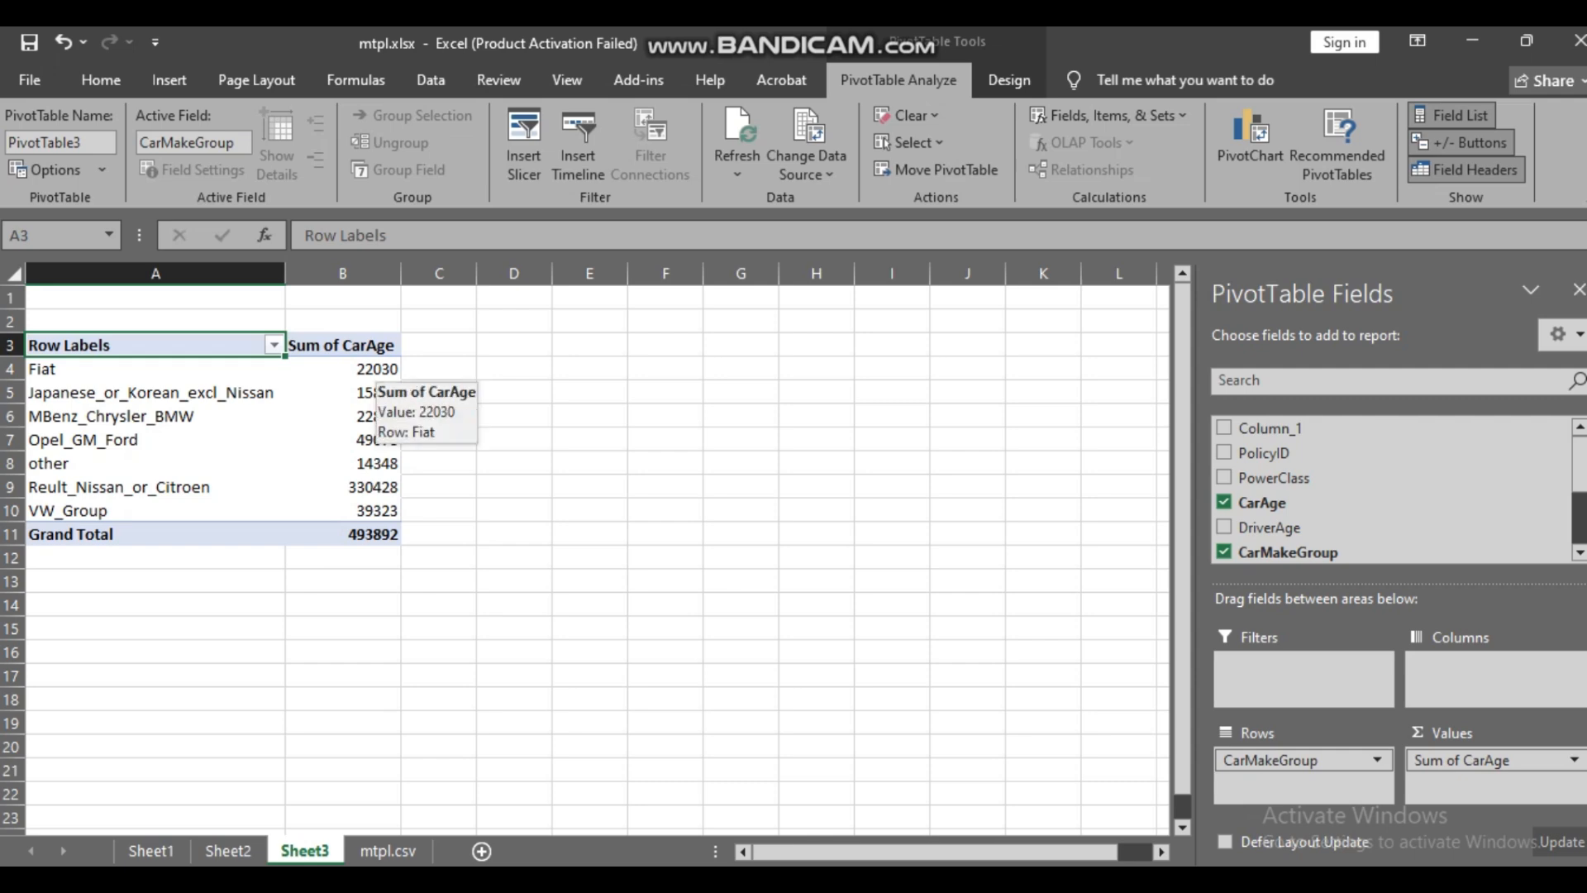
left_click(374, 369)
left_click(357, 393)
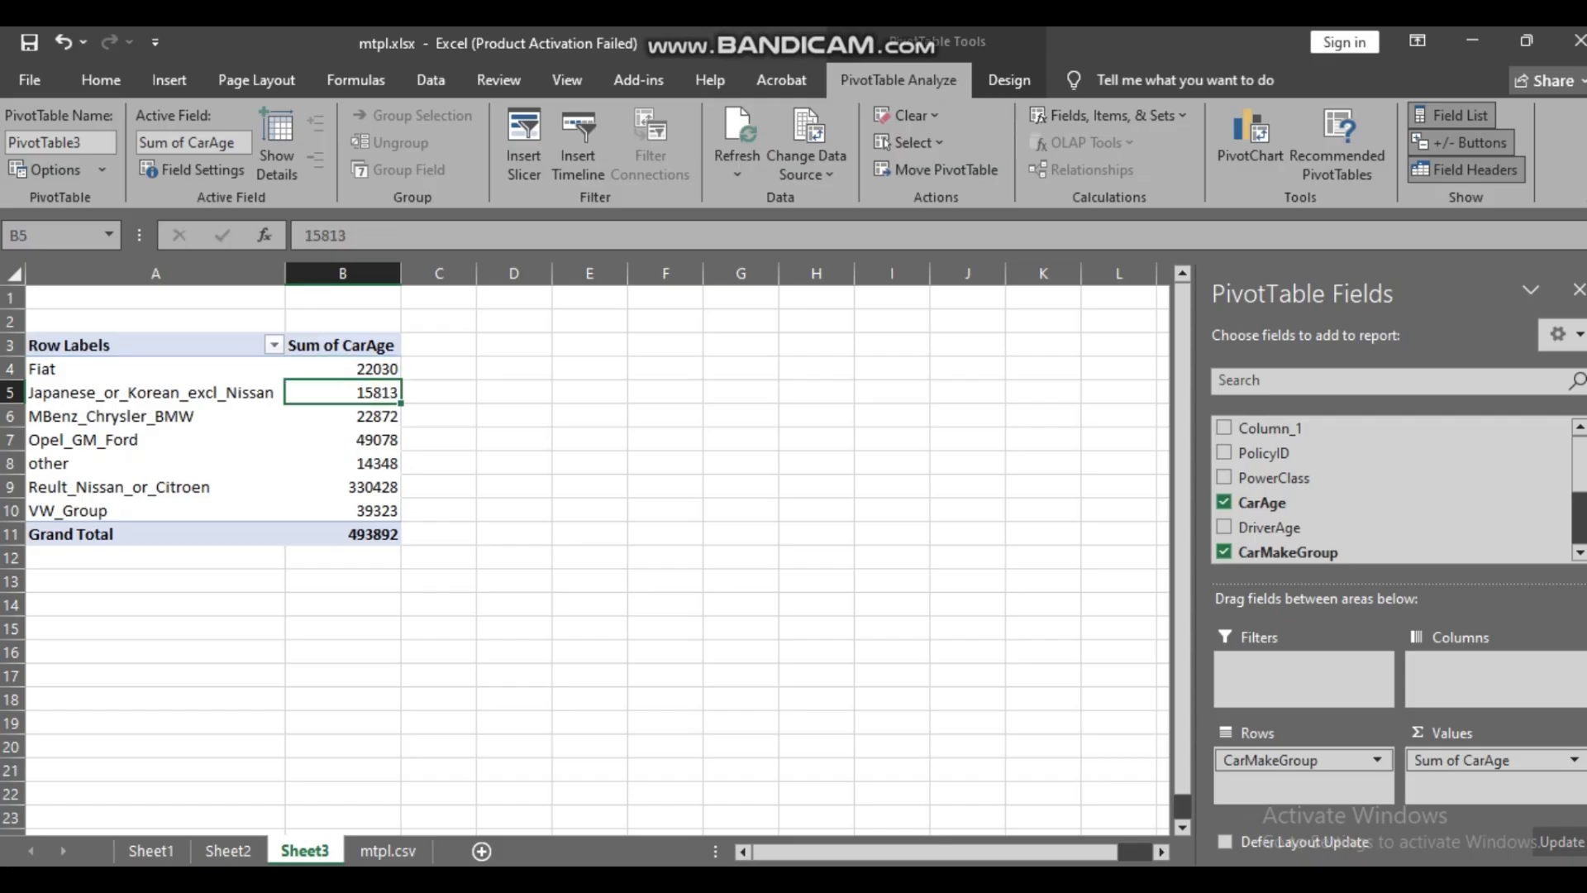
left_click(357, 416)
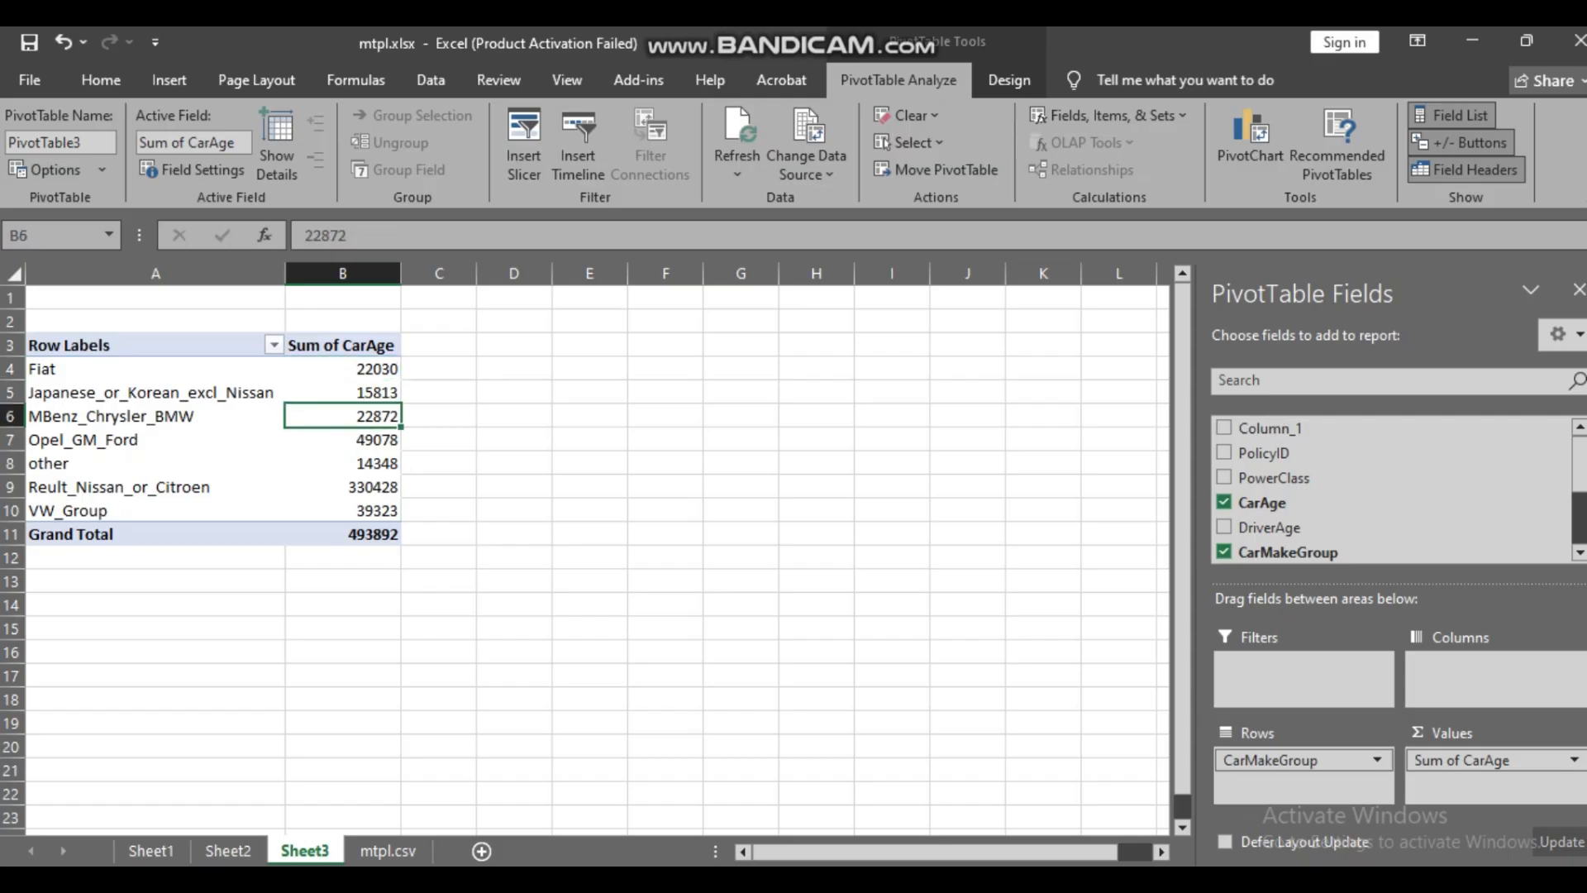
left_click(357, 440)
- Summarize the CarAge values by Average and review the averages per car make group
left_click(358, 369)
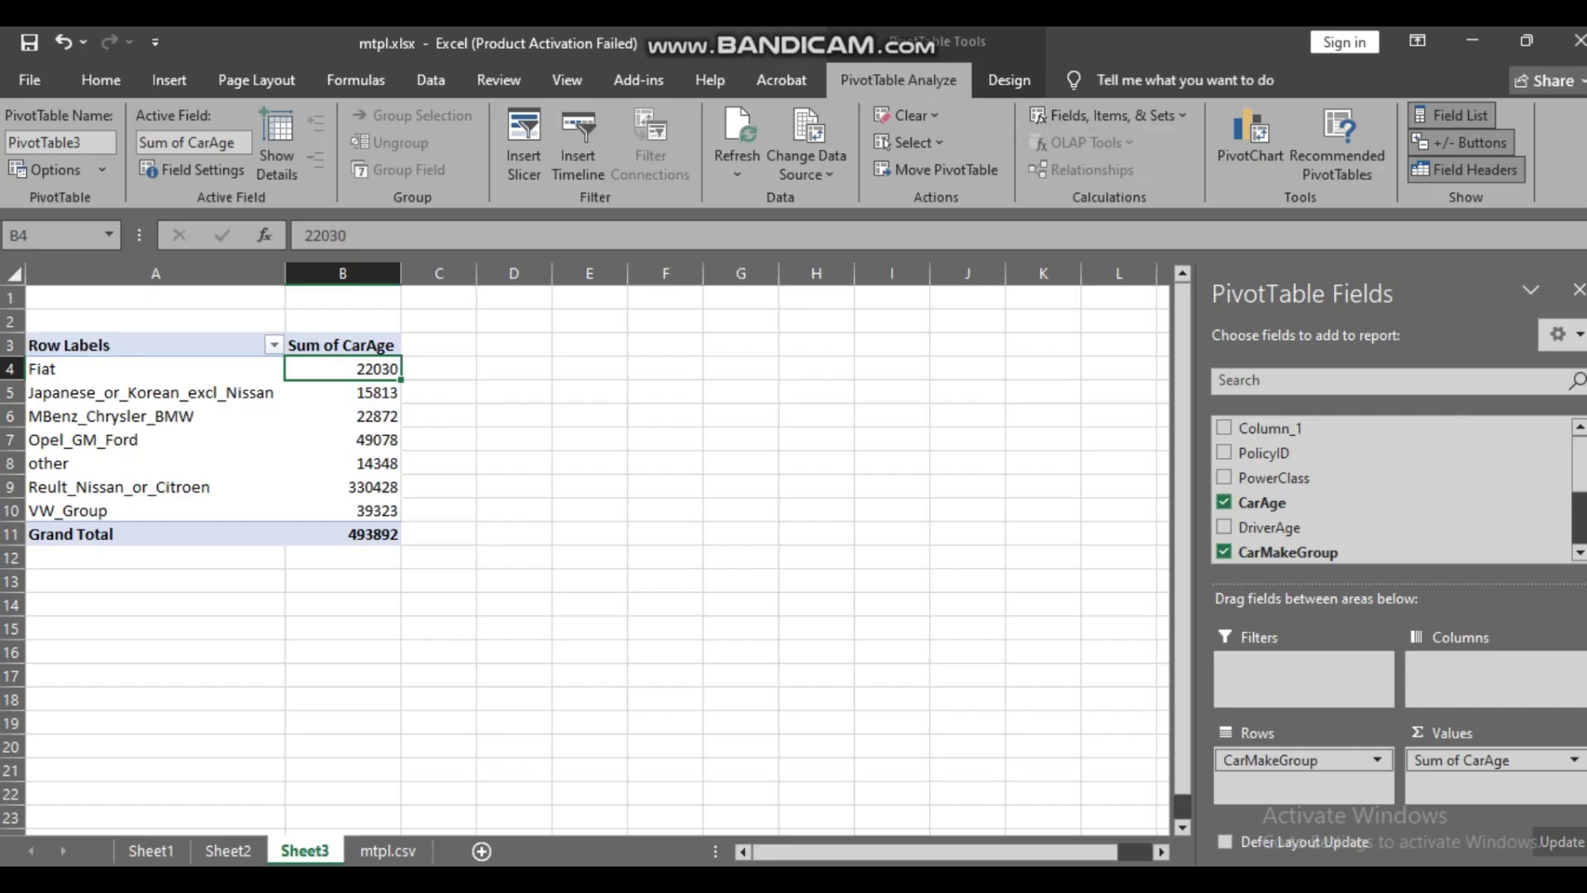
right_click(385, 372)
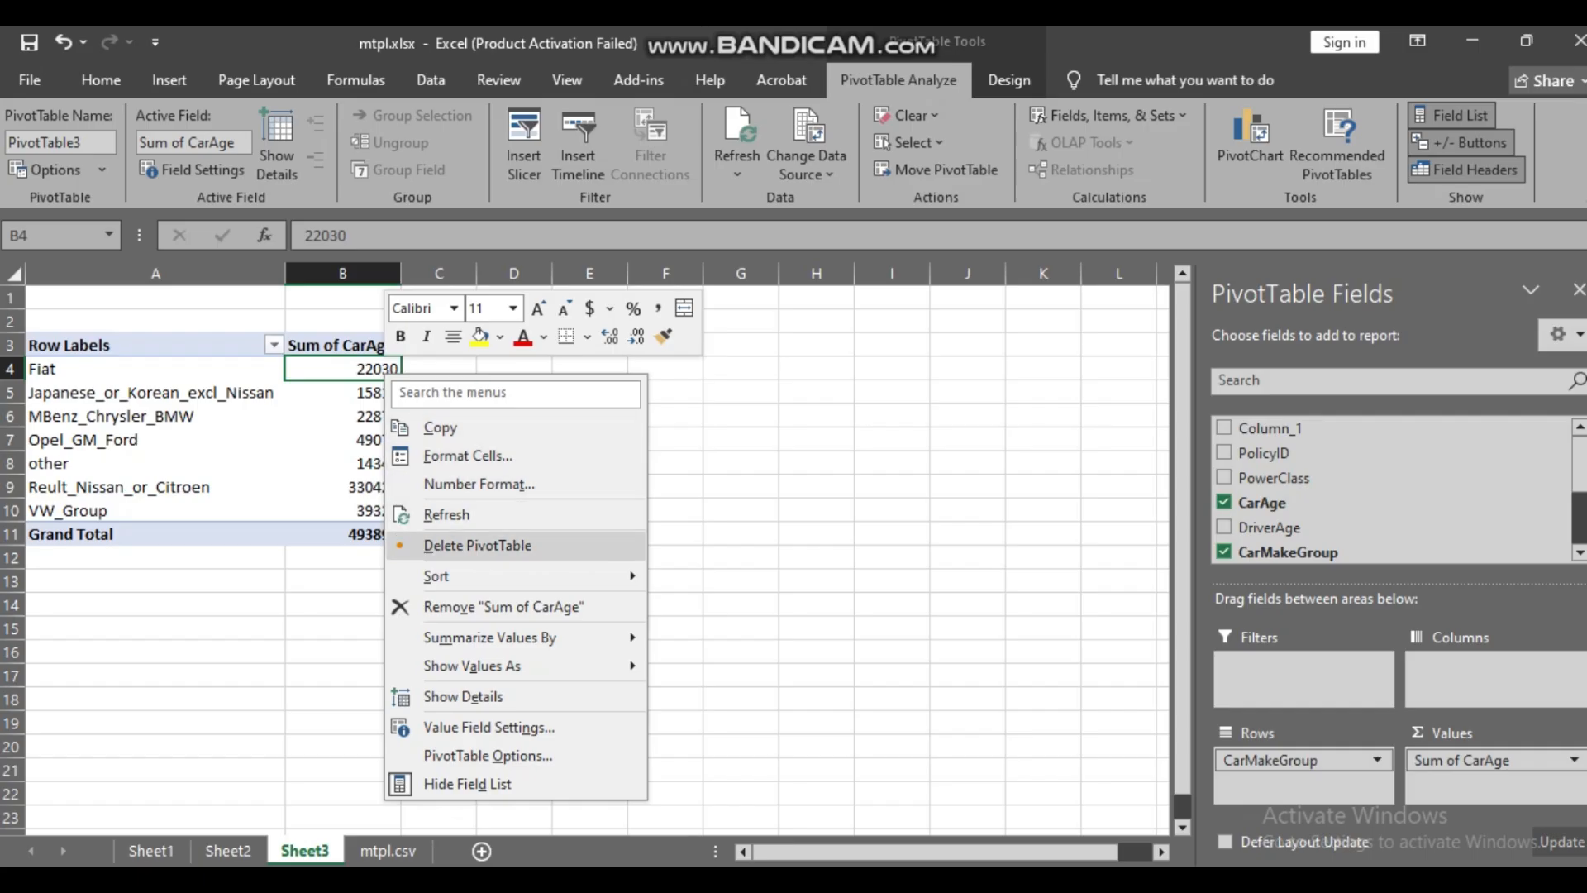
left_click(489, 727)
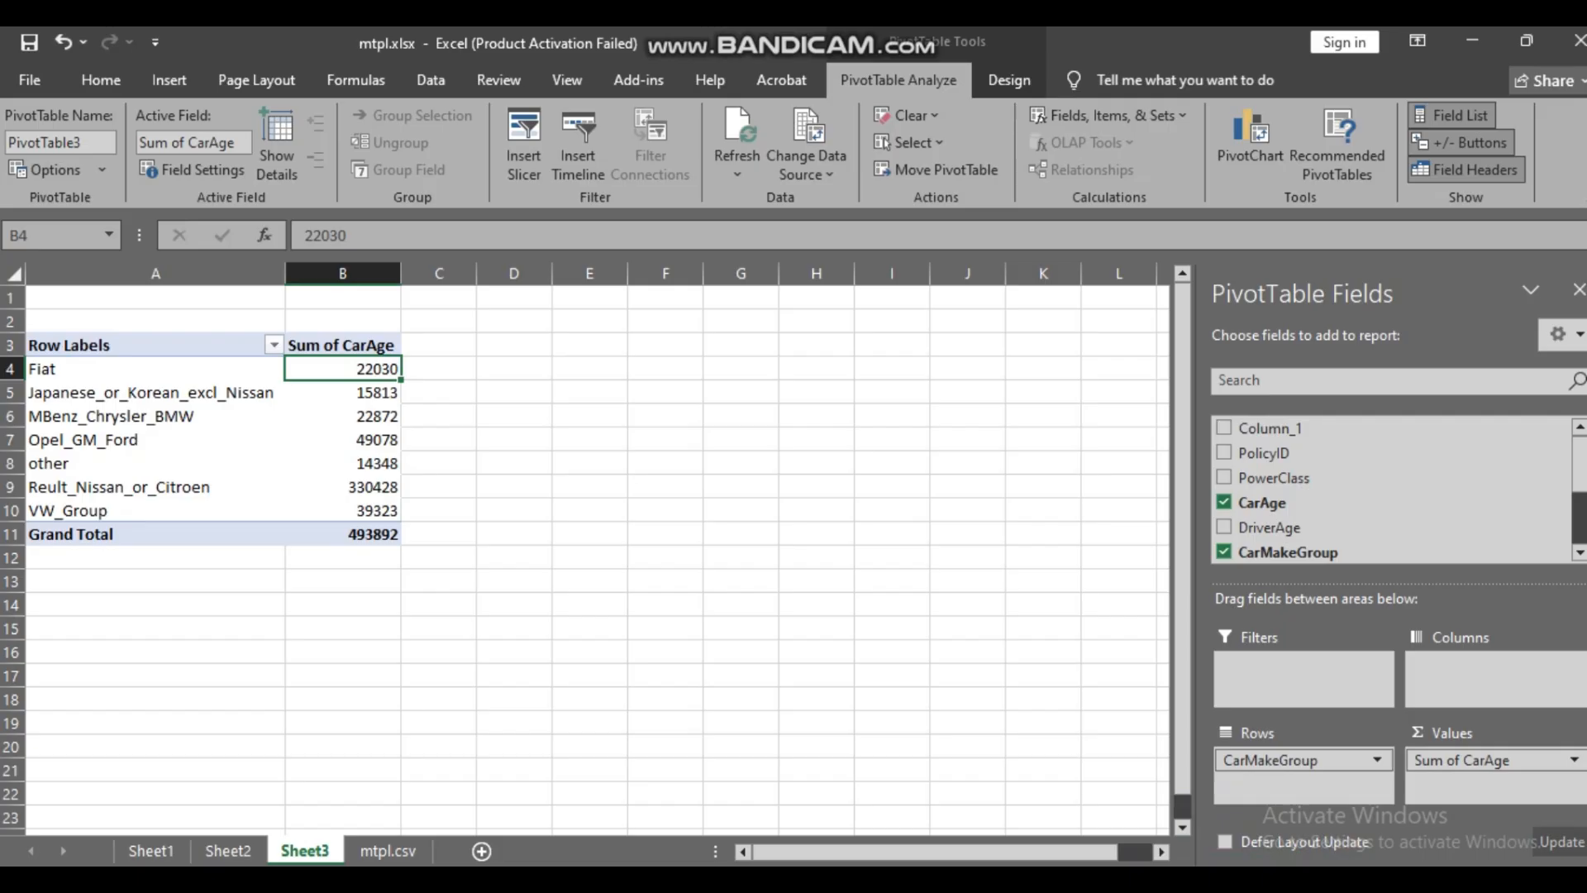
right_click(385, 373)
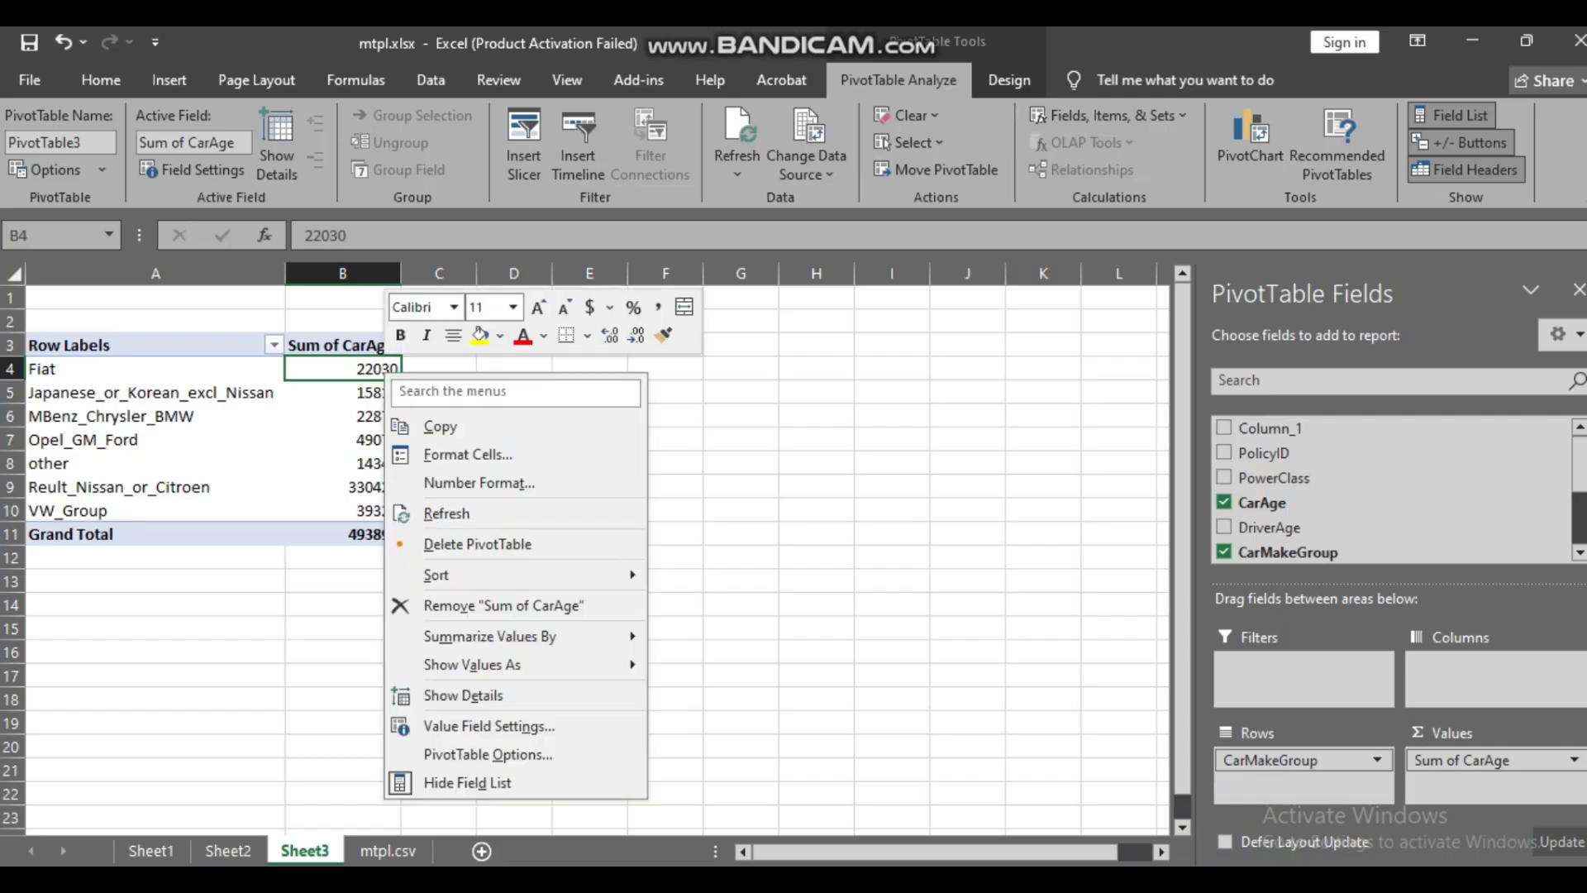
mouse_move(496, 637)
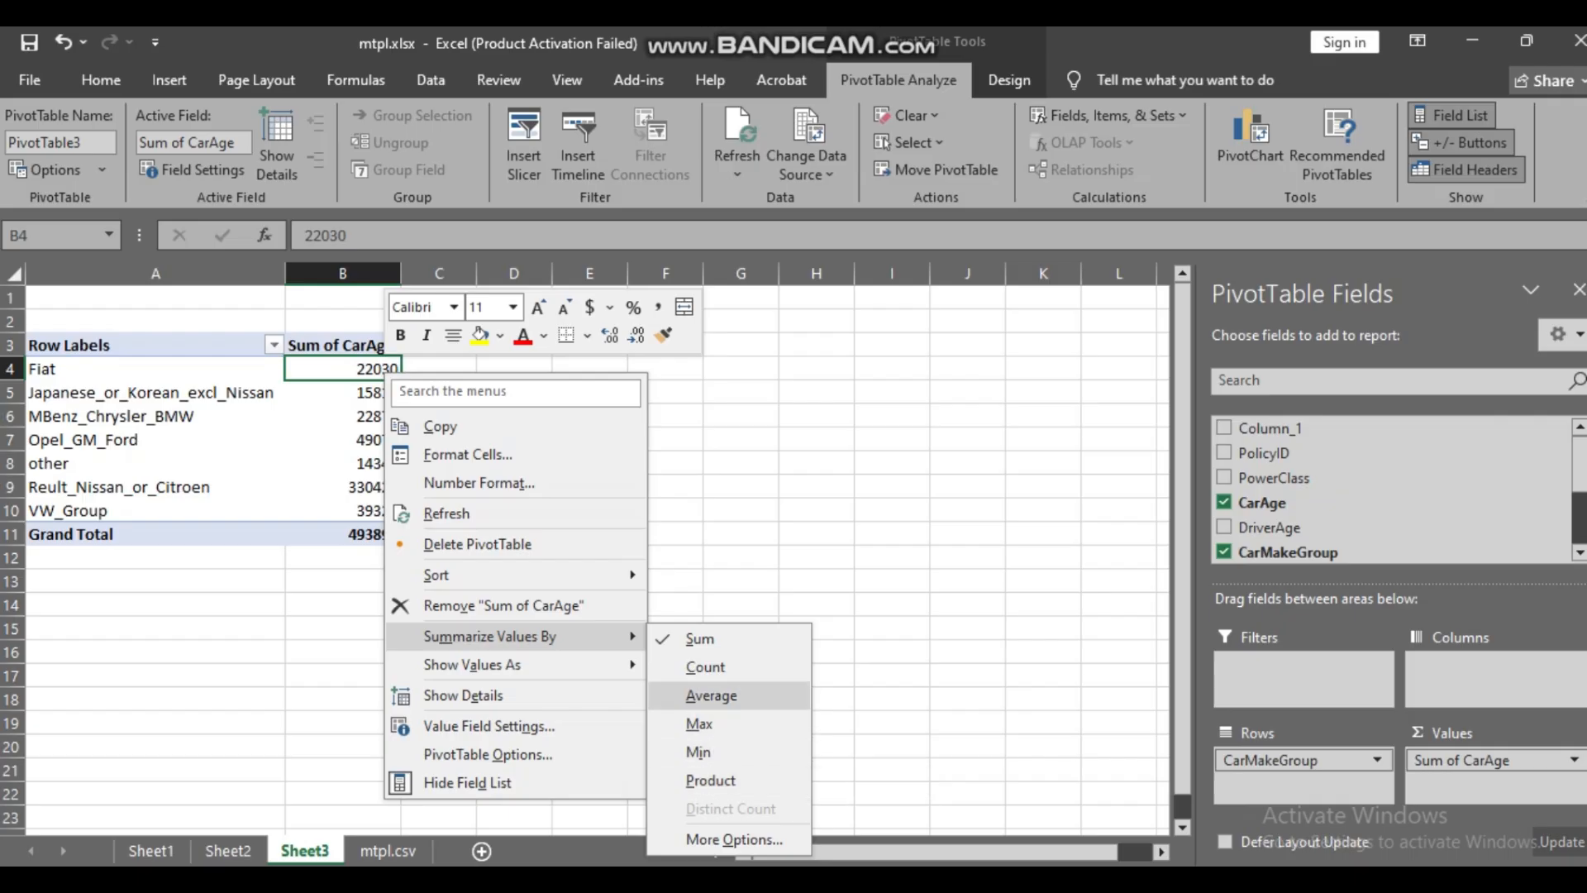
left_click(711, 696)
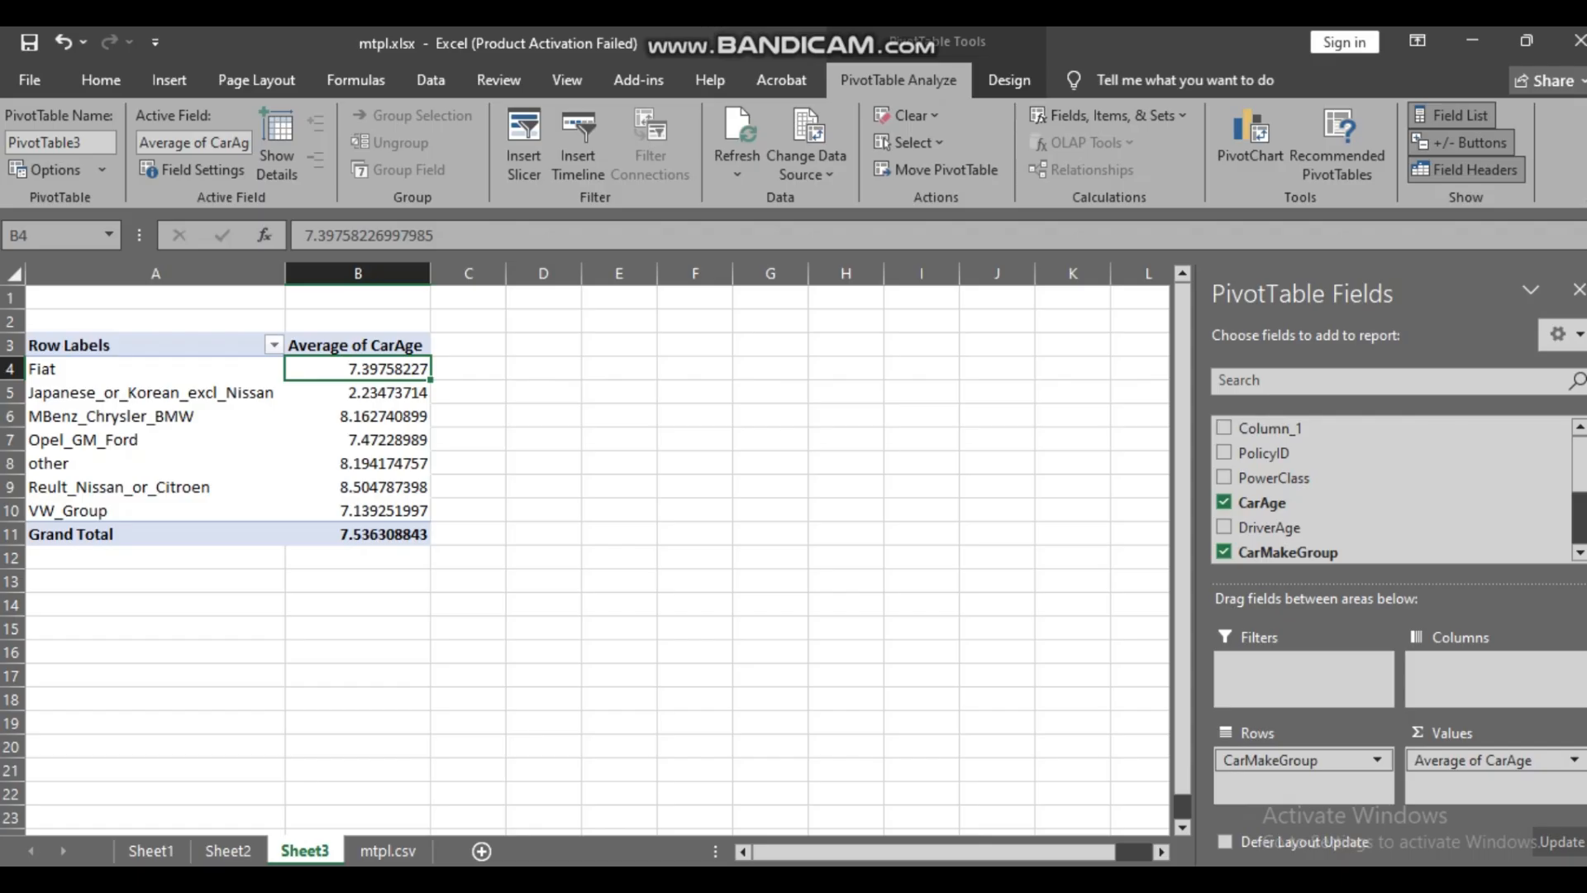
left_click(358, 393)
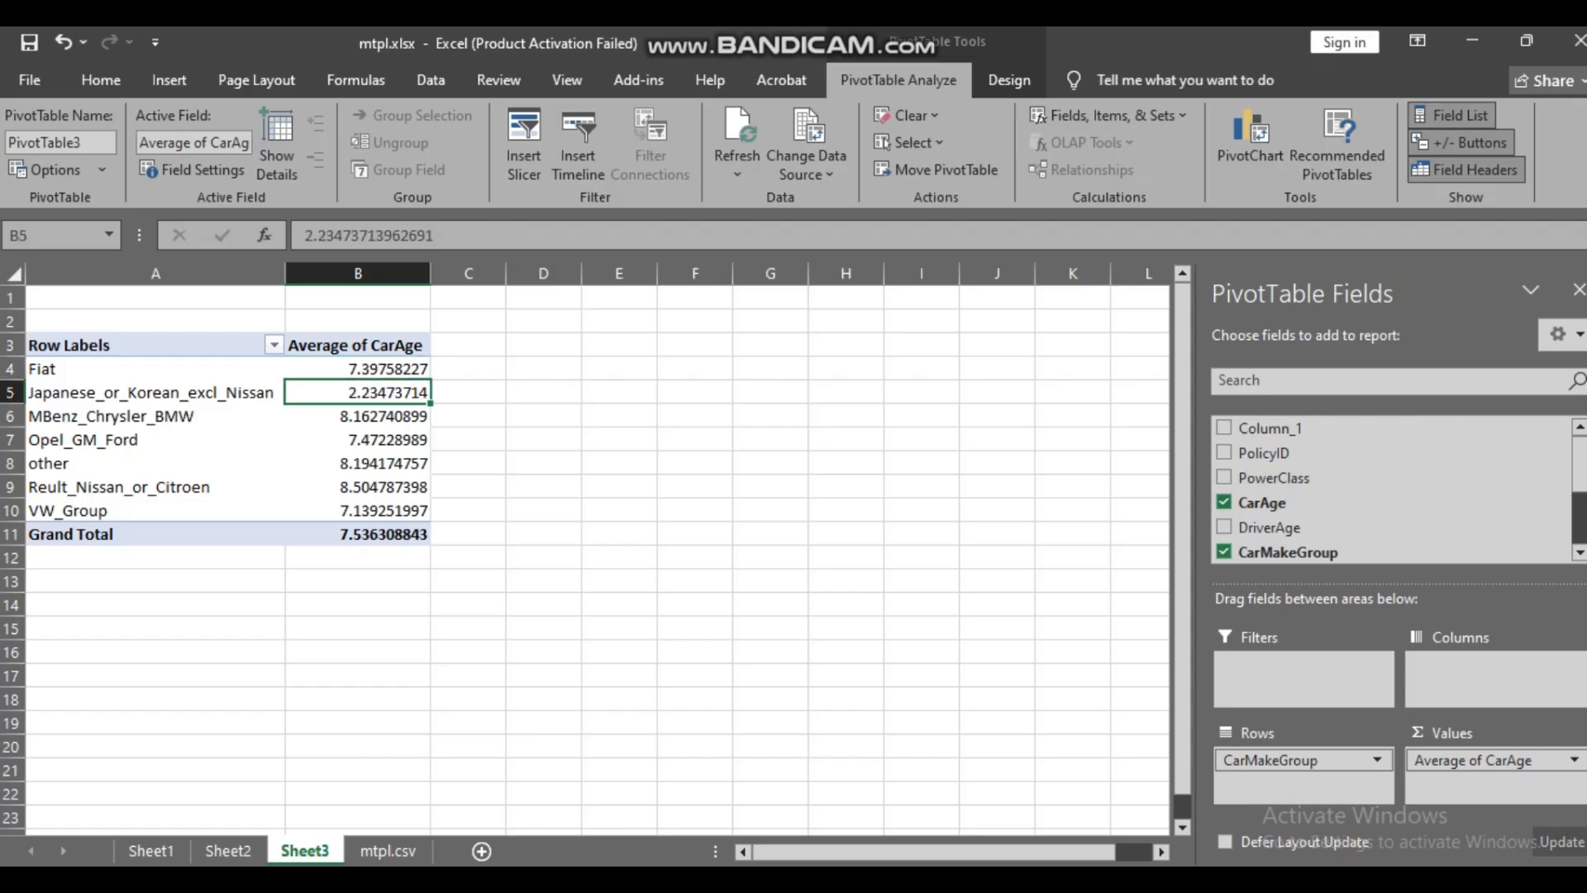
left_click(358, 416)
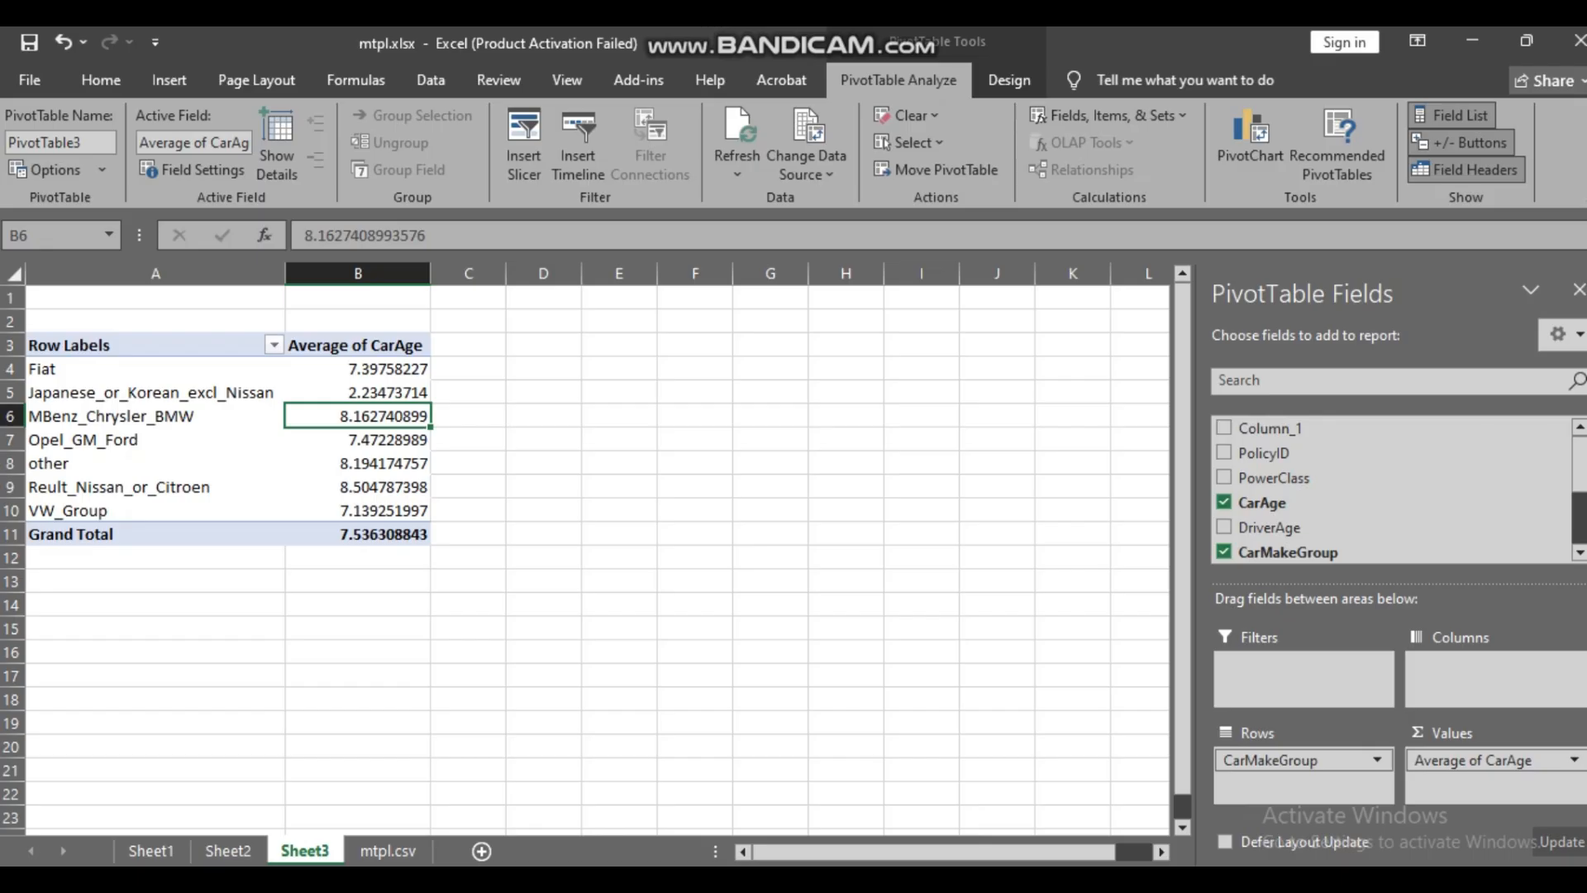
- Summarize the CarAge values by Max and review the maximum per car make group
left_click(405, 371)
right_click(405, 371)
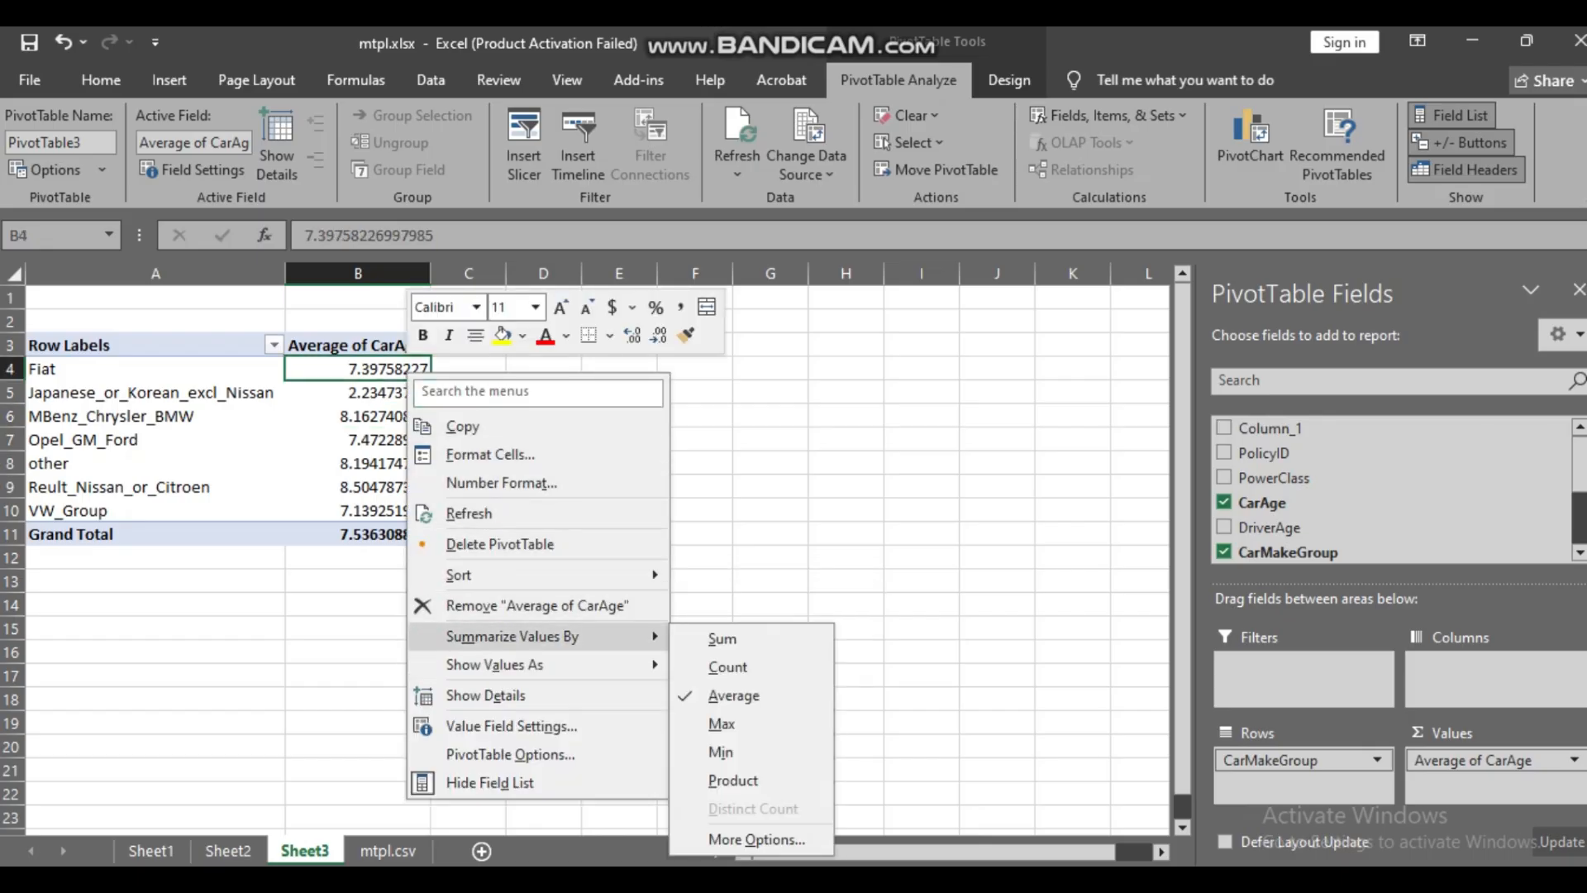
left_click(721, 725)
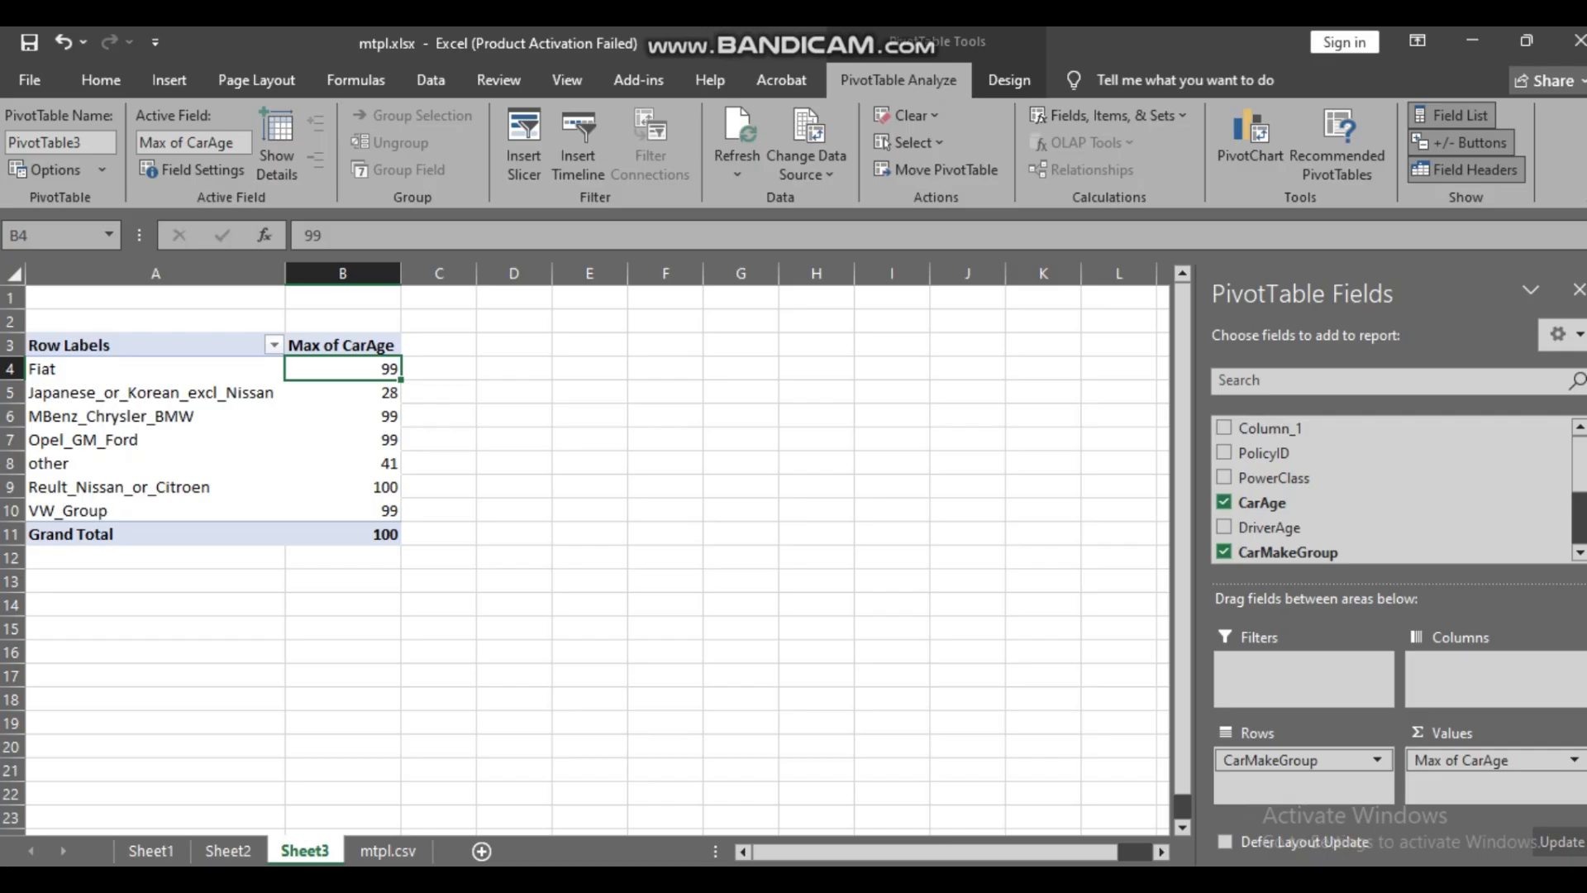
left_click(344, 414)
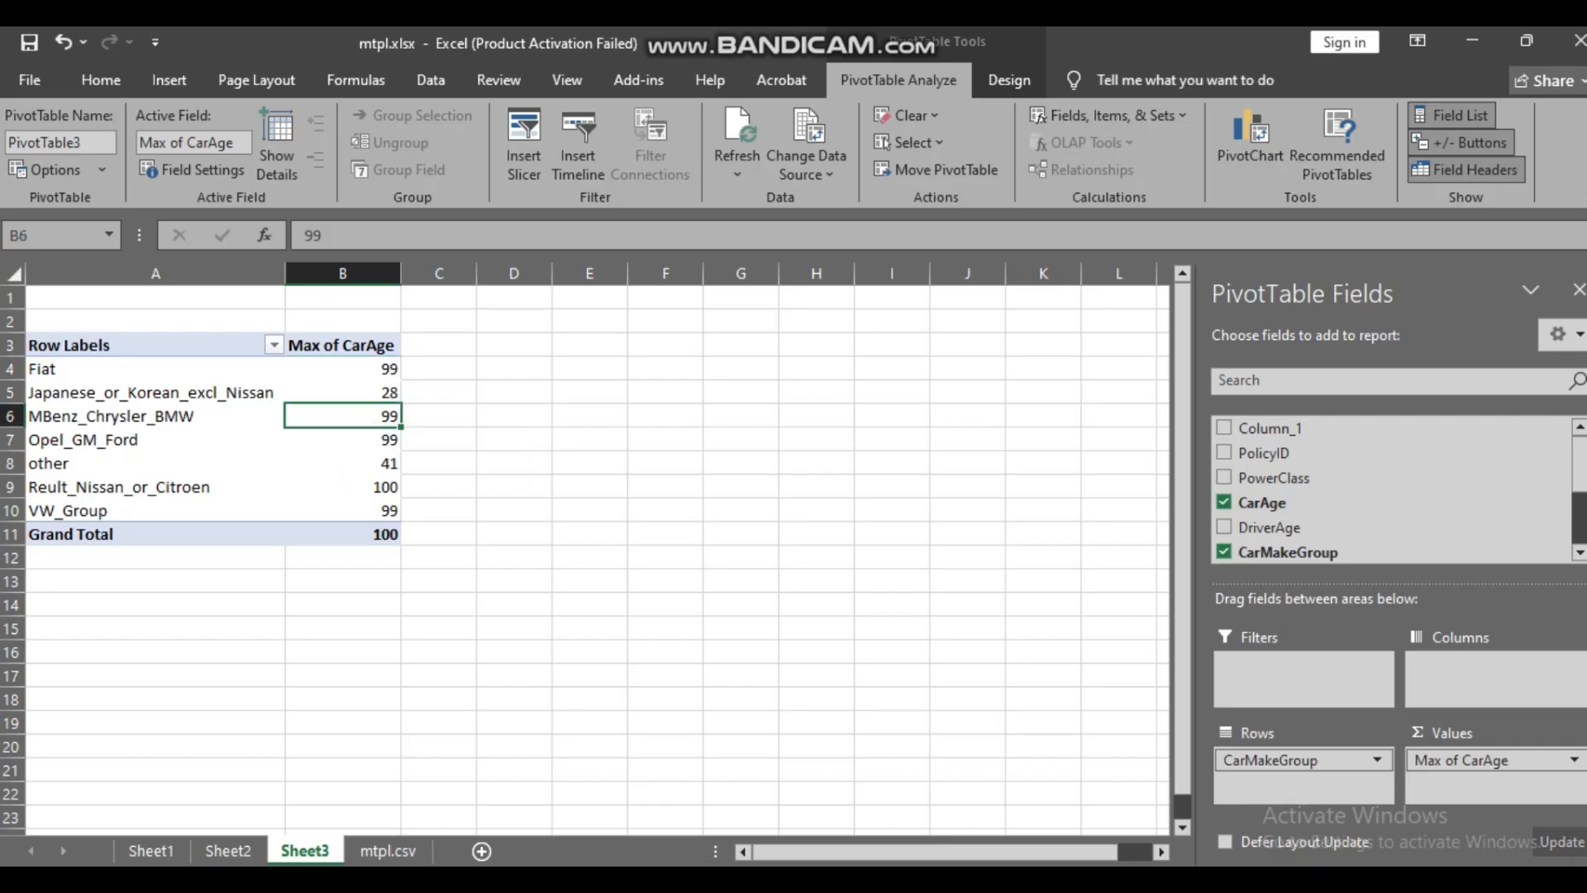
- Switch the CarAge values back to being summarized by Sum
left_click(344, 369)
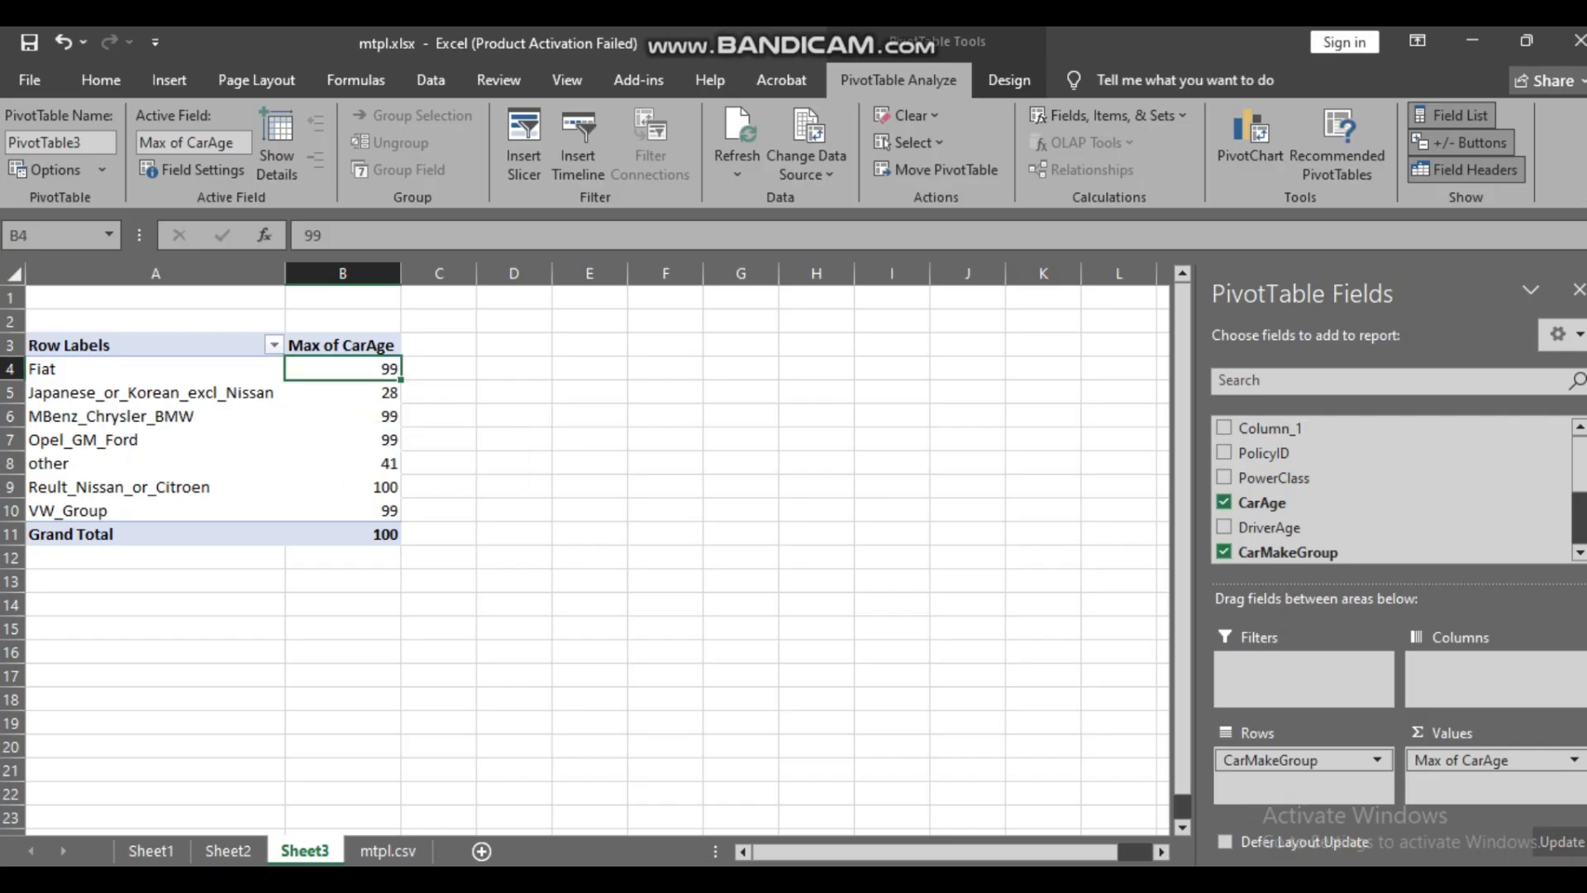
right_click(336, 383)
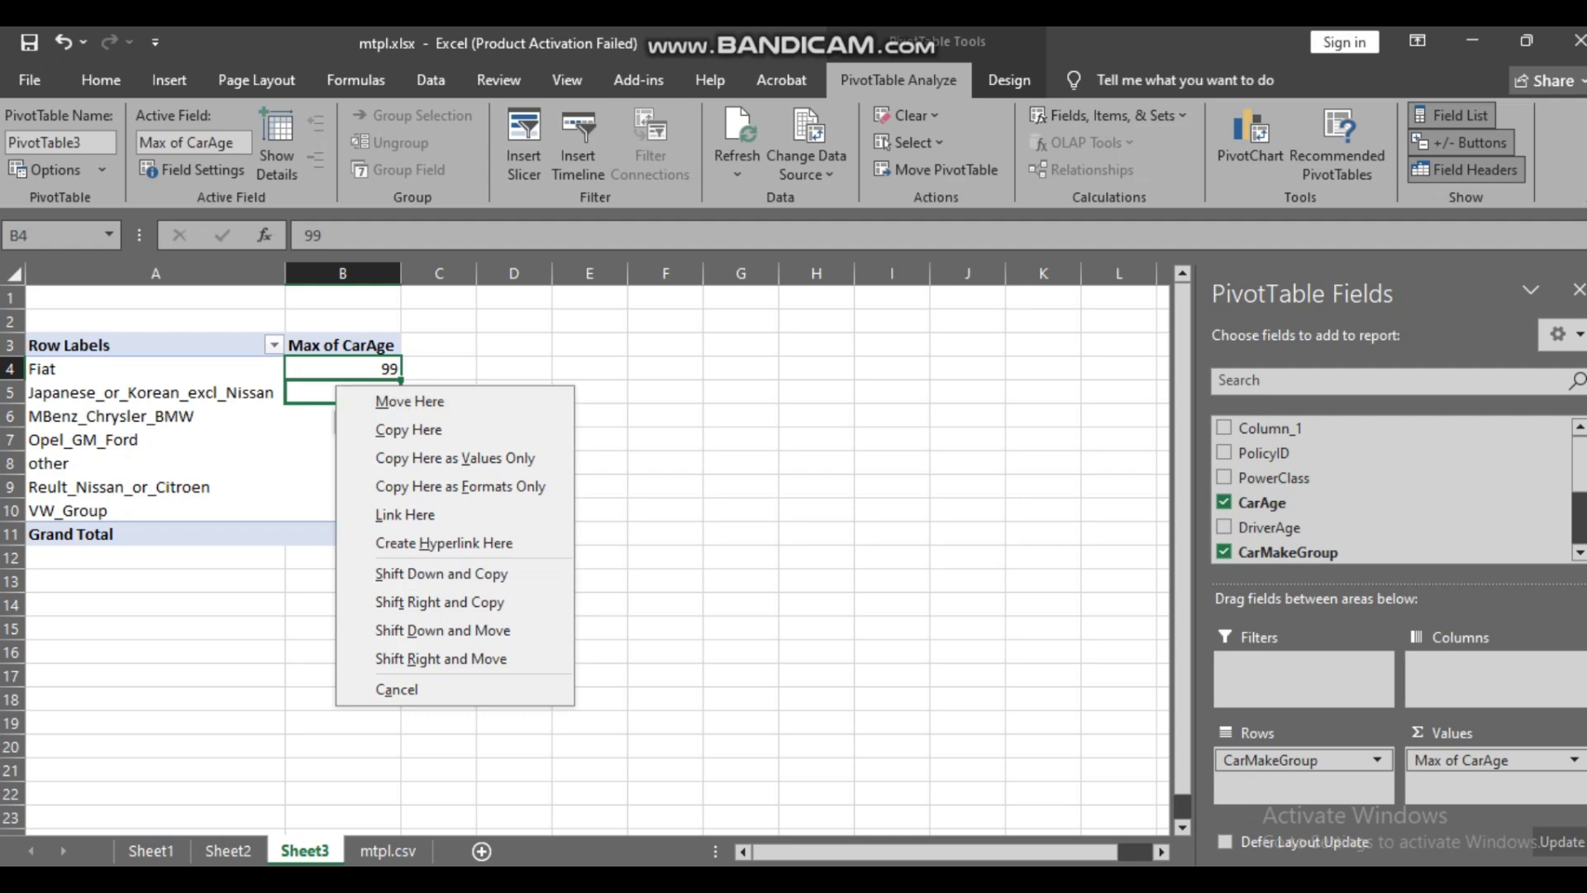
left_click(374, 368)
right_click(374, 367)
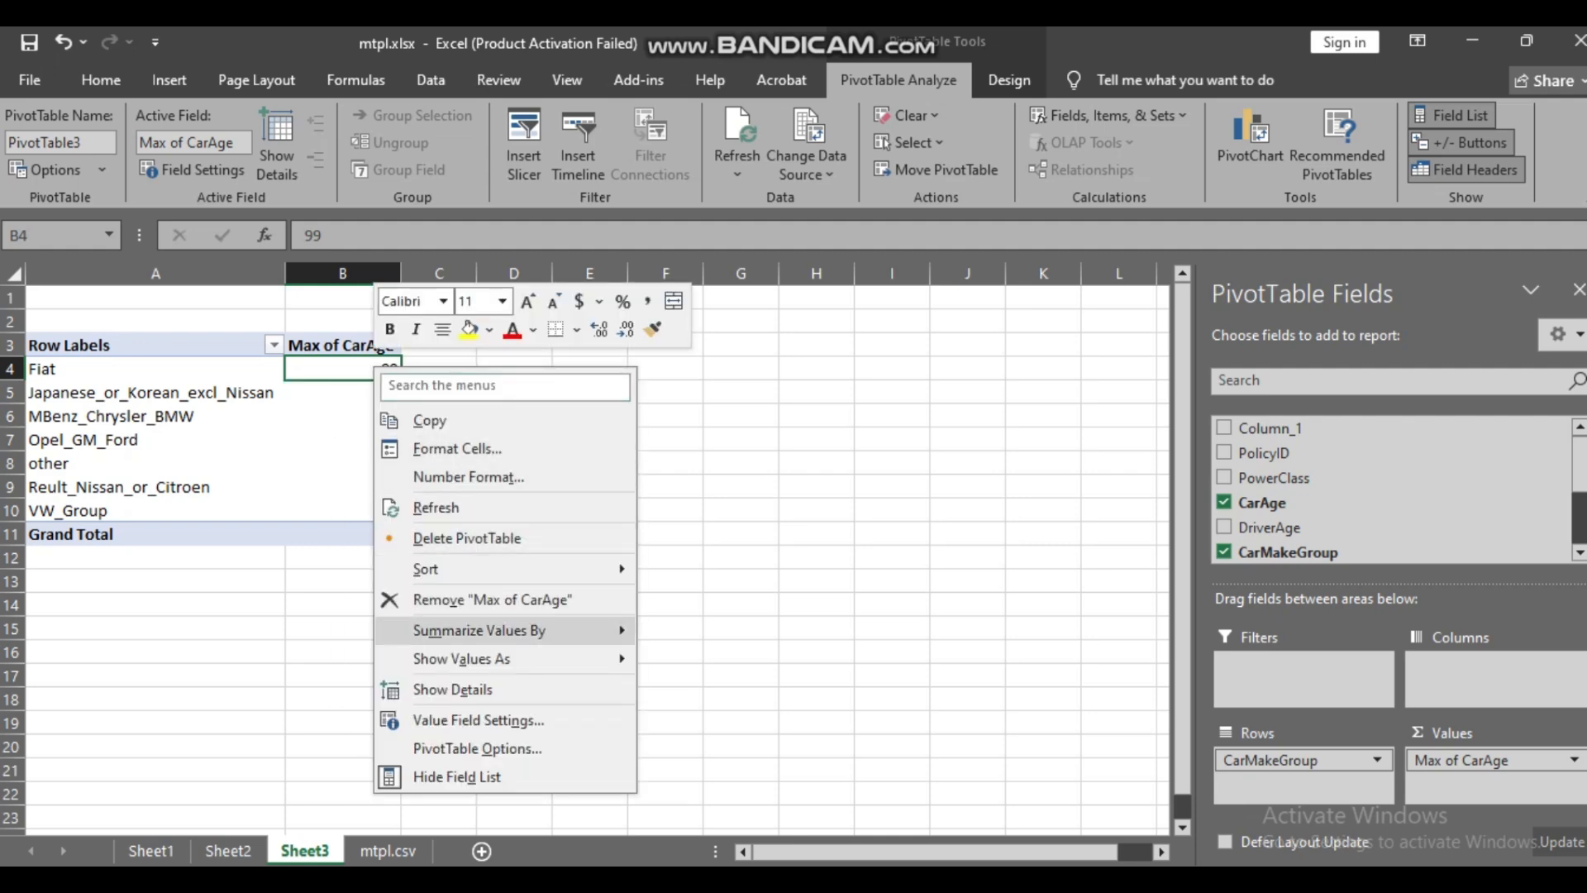
mouse_move(480, 631)
left_click(689, 633)
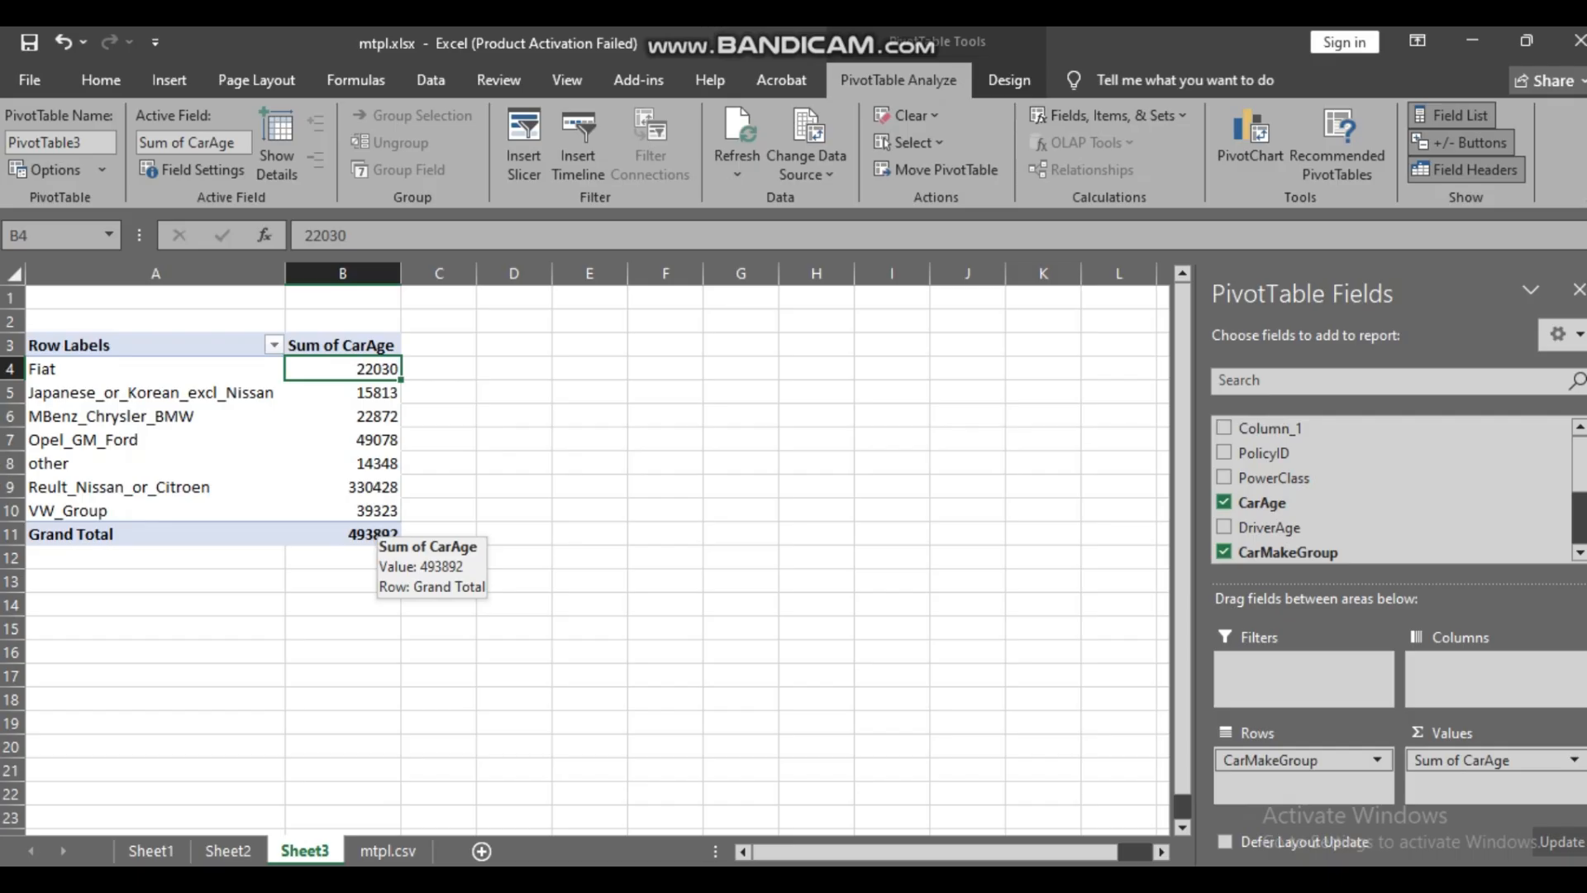
- Add the Fuel field to the PivotTable's columns and select the Diesel value for Fiat
scroll(1389, 488, "down", 3)
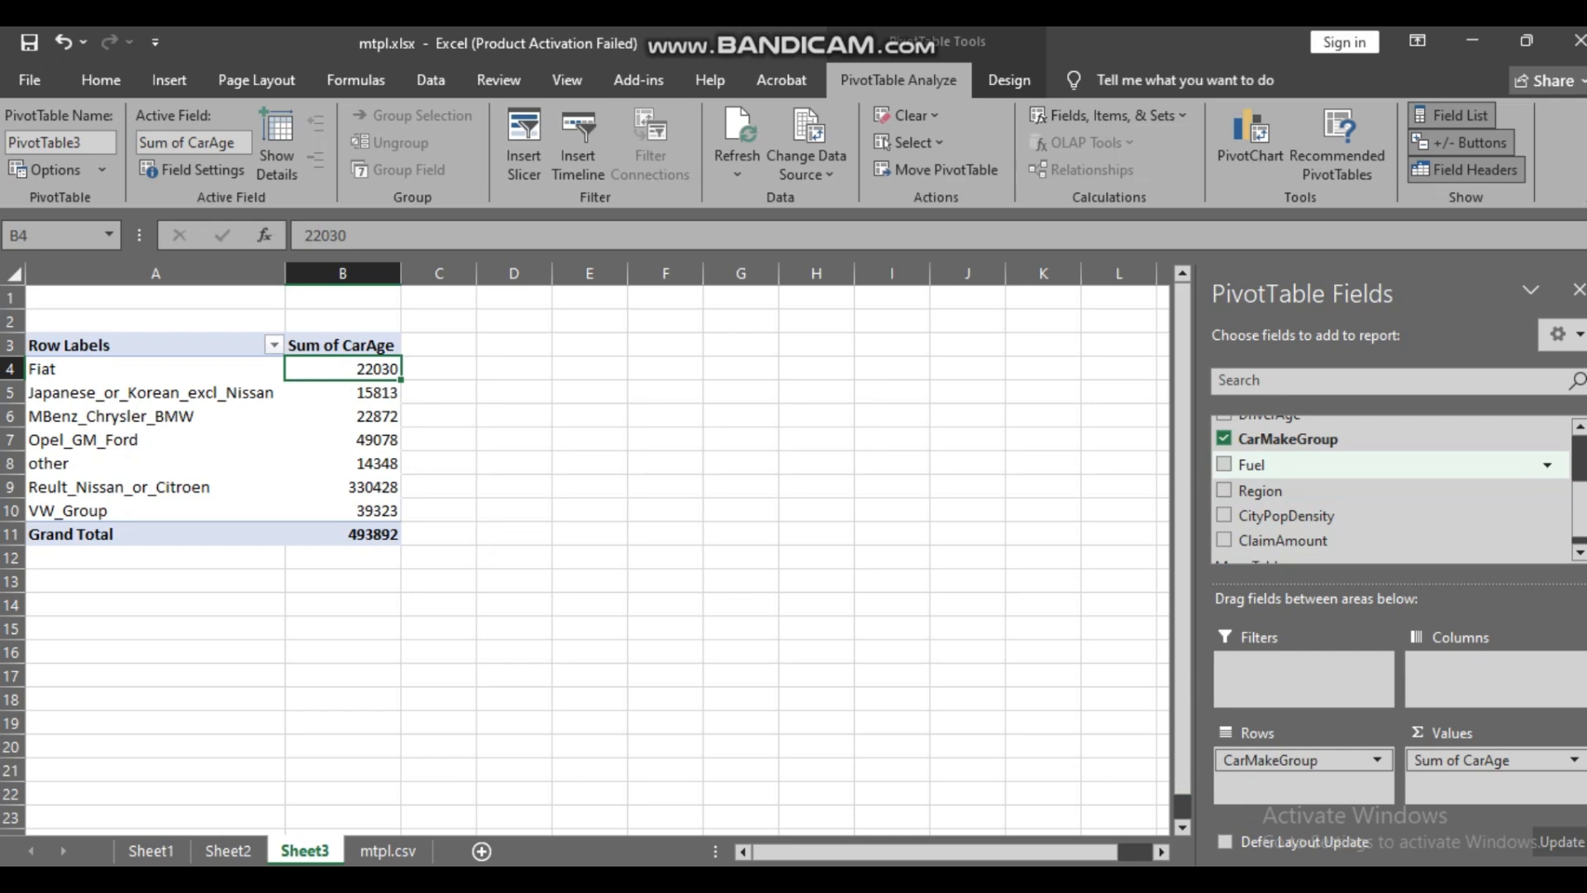
left_click_drag(1290, 465, 1480, 665)
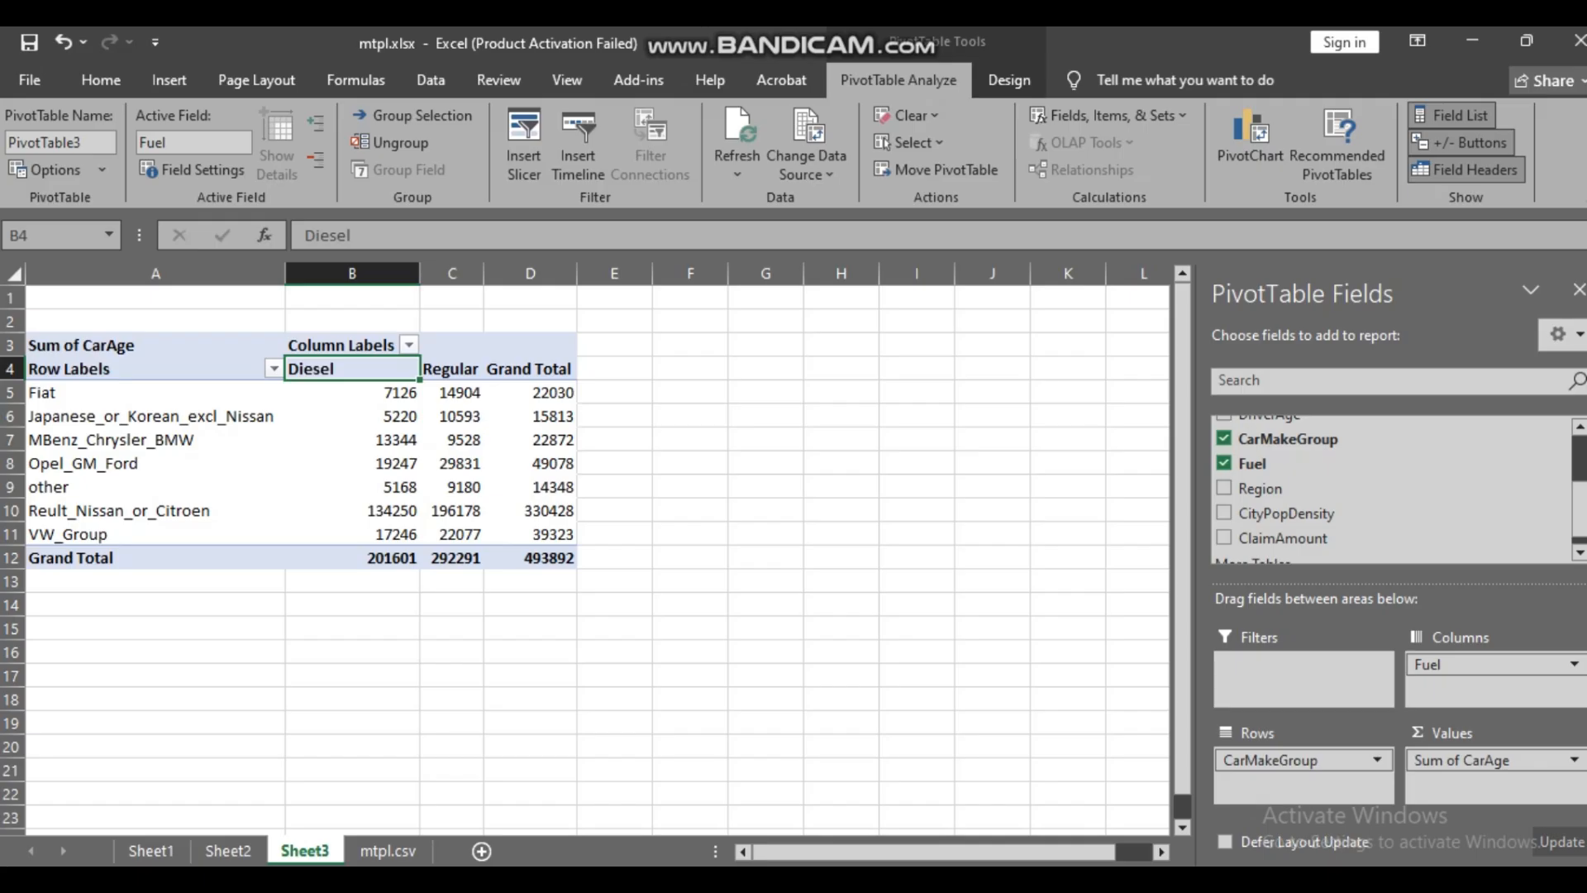
left_click(389, 394)
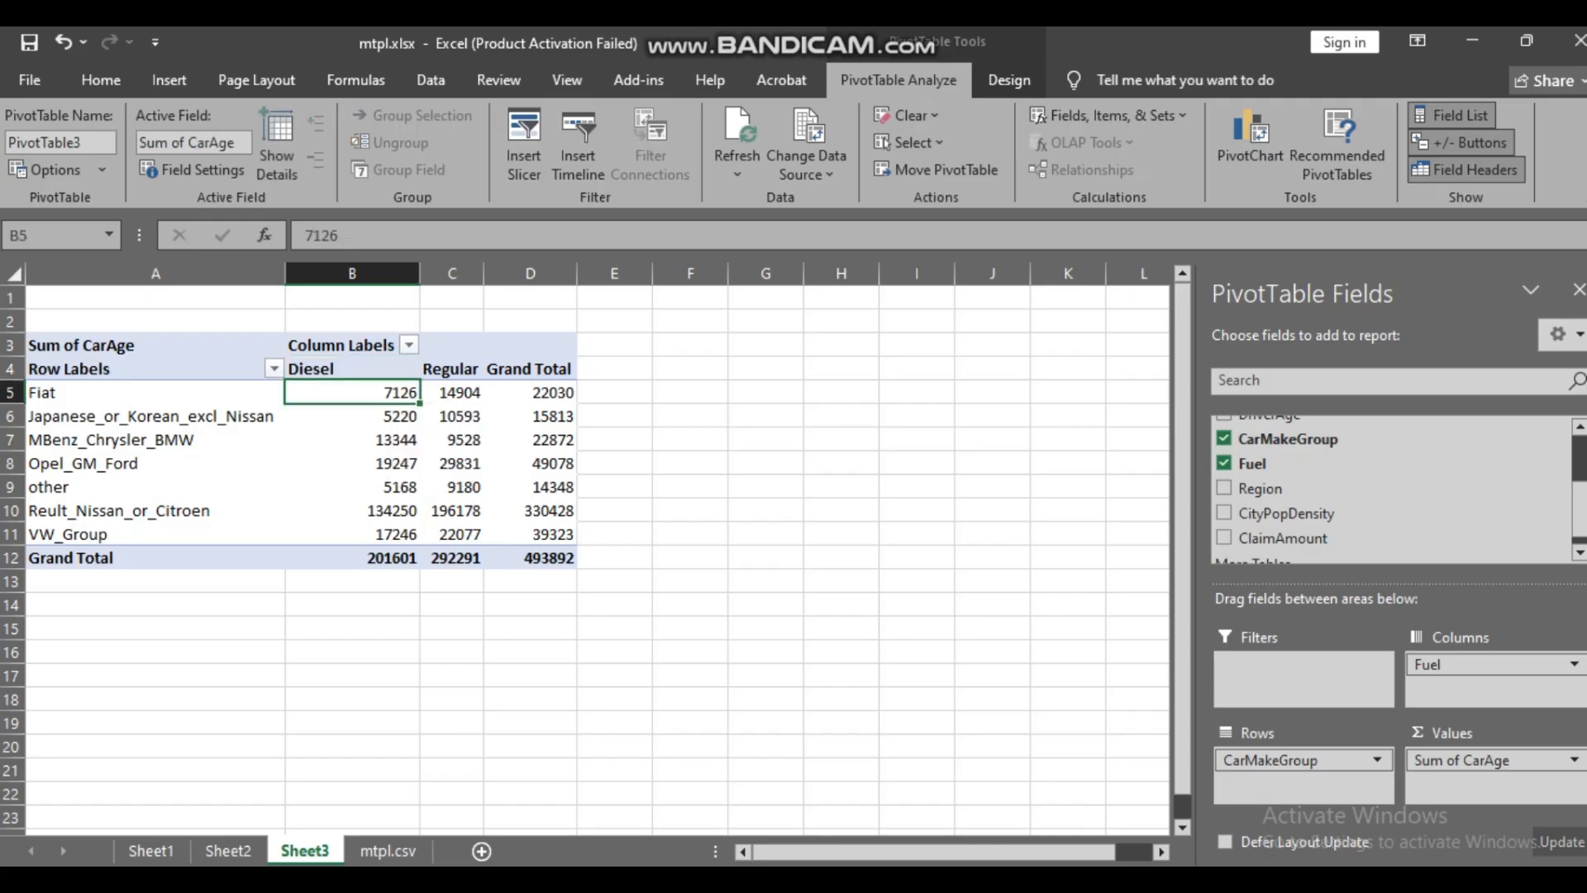
- Review the Fiat and Japanese_or_Korean_excl_Nissan sums by fuel, show the detail records behind Fiat's Diesel value and undo that drill-down
left_click(455, 393)
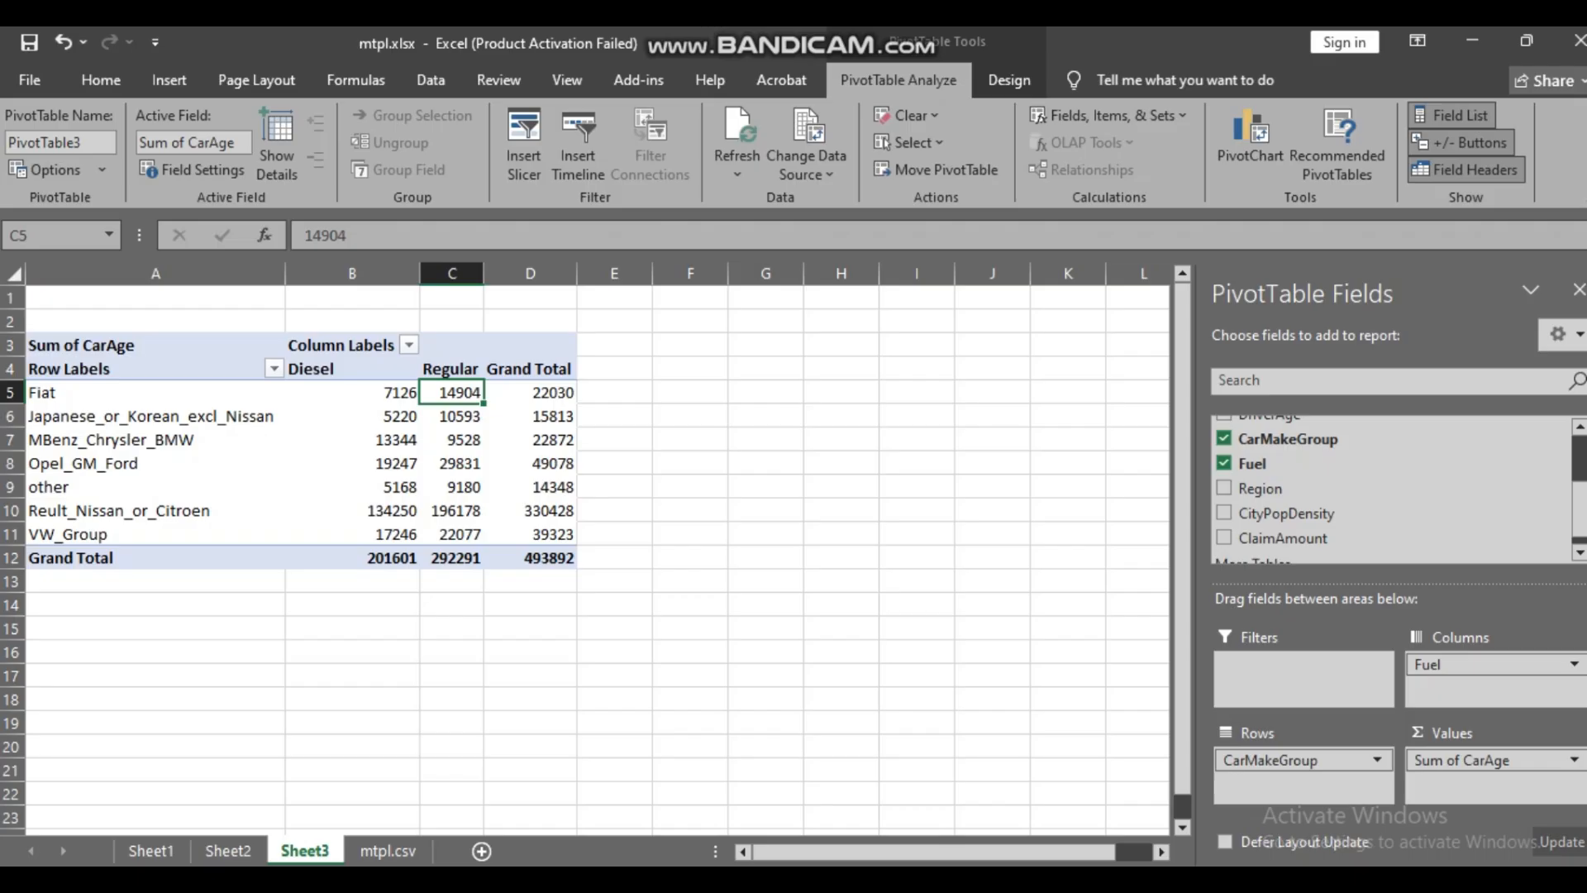
left_click(383, 415)
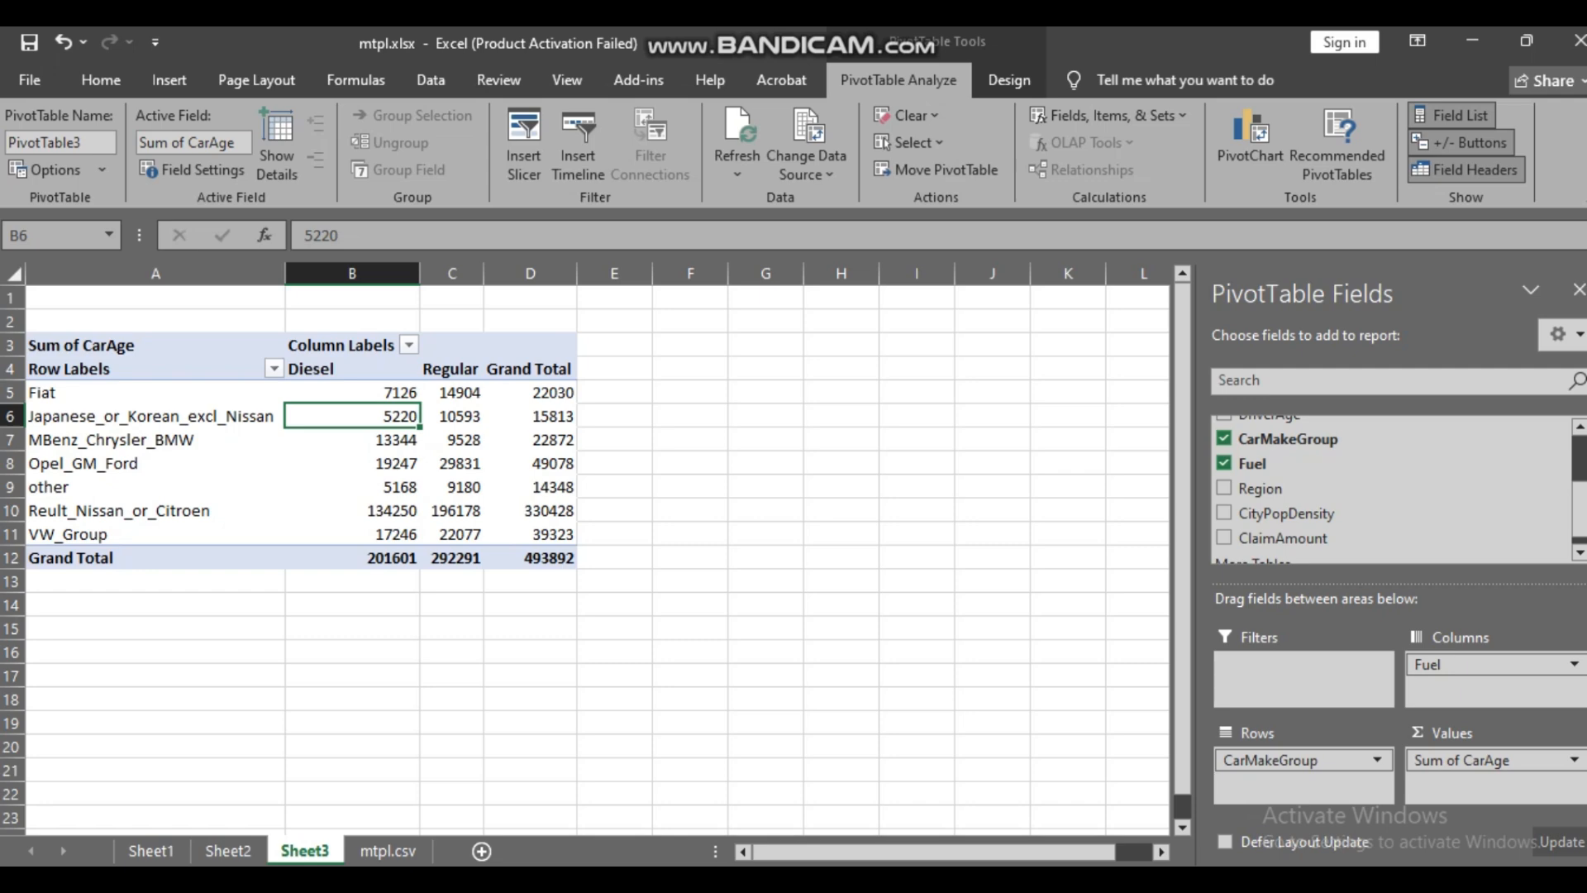
left_click(452, 416)
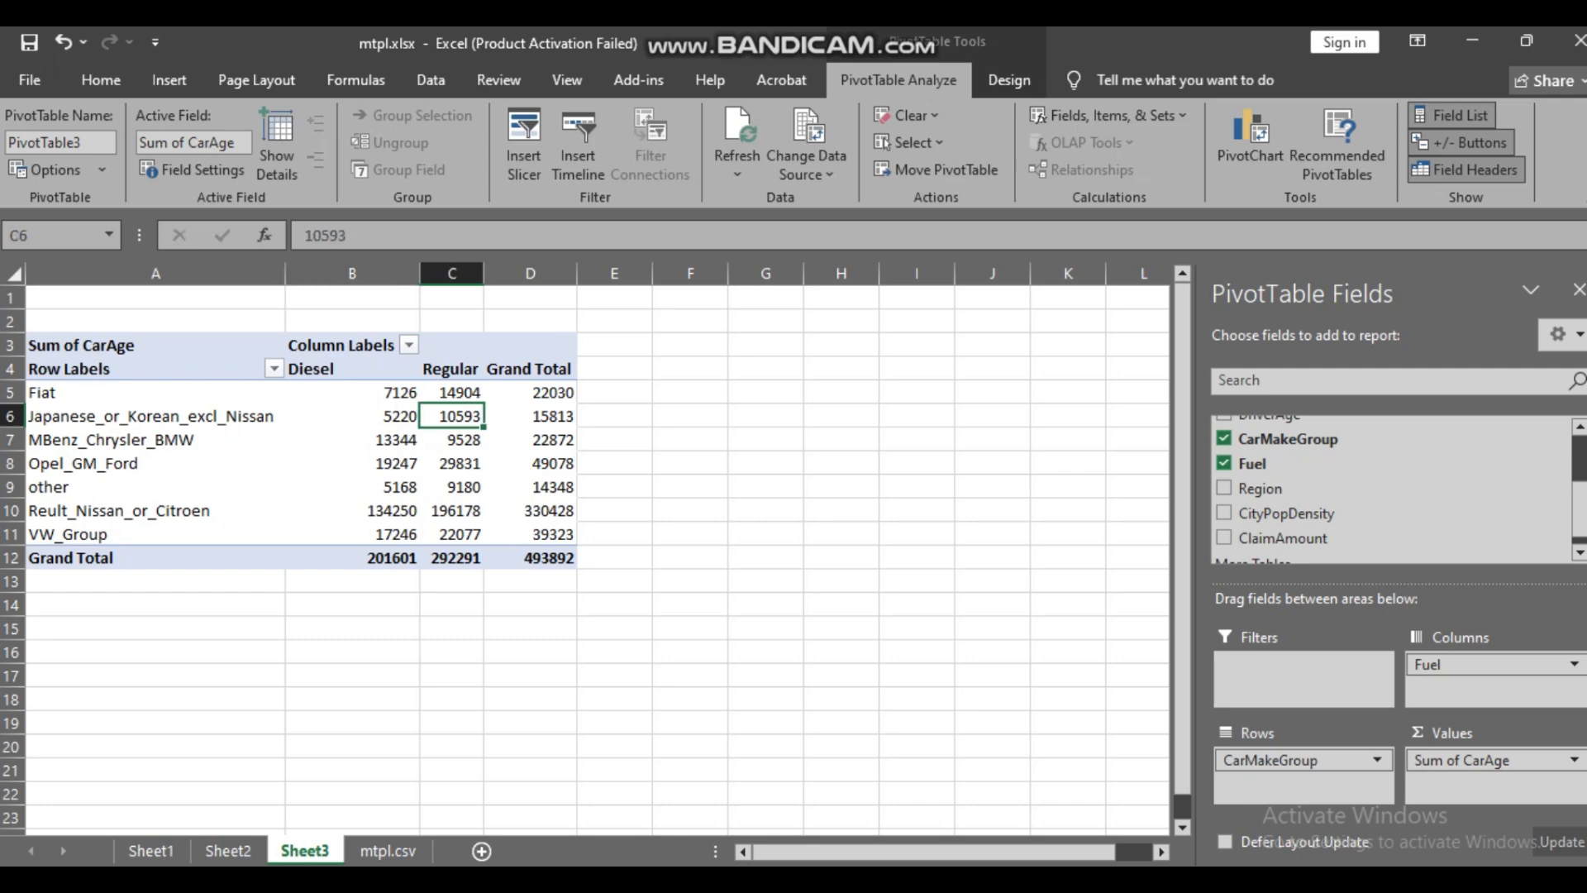
left_click(531, 416)
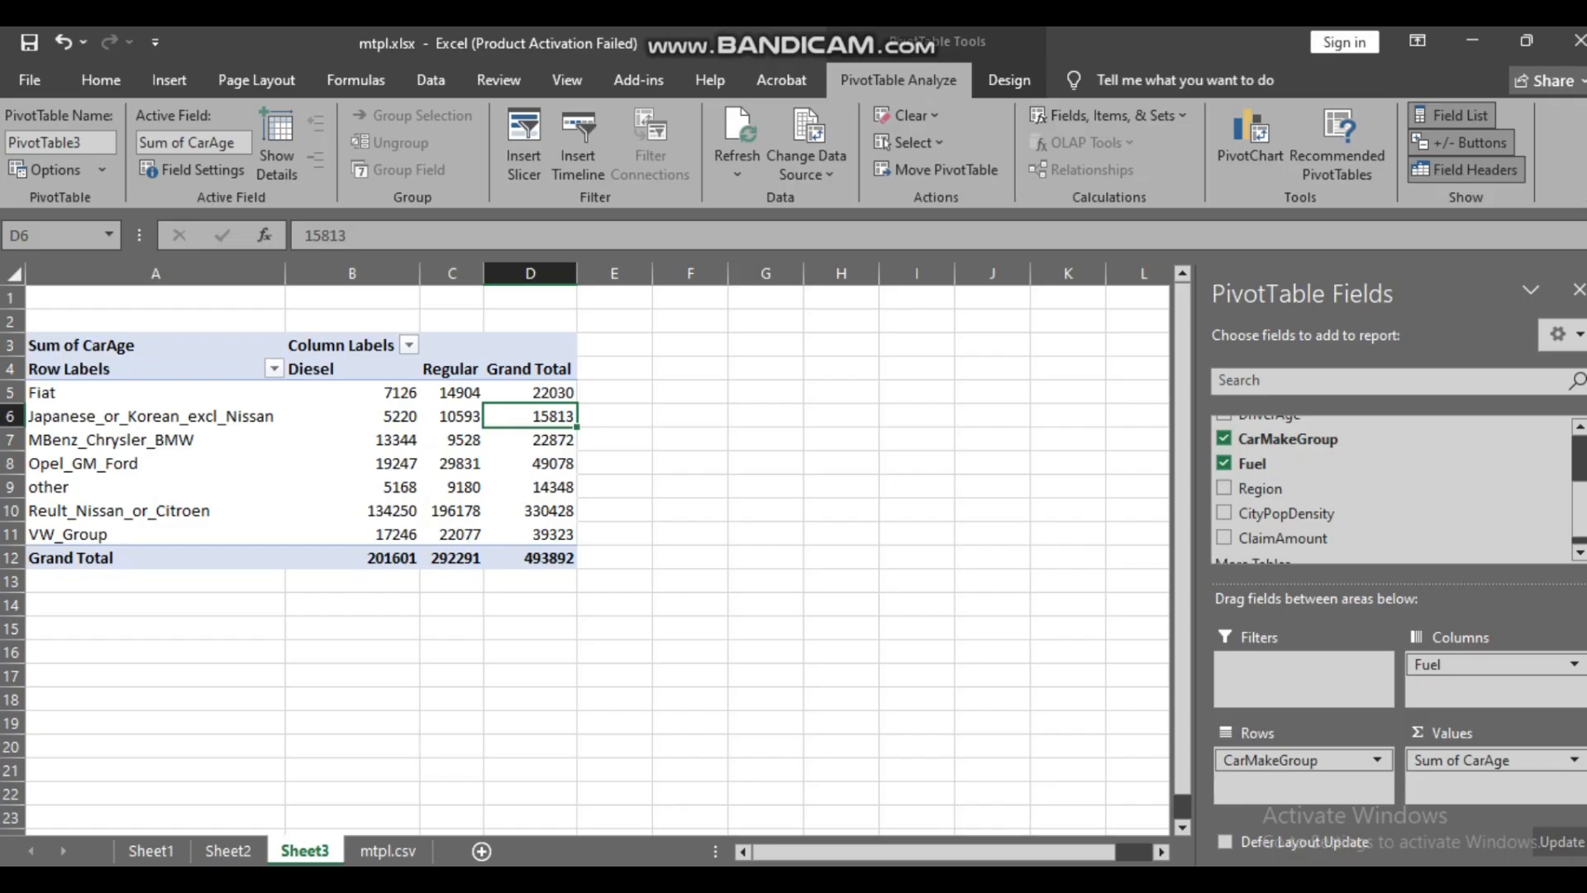
double_click(392, 392)
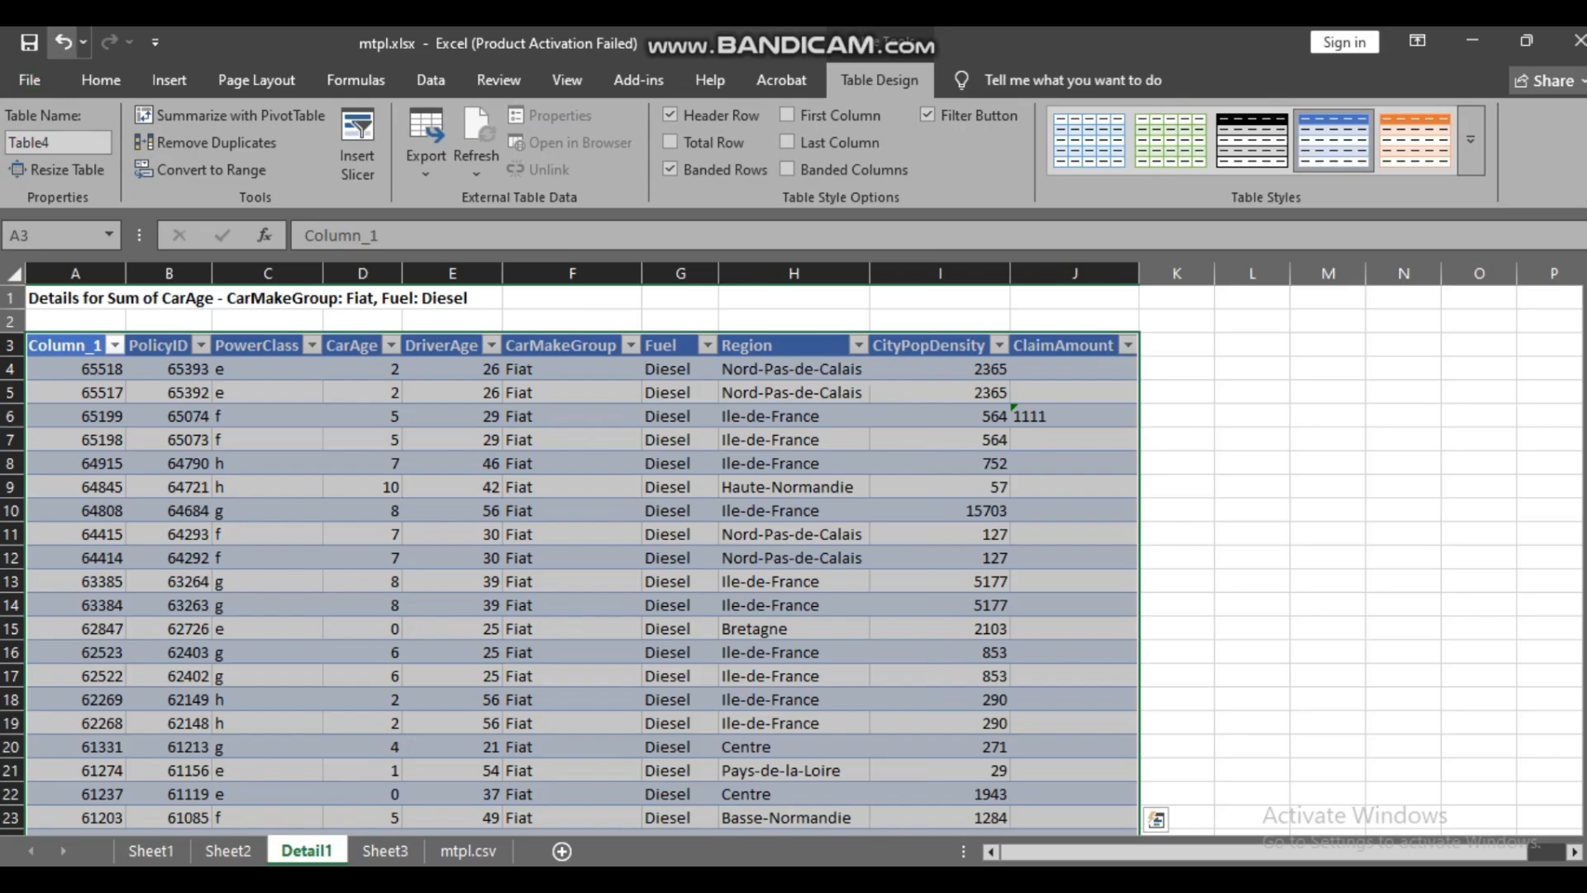
left_click(64, 41)
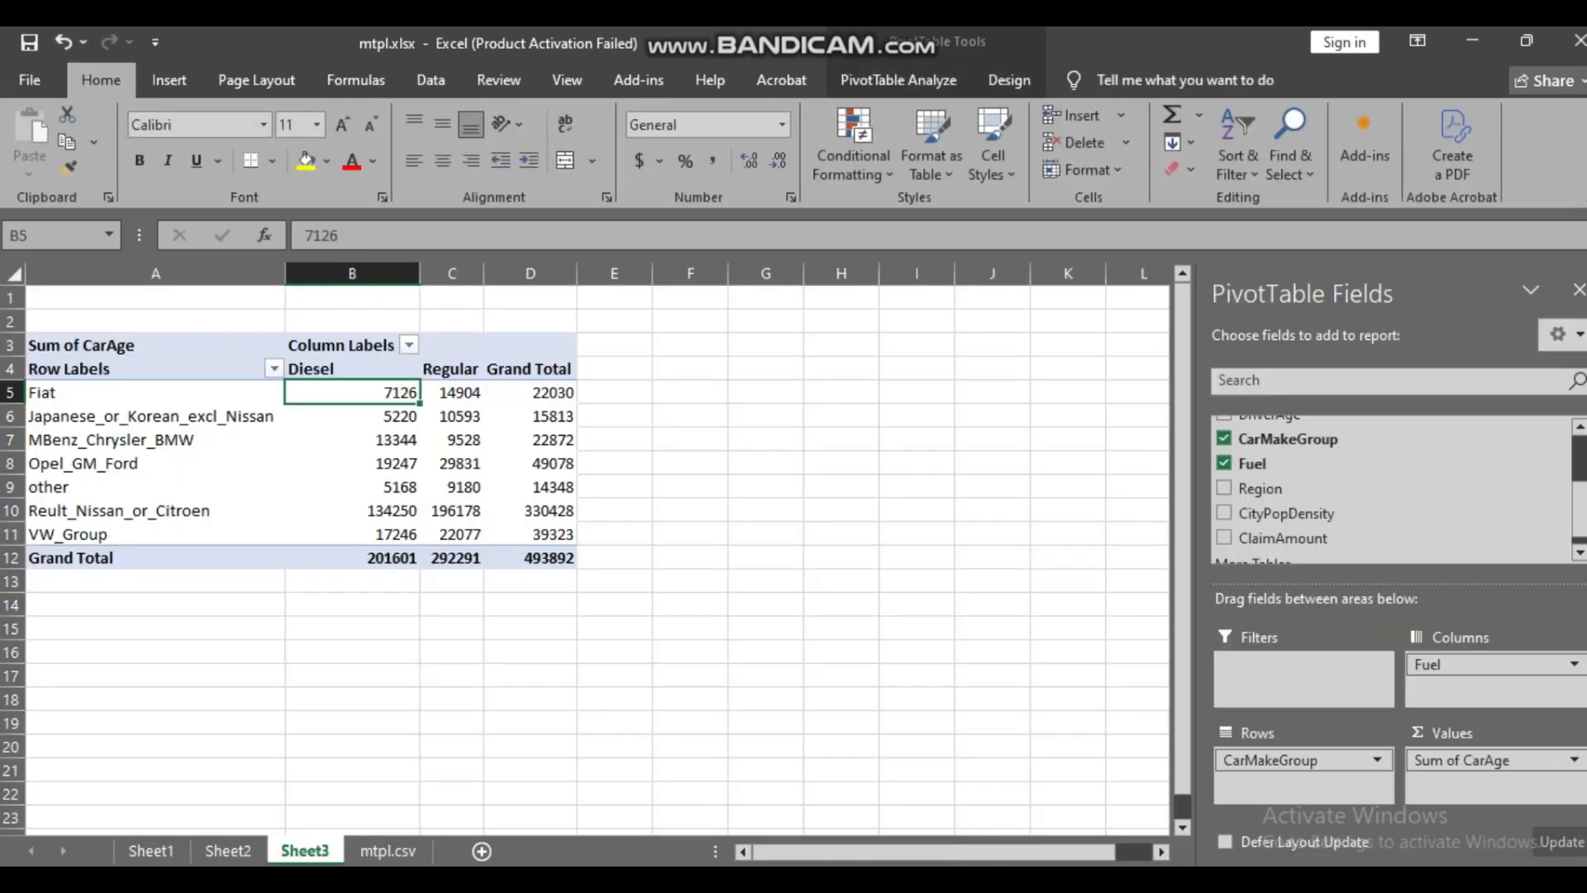
- Try the Fuel field as a second row level under CarMakeGroup, compare it with the column layout, and undo the move
mouse_move(430, 481)
left_click_drag(1456, 665, 1304, 781)
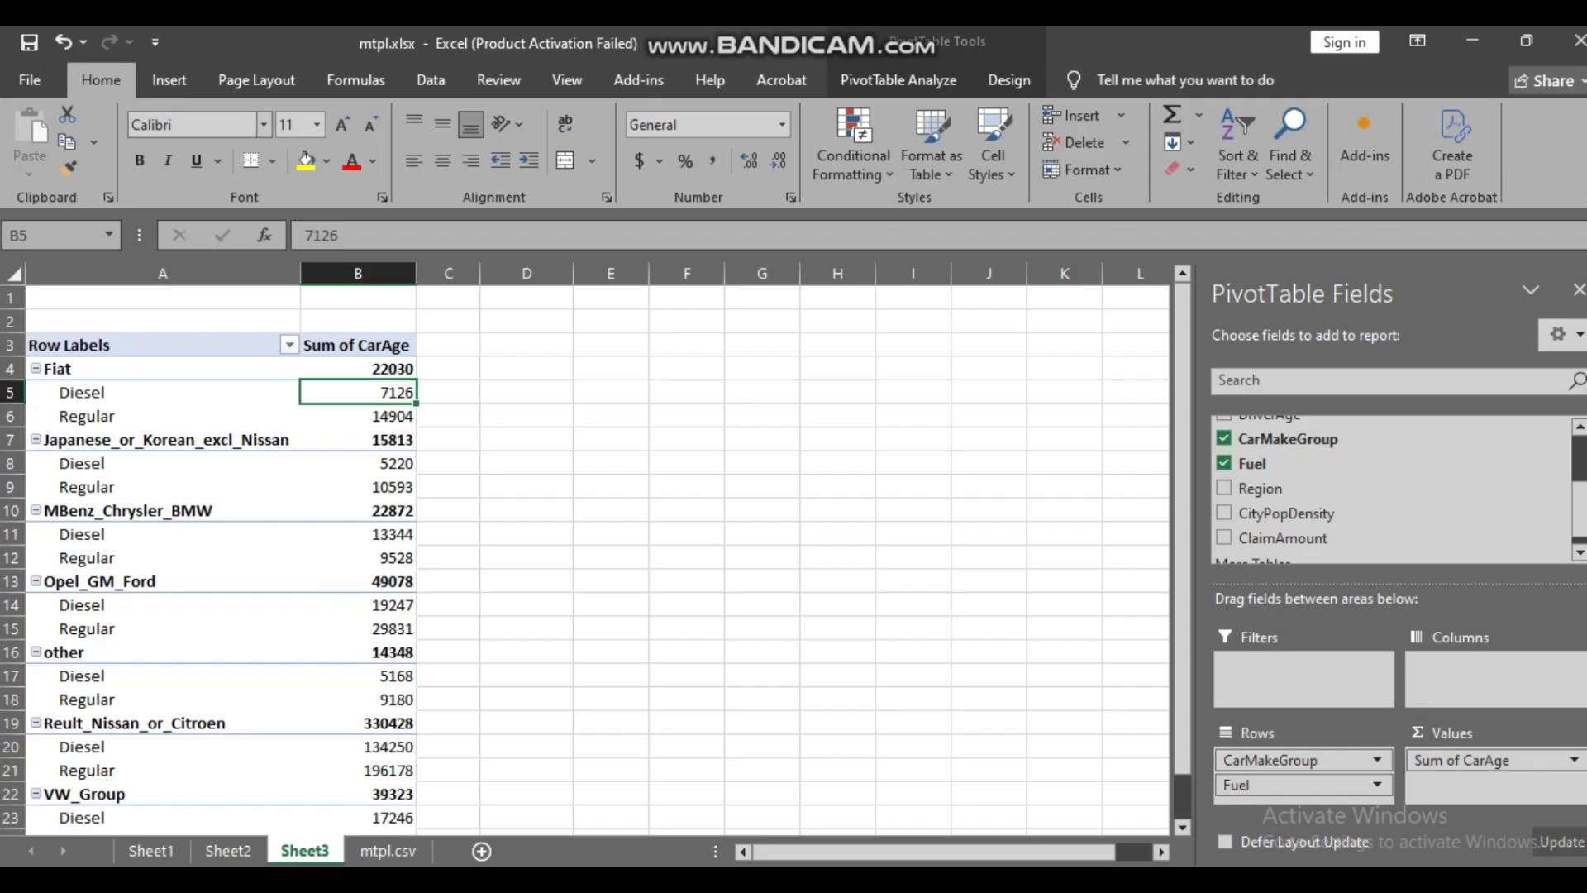
left_click(63, 41)
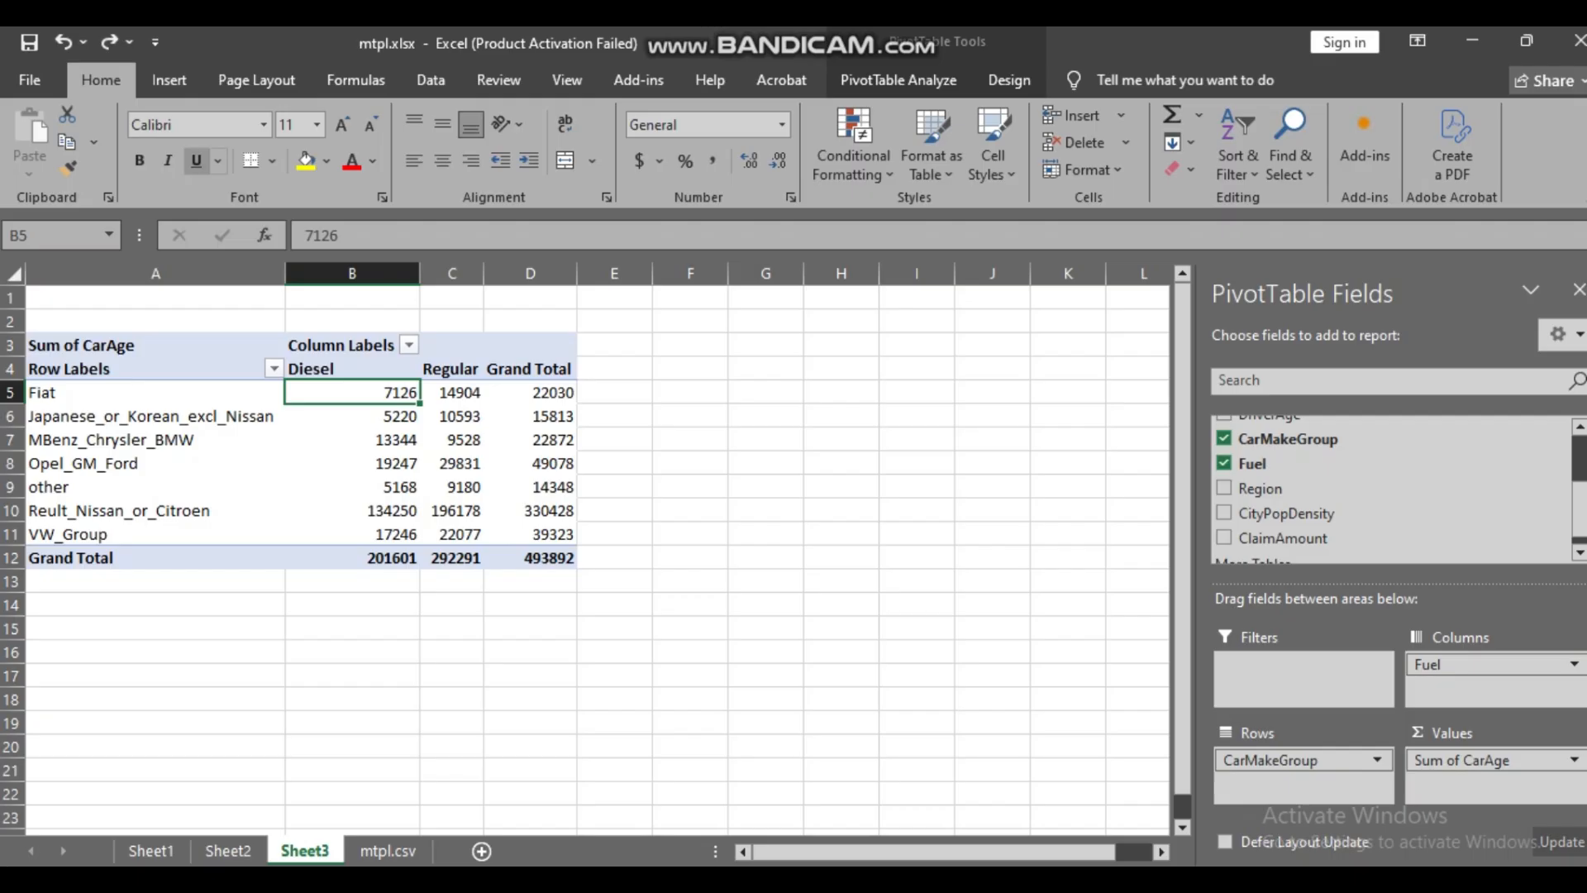
left_click(108, 42)
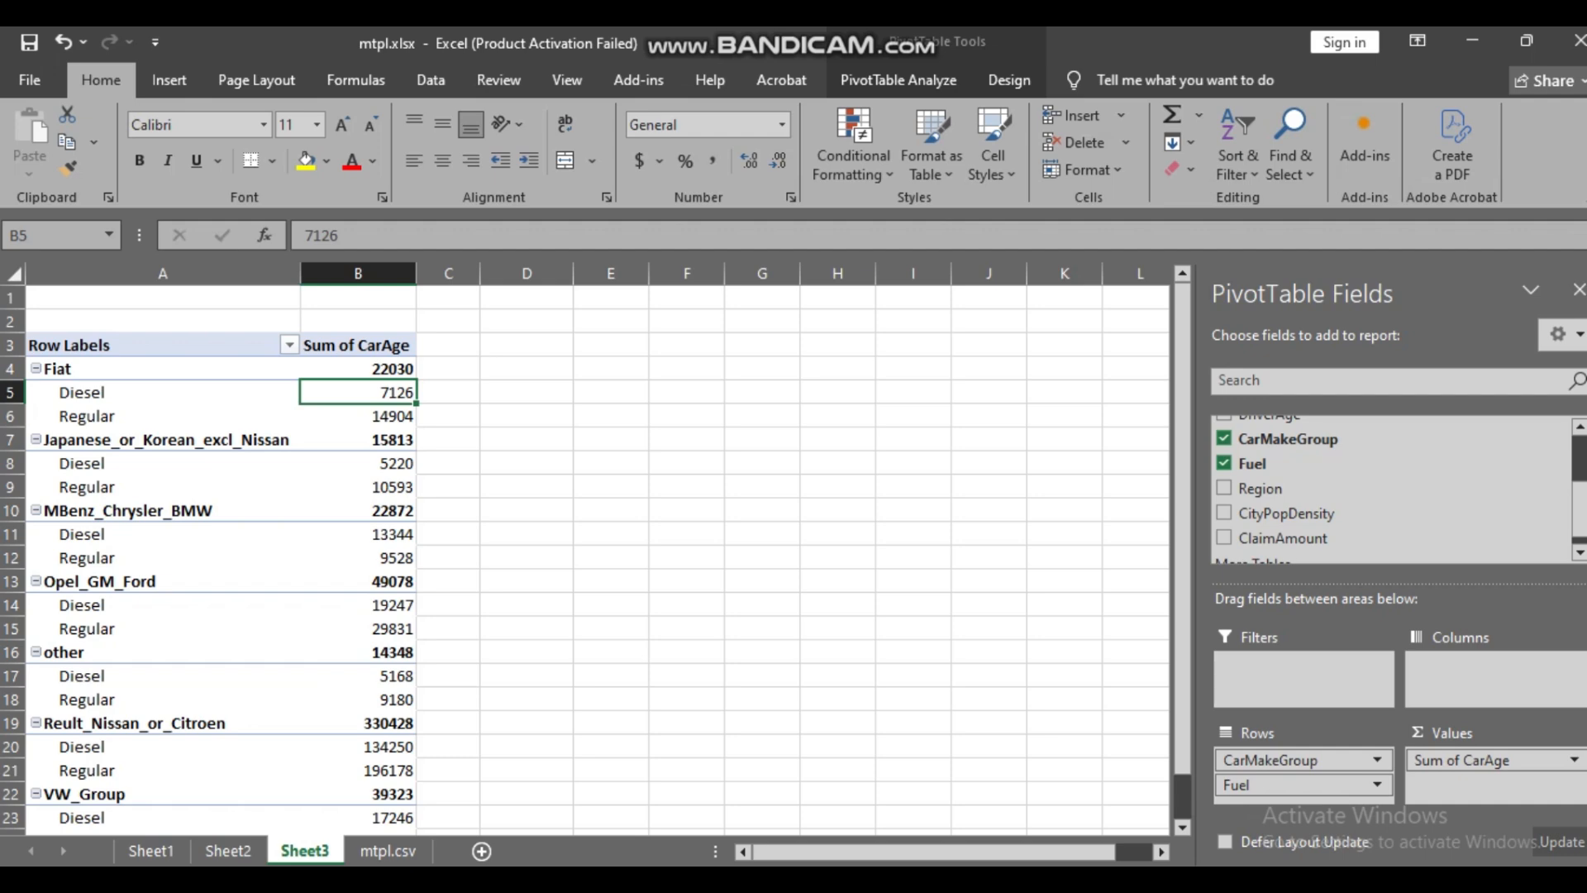
scroll(578, 545, "down", 4)
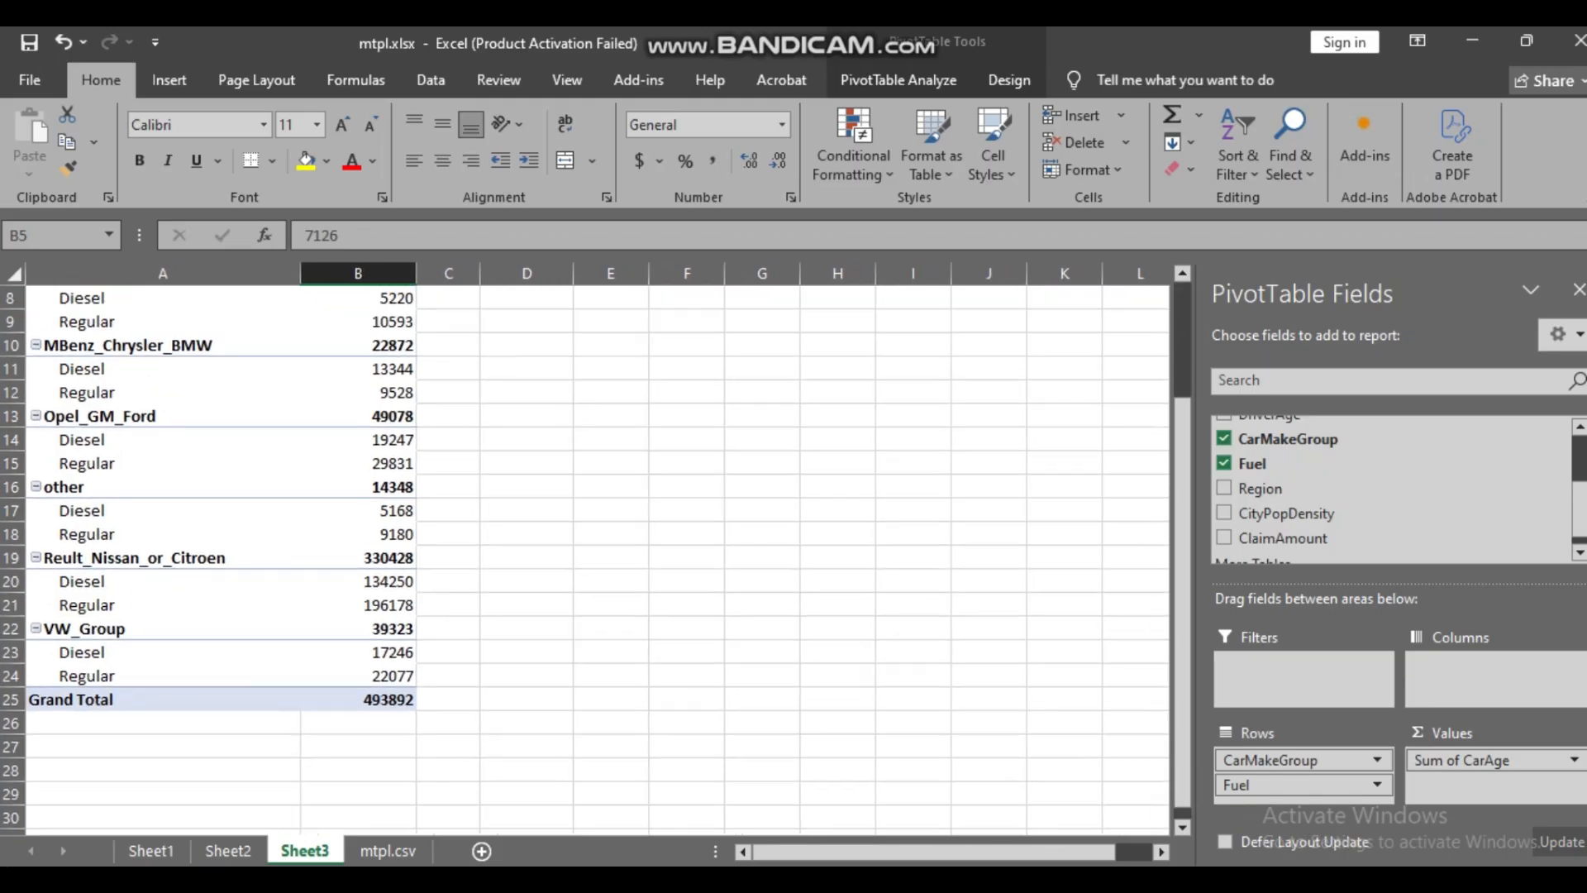
scroll(578, 546, "up", 4)
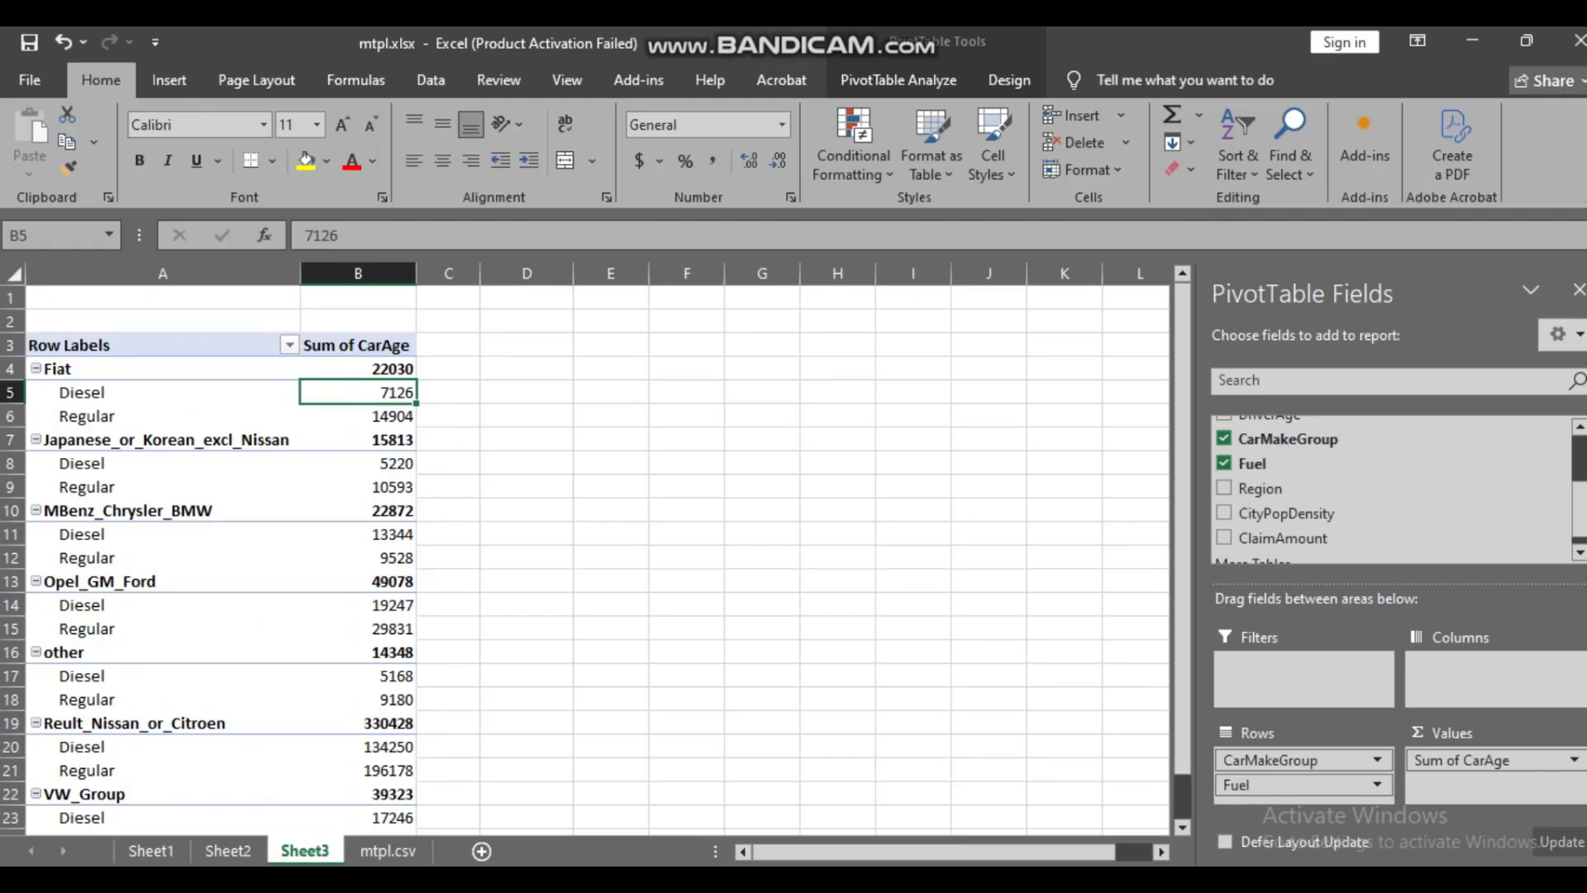
left_click(63, 41)
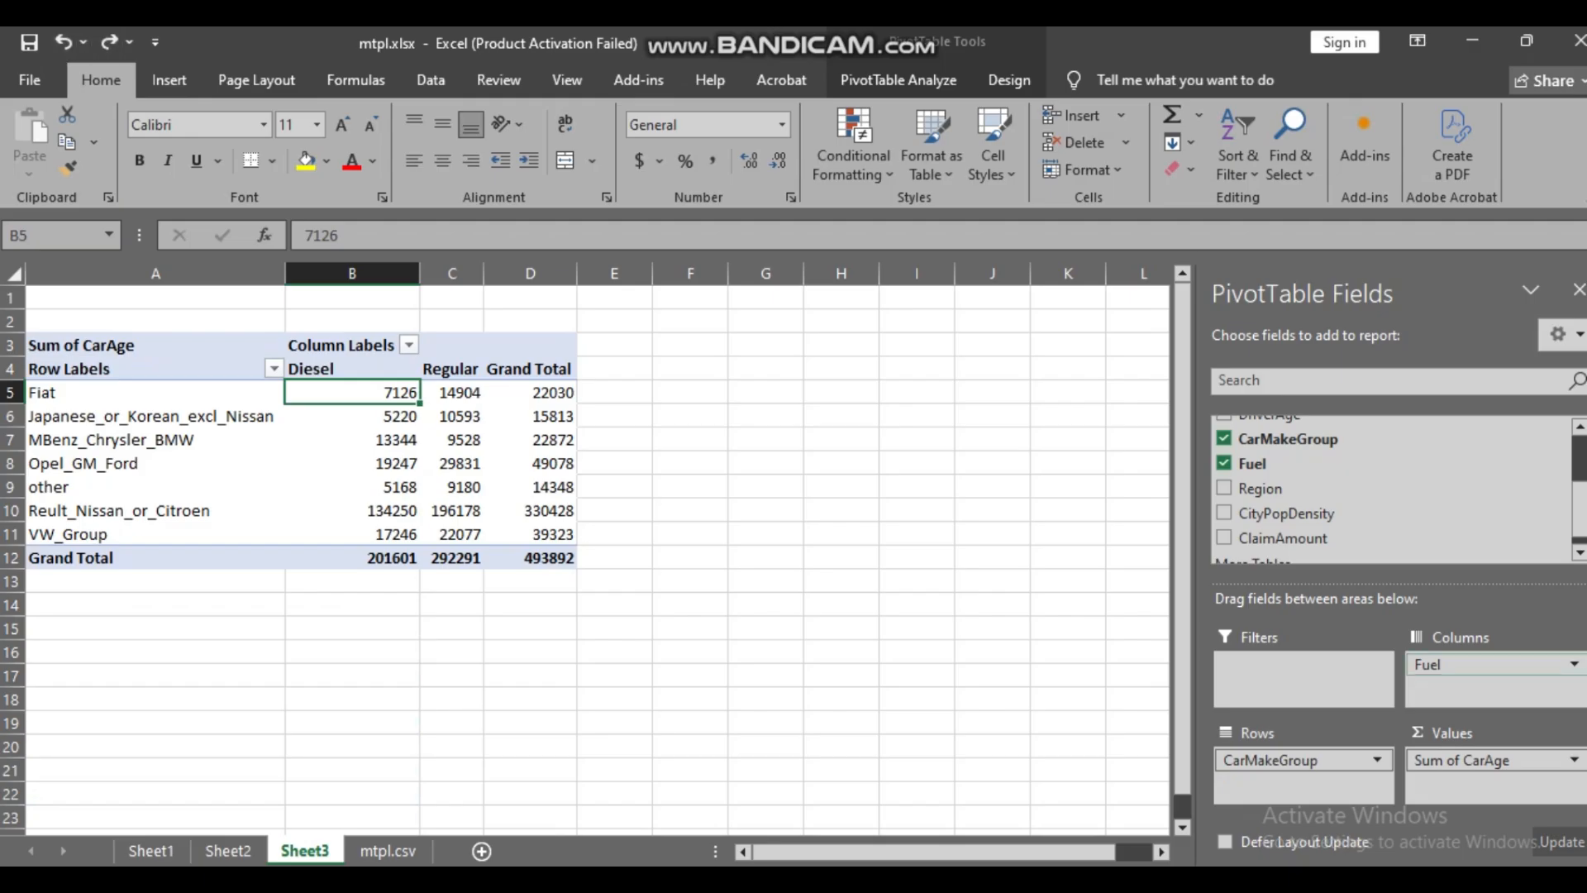
- Use the Fuel field as the PivotTable's report filter set to Diesel and review the CarAge sums per car make group
left_click_drag(1459, 664, 1294, 671)
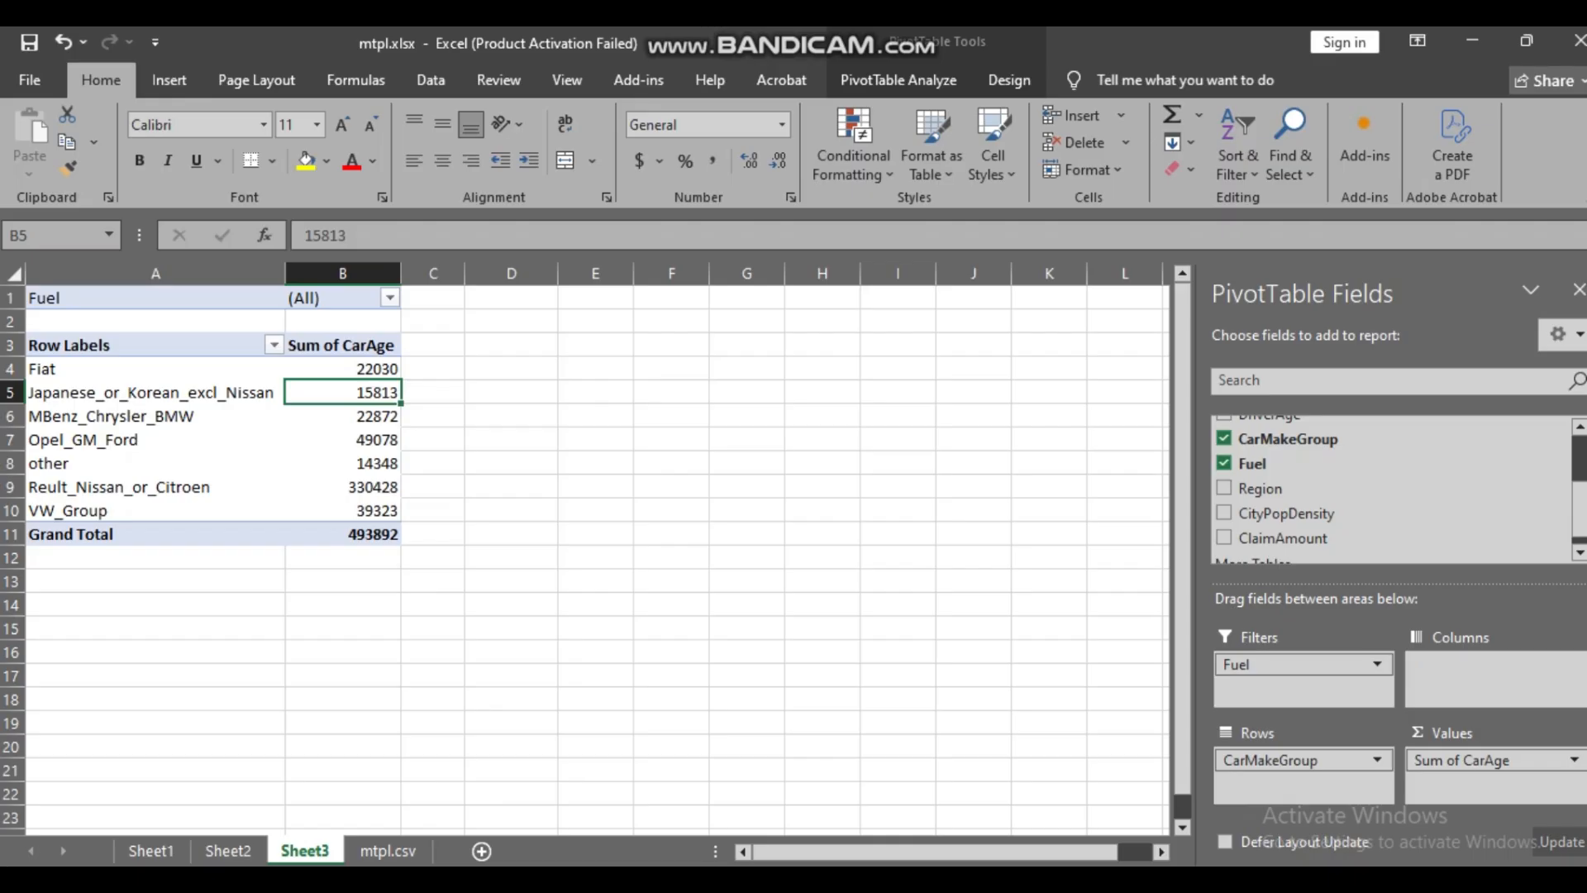
left_click(389, 298)
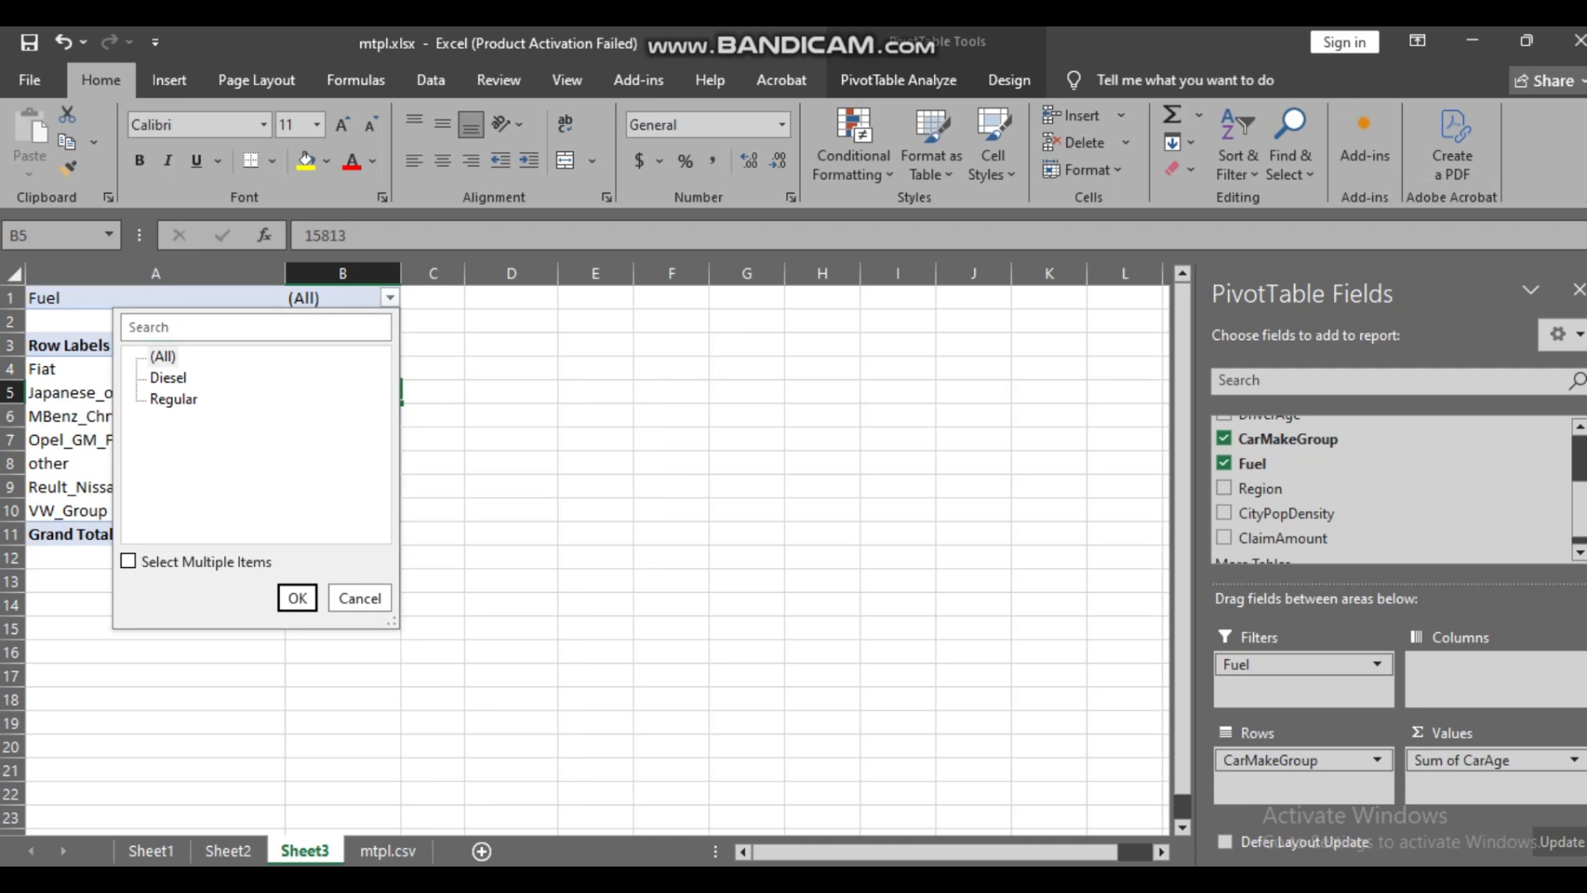
left_click(169, 378)
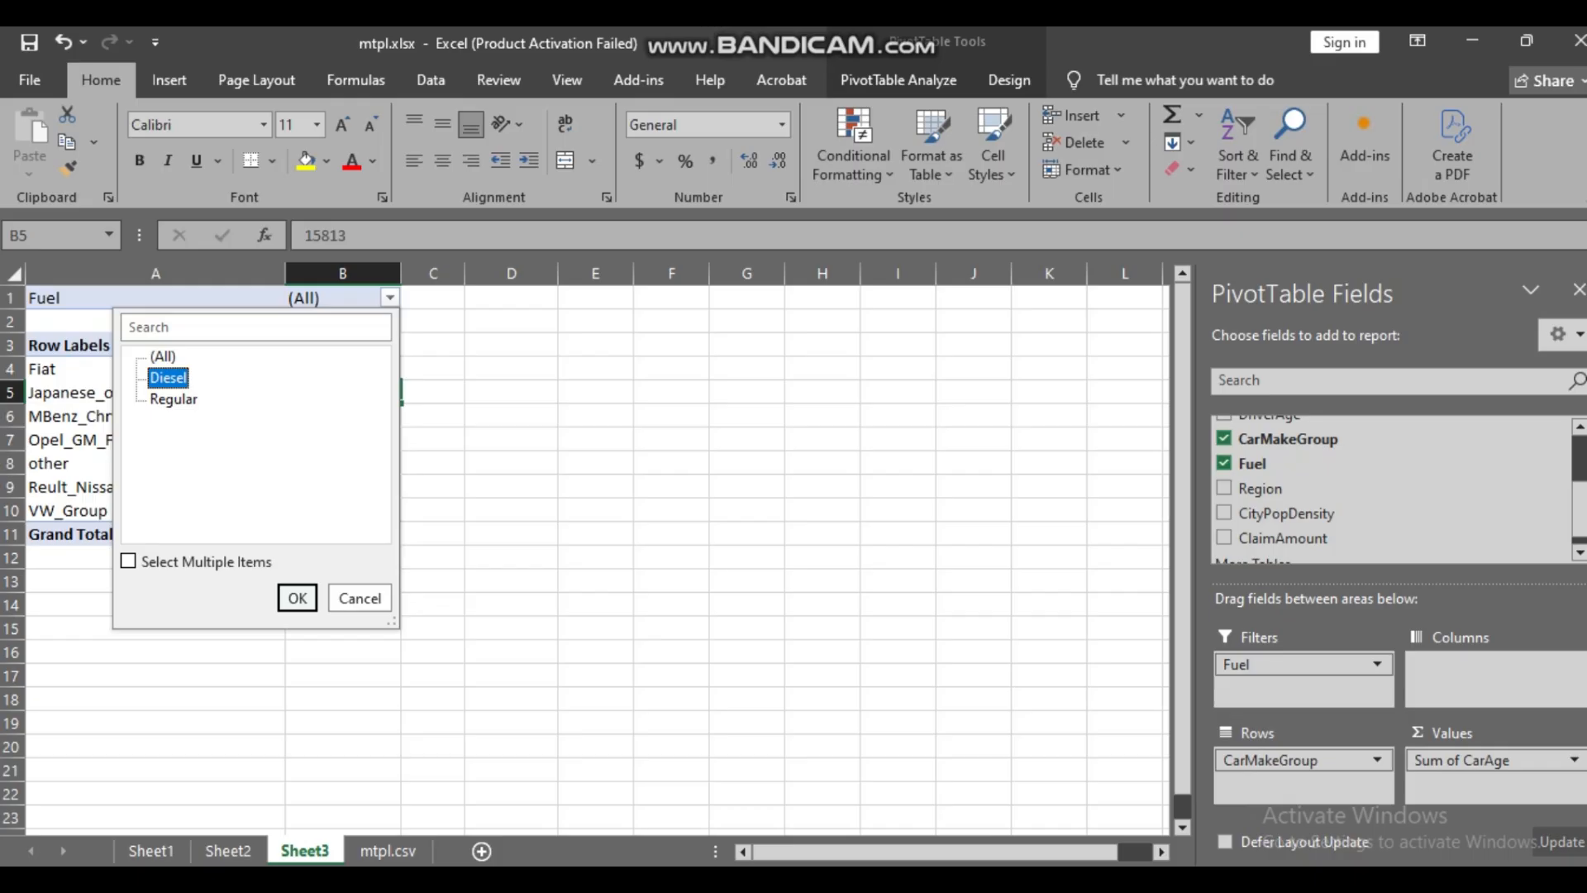
left_click(298, 598)
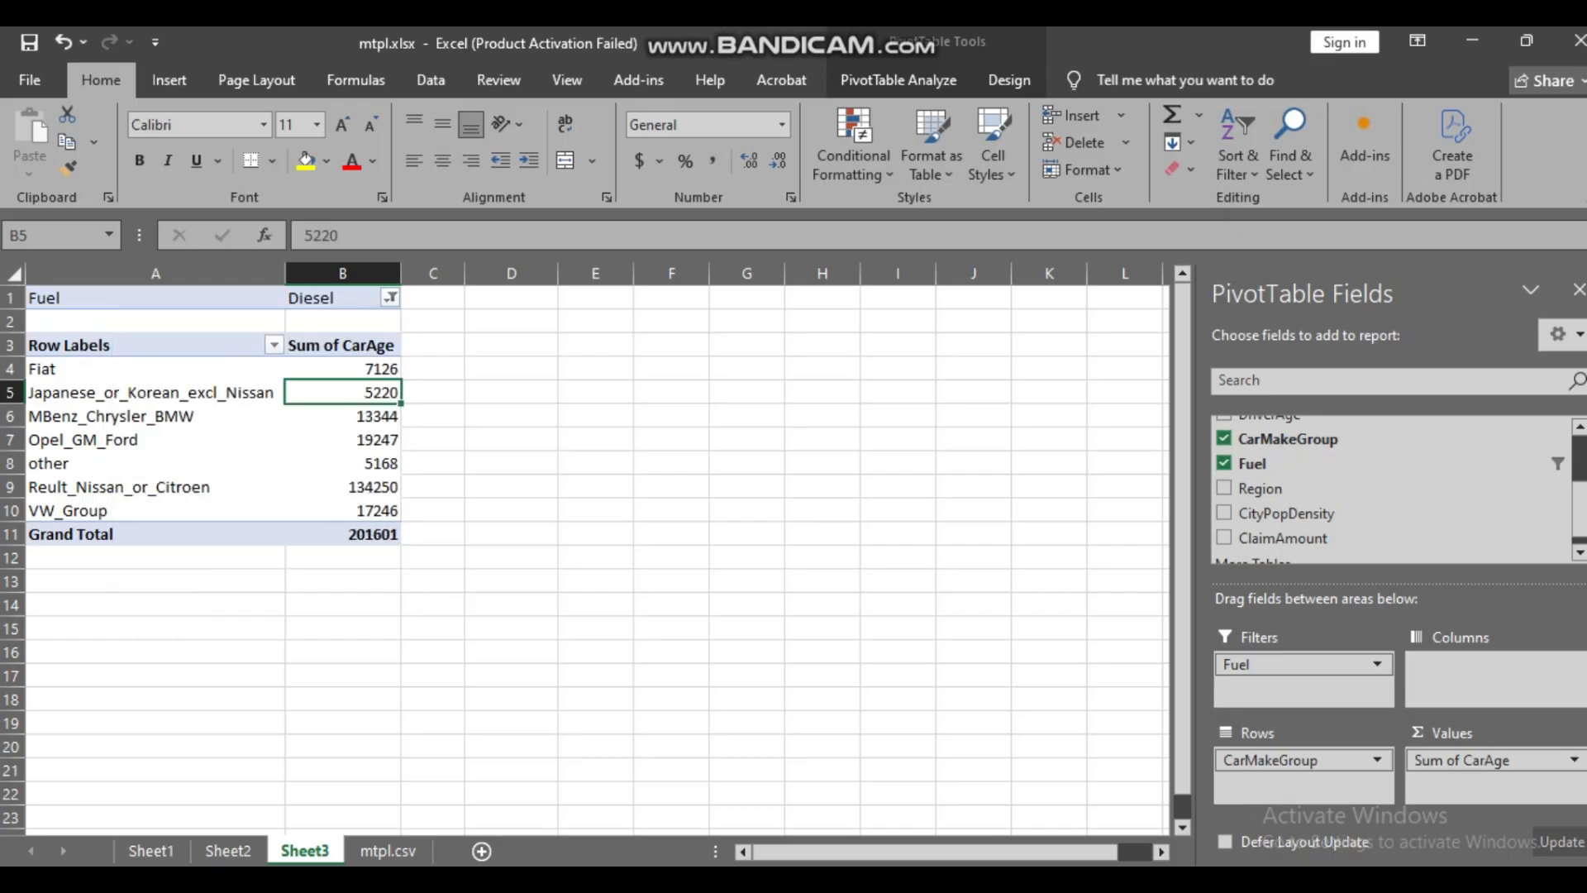
left_click(342, 368)
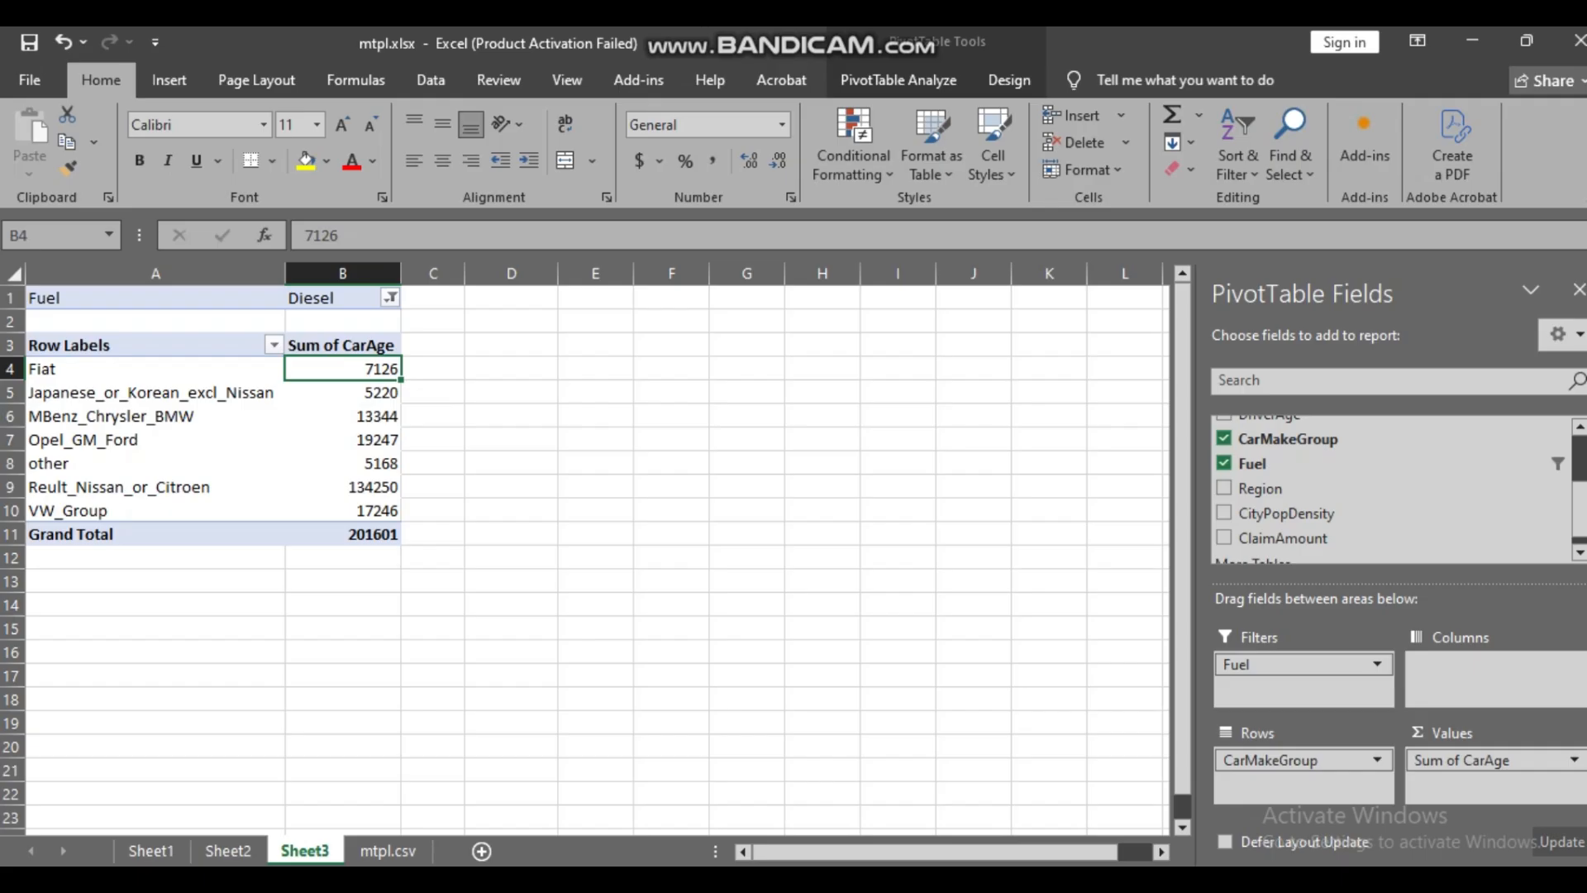
left_click(343, 392)
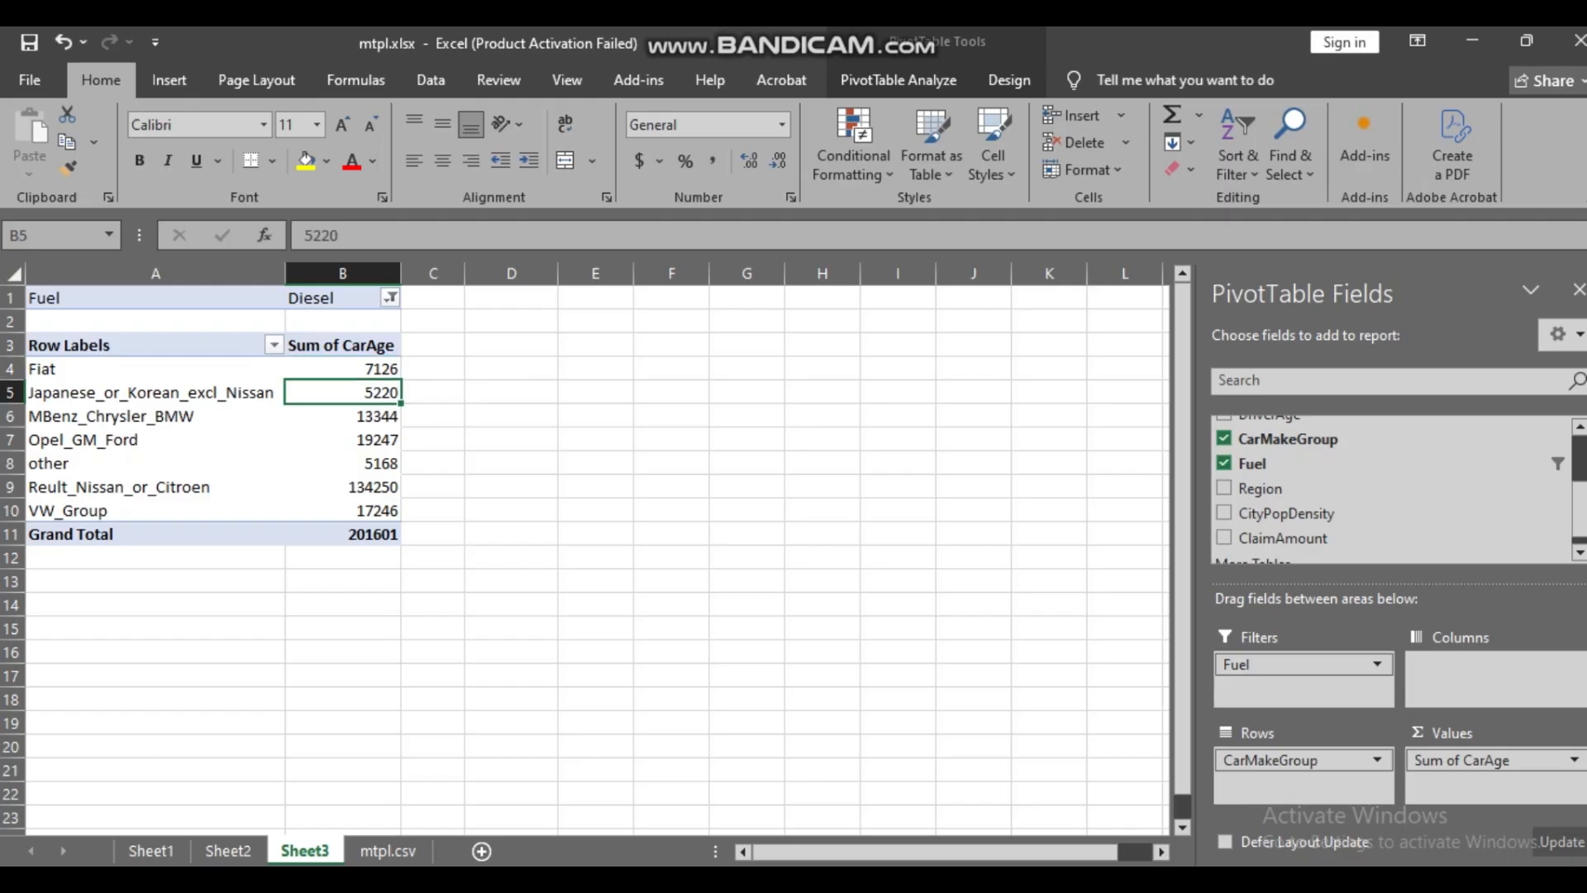
left_click(343, 415)
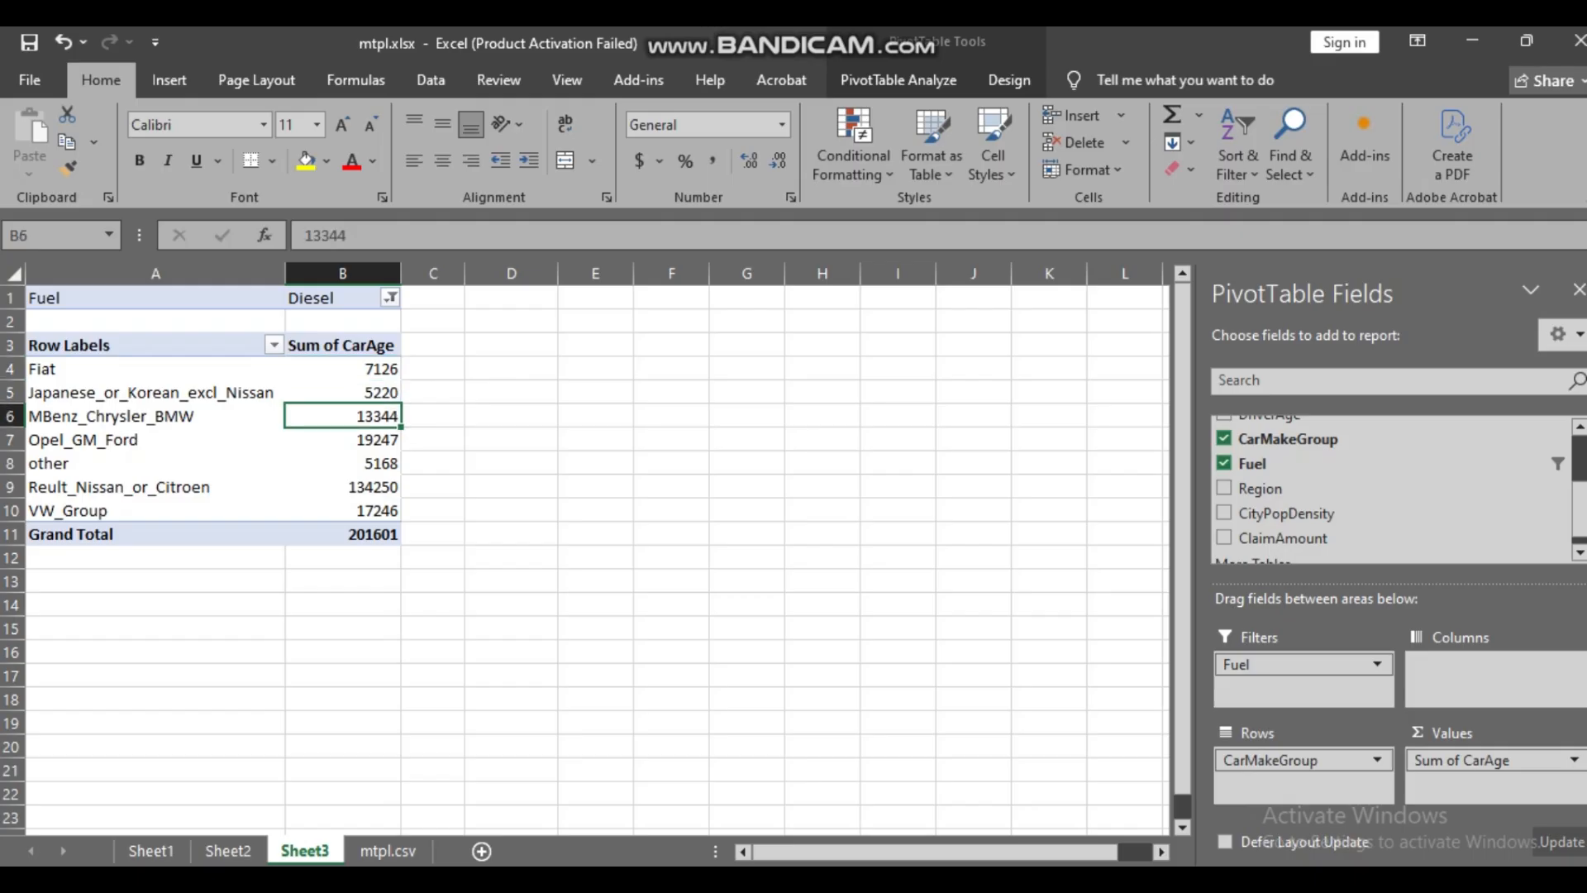
left_click(343, 463)
left_click(343, 440)
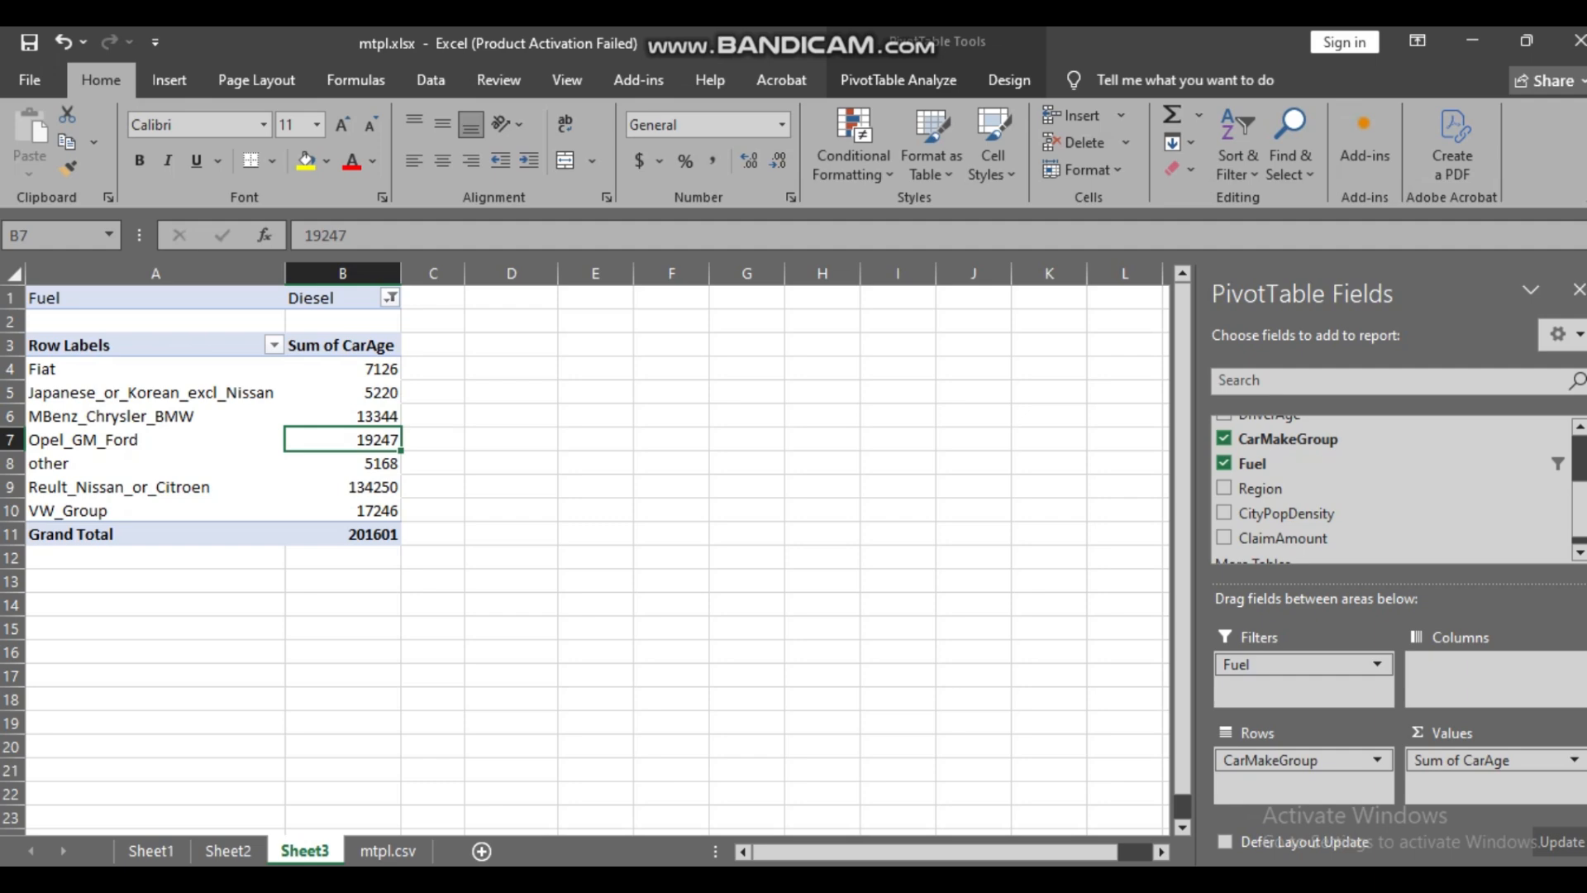
- Switch the Fuel filter to Regular and go through the CarAge sums of the car make groups down to the grand total
left_click(389, 297)
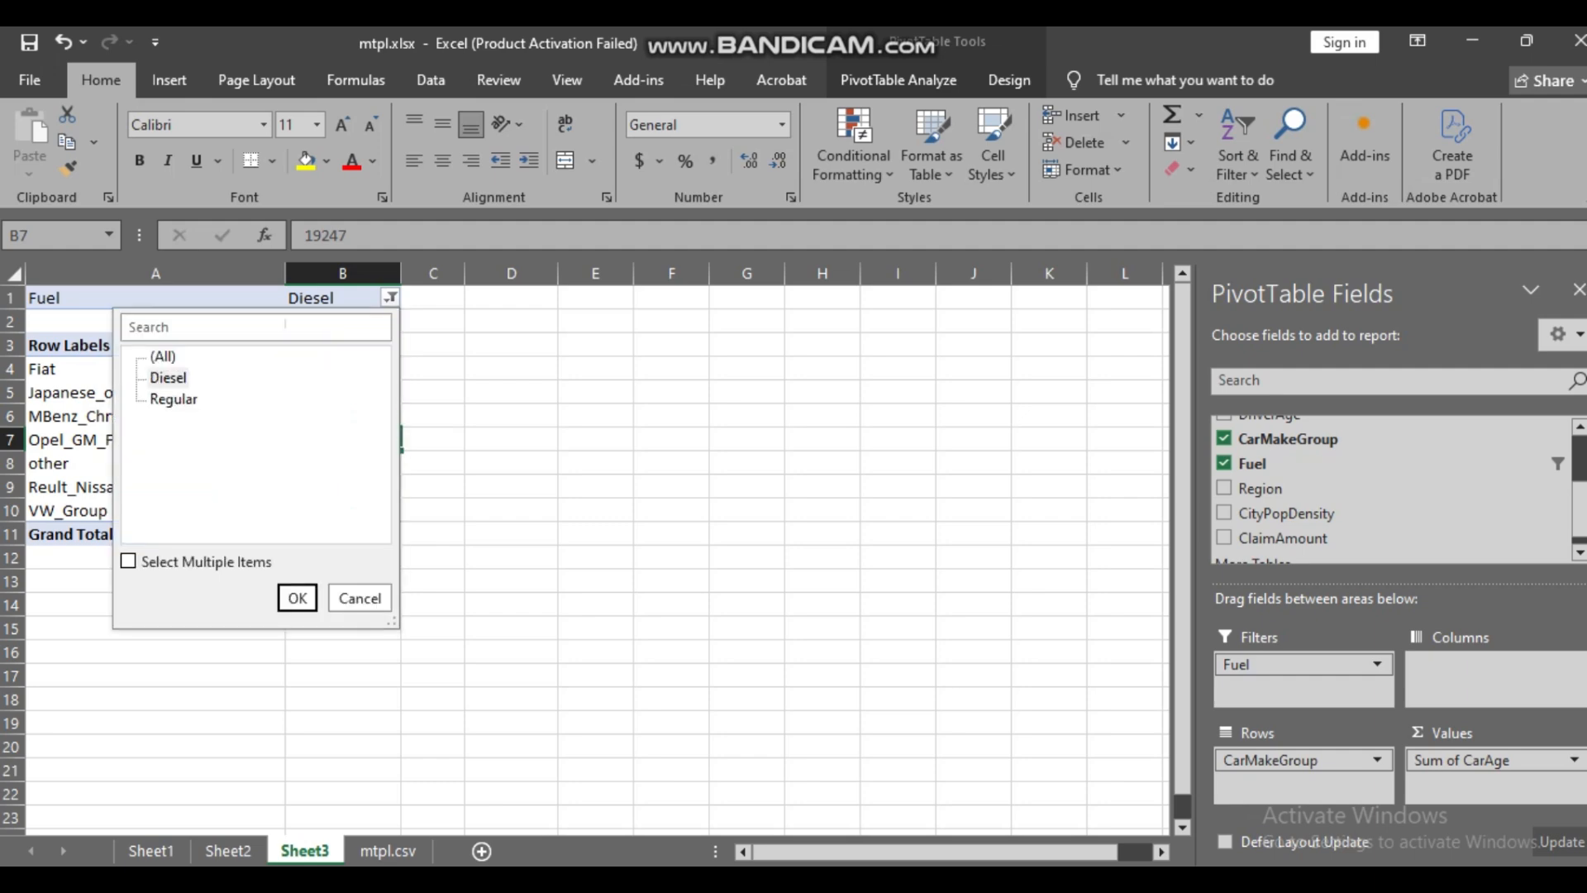
left_click(174, 399)
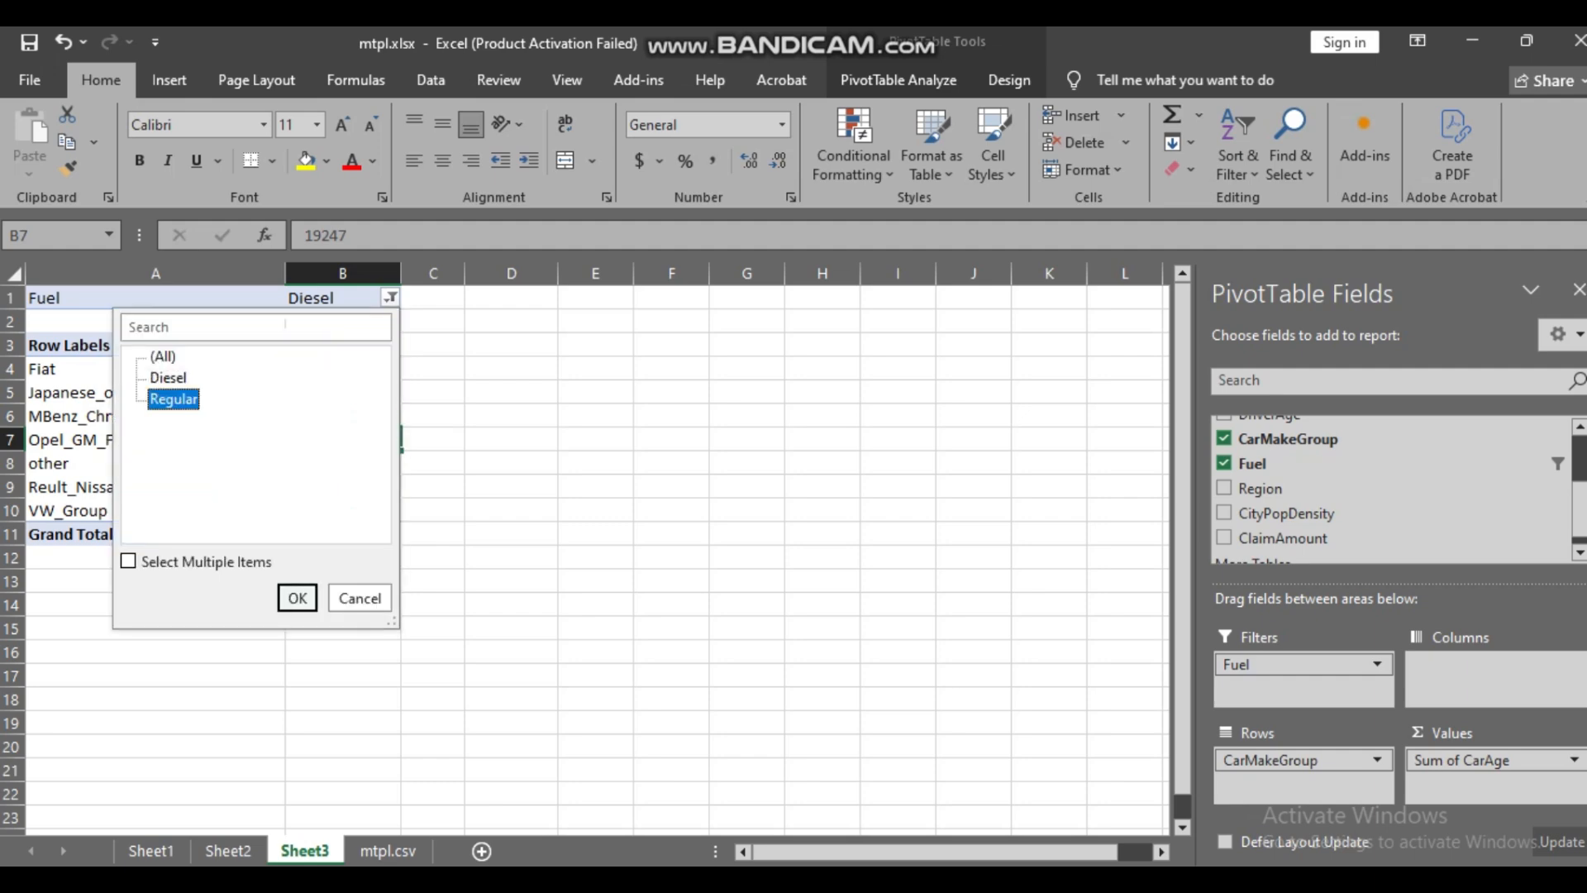
left_click(296, 598)
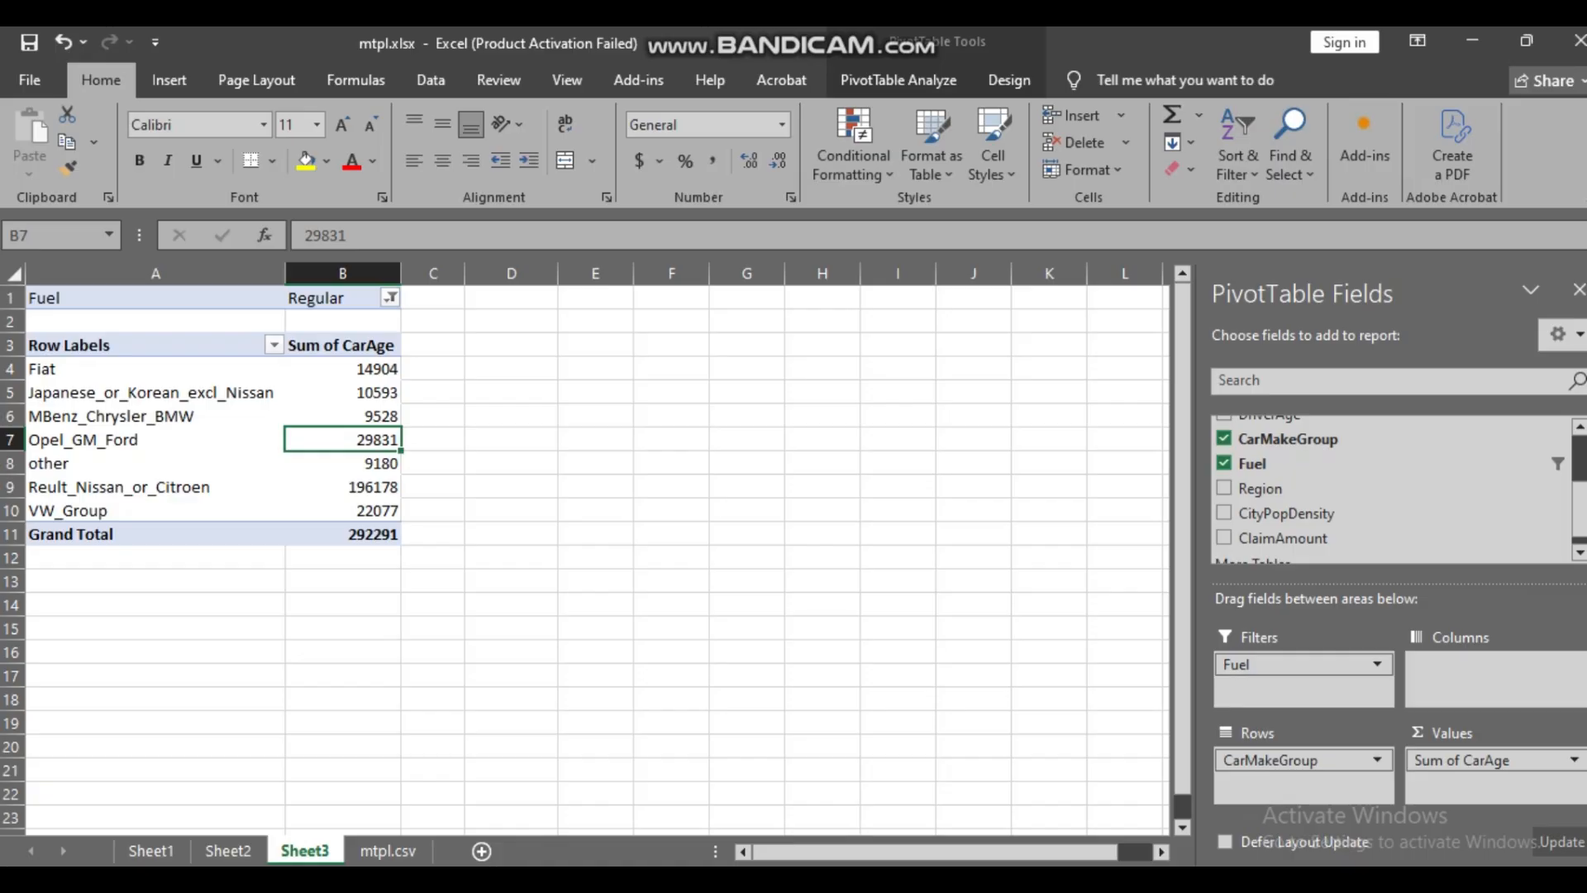
left_click(343, 393)
key("Down")
key("Down")
key("Down")
key("Down")
key("Down")
key("Down")
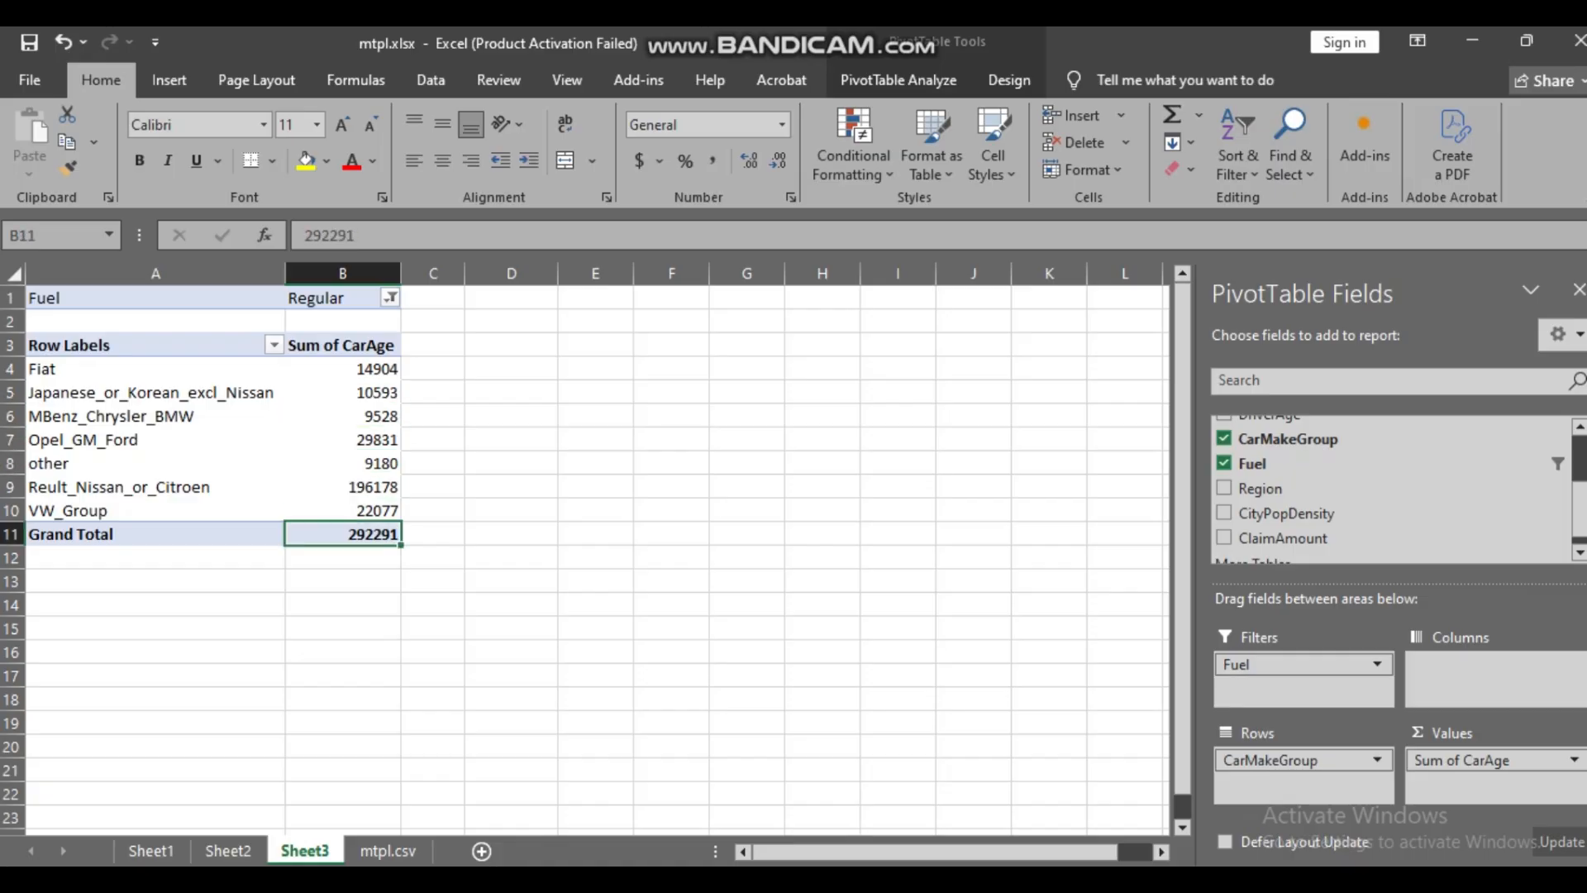
key("Up")
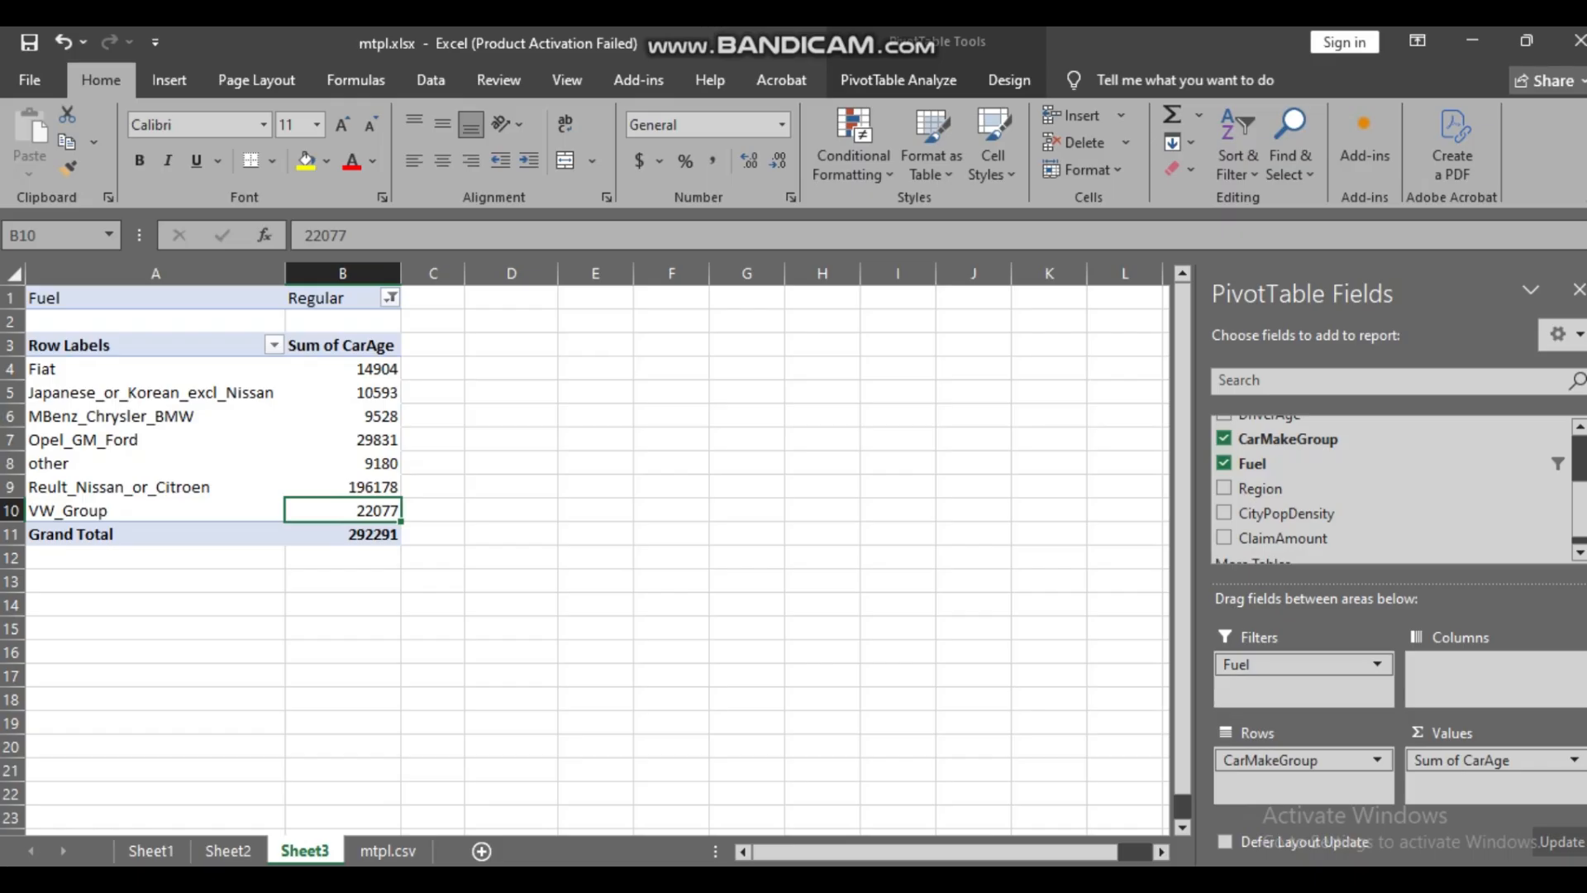
- Move the Fuel field from the filters to the columns and on to the rows, and finally remove it from the PivotTable
left_click(1303, 664)
left_click(1303, 665)
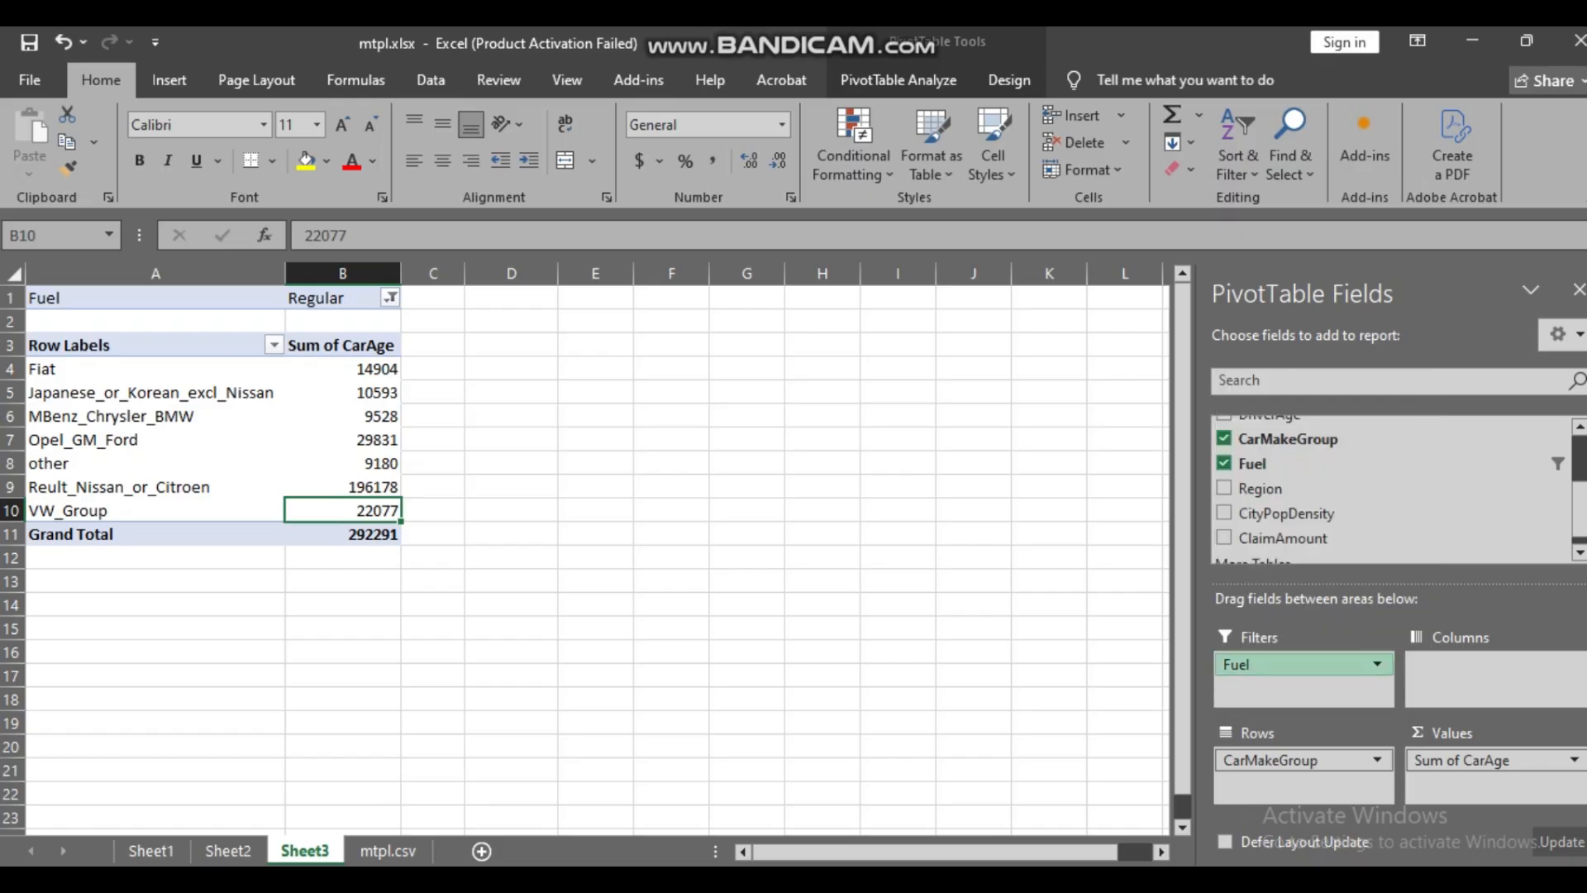
left_click_drag(1303, 665, 1480, 665)
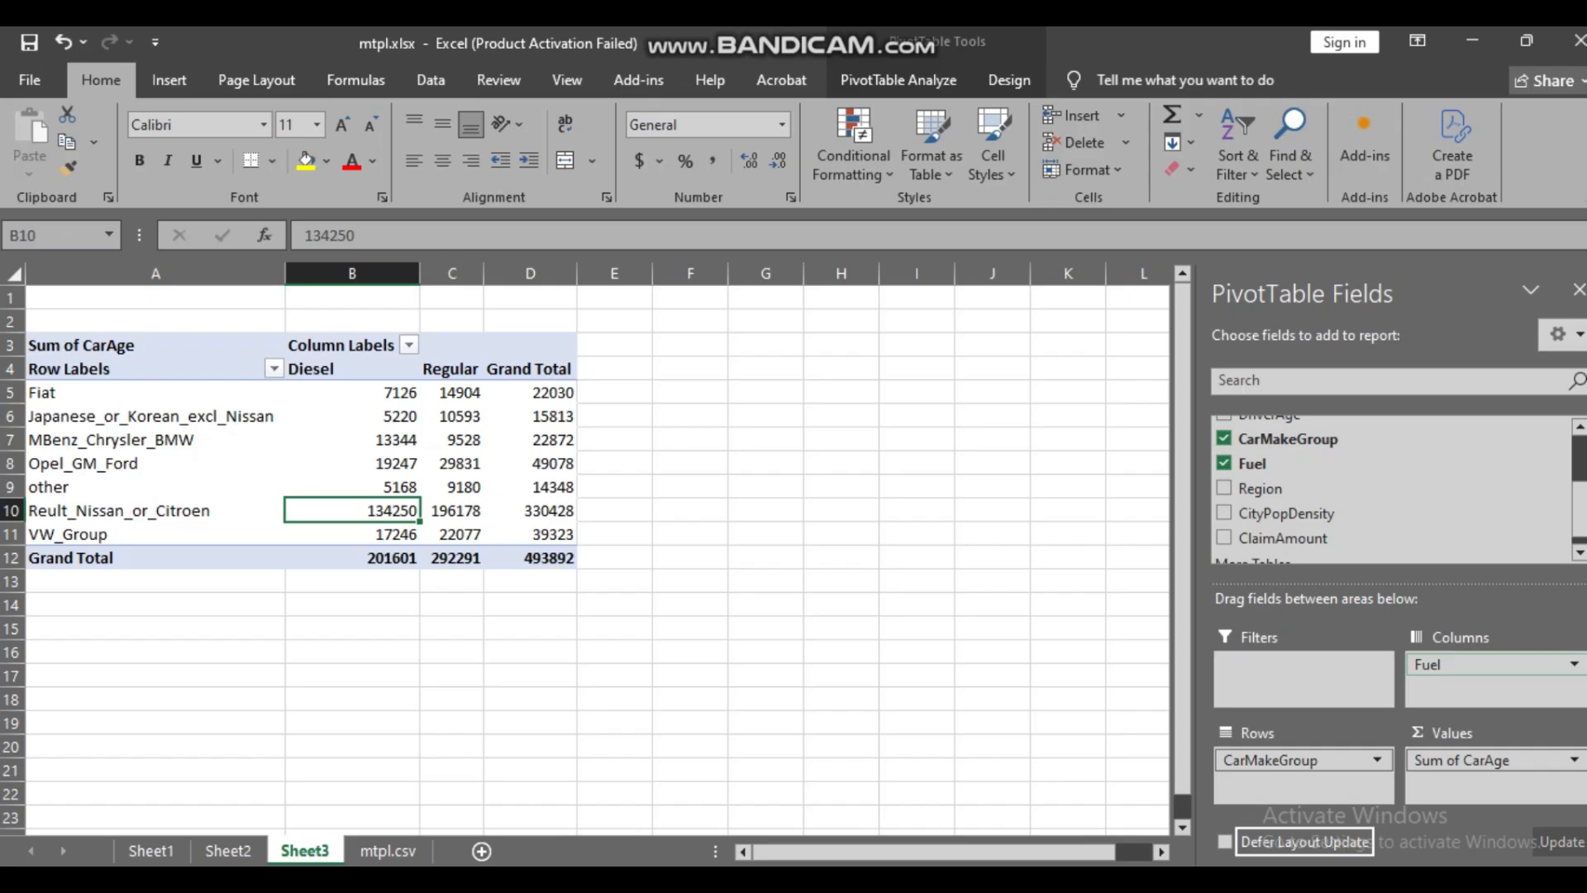
left_click_drag(1480, 665, 1303, 785)
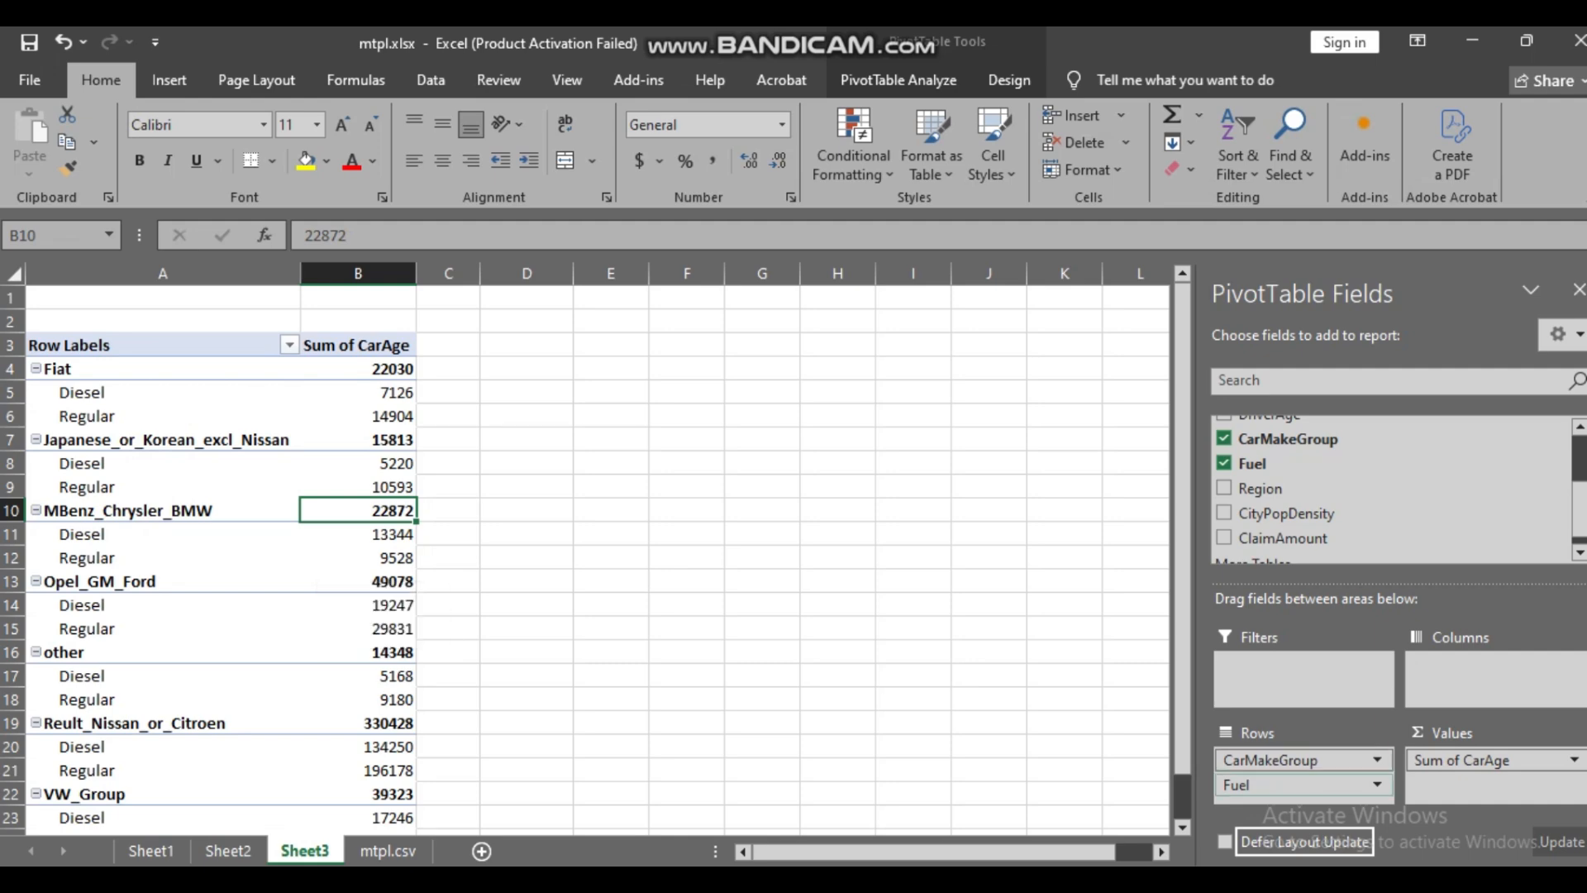
left_click_drag(1290, 785, 926, 628)
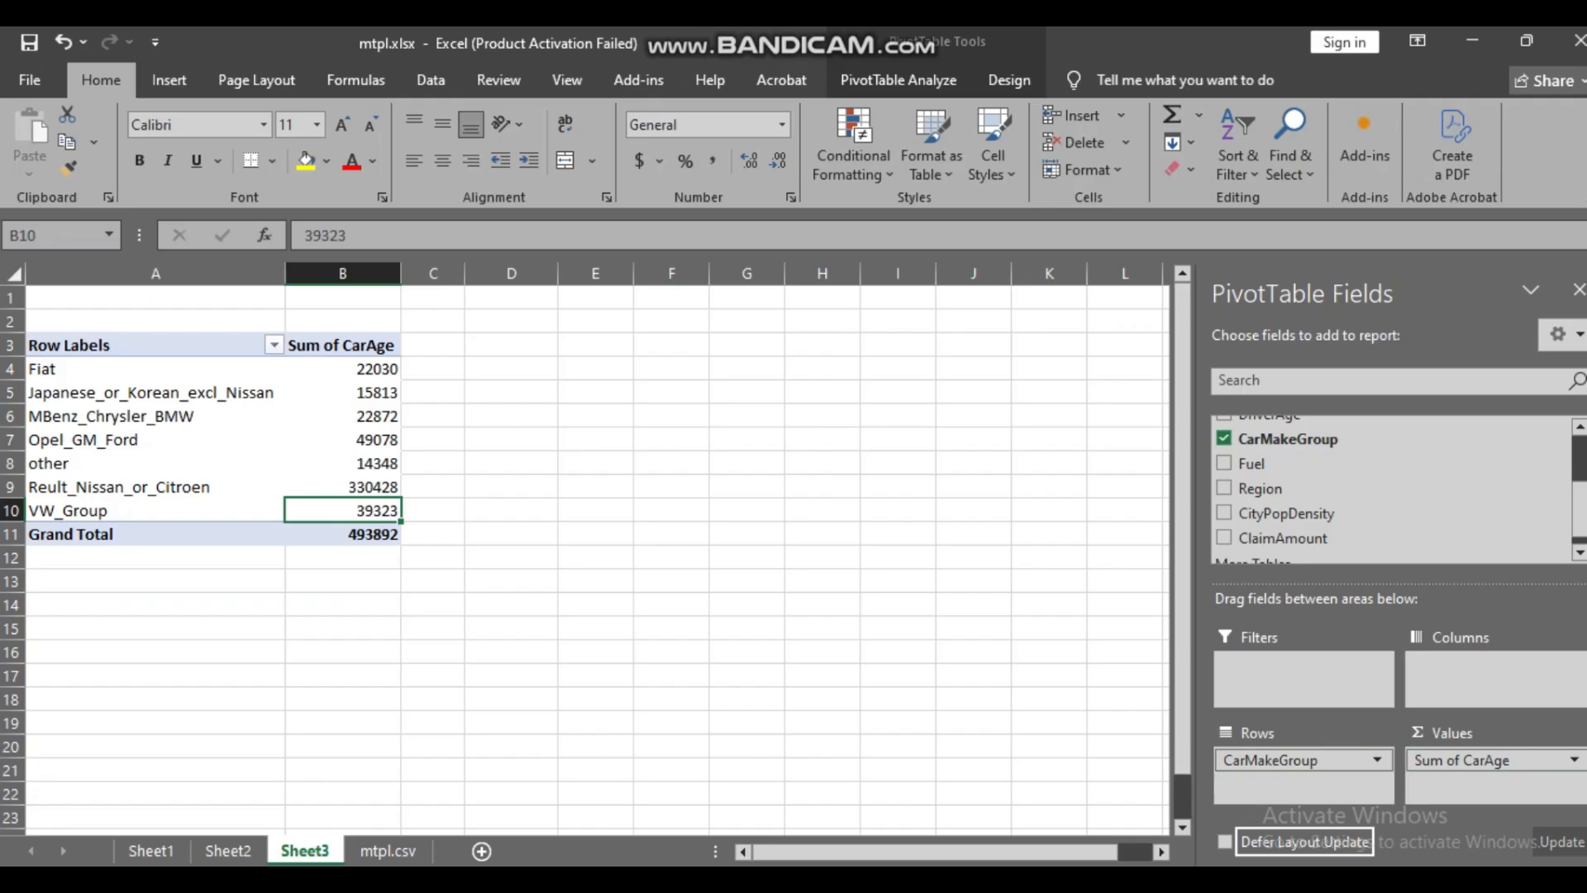
- Add the CarAge field a second time to the PivotTable's values
left_click(342, 369)
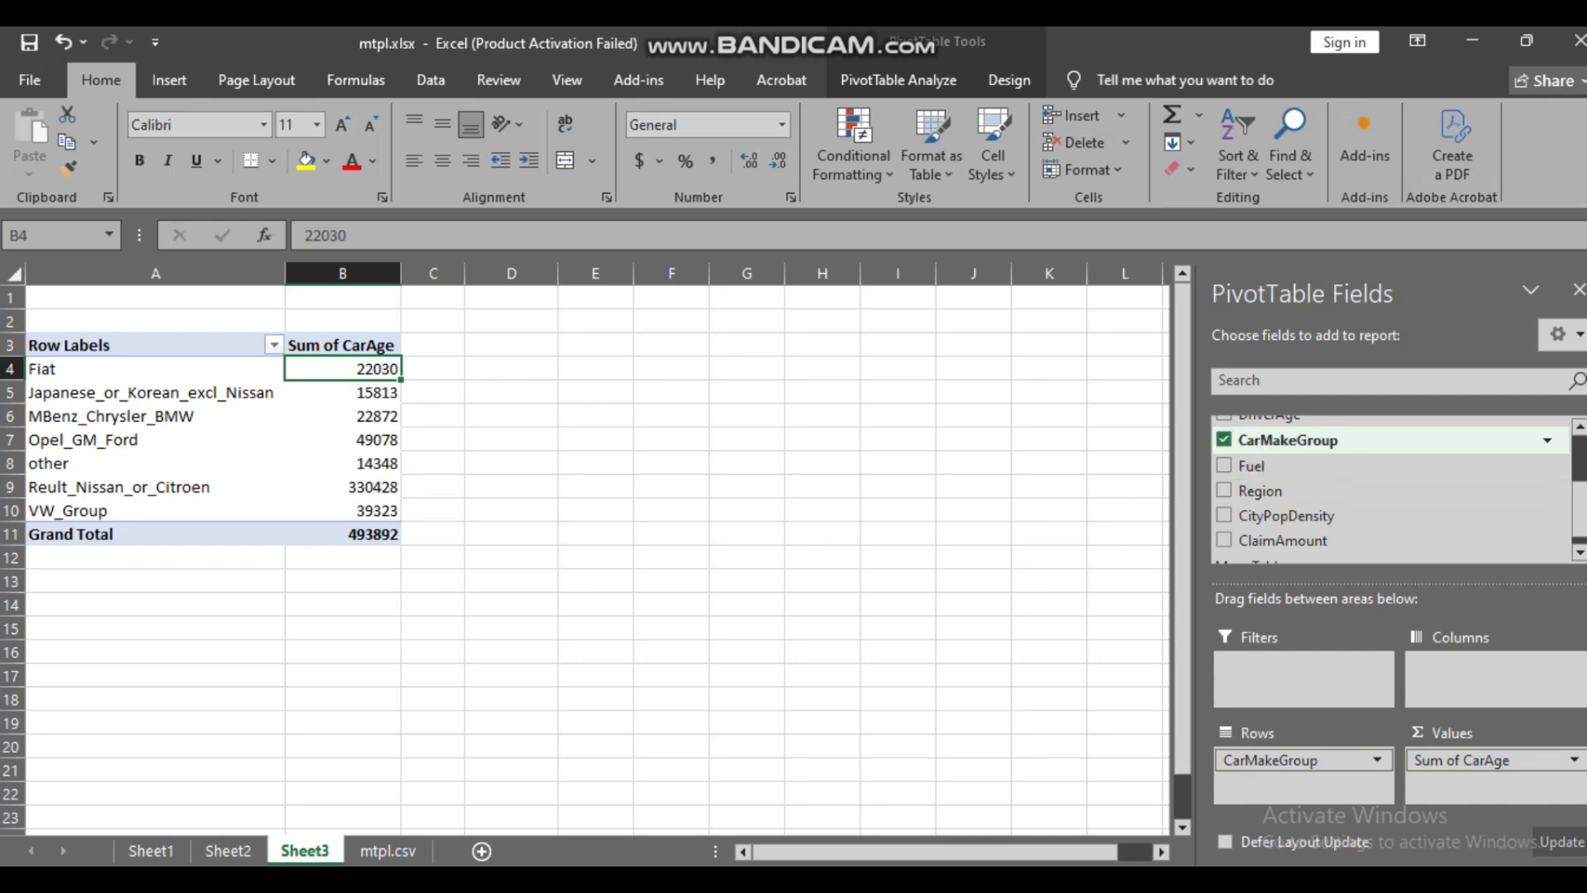
scroll(1389, 496, "up", 3)
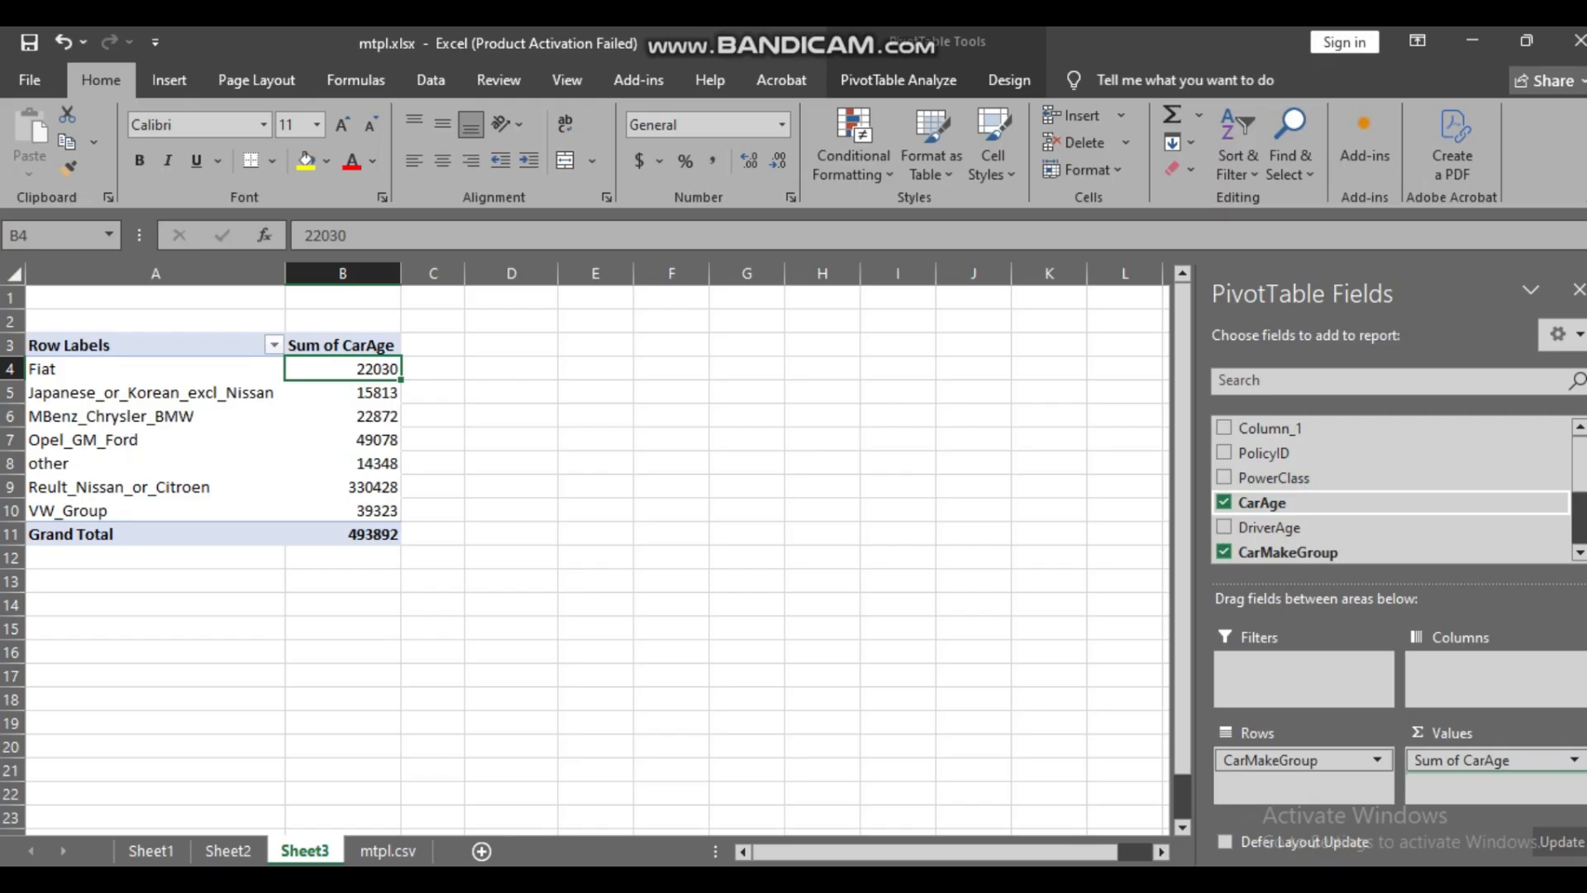
left_click_drag(1263, 503, 1480, 783)
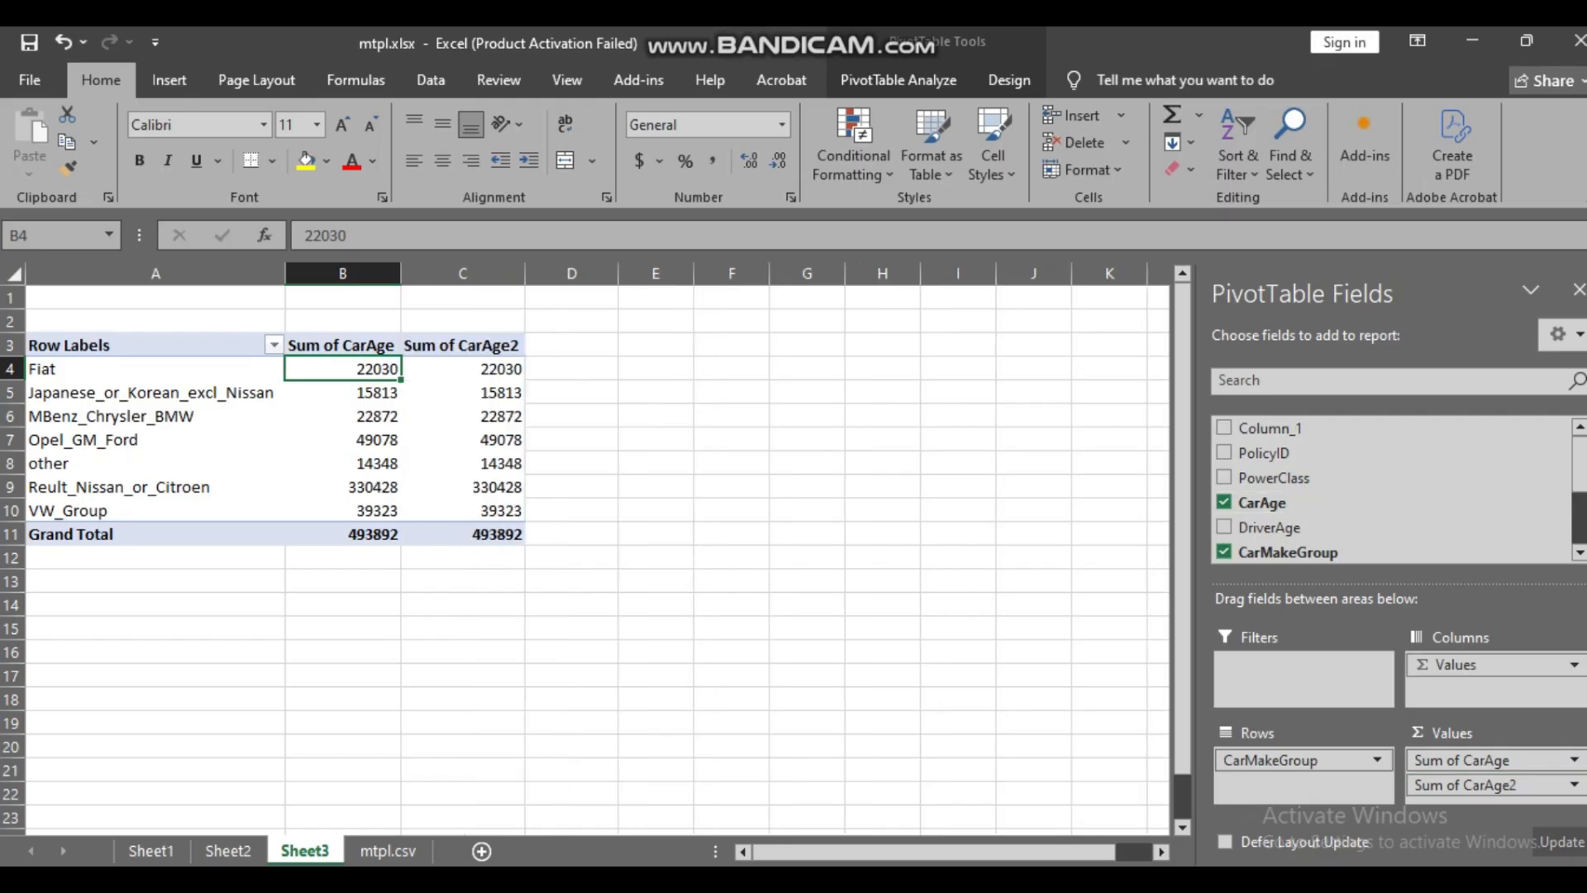
- Show the values of the second CarAge column, Sum of CarAge2, as % of Column Total
left_click(463, 346)
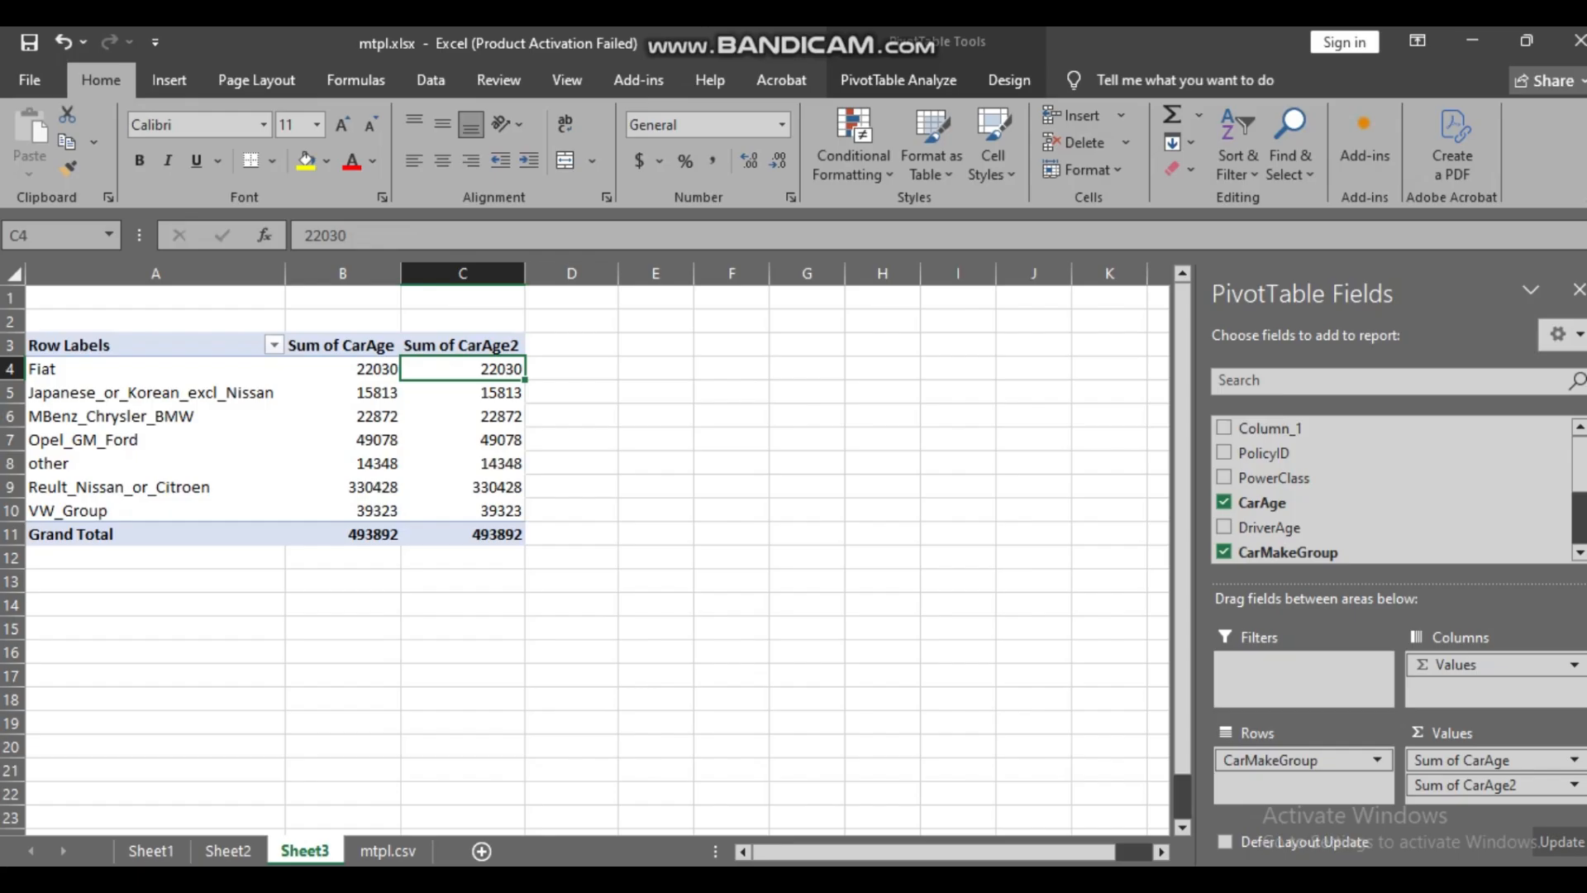
right_click(506, 368)
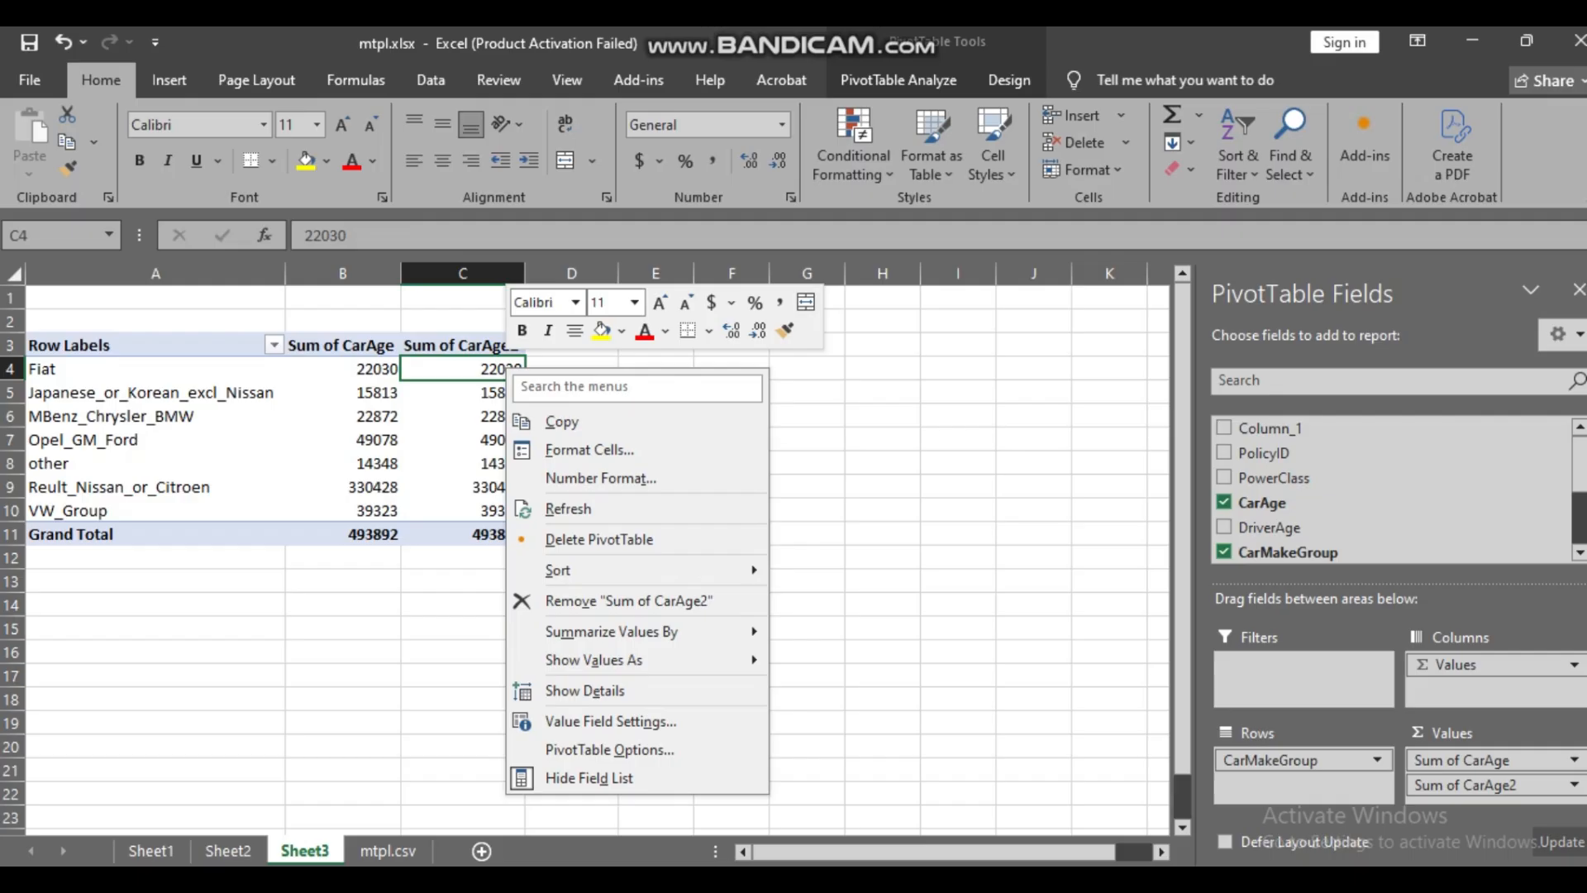
mouse_move(608, 660)
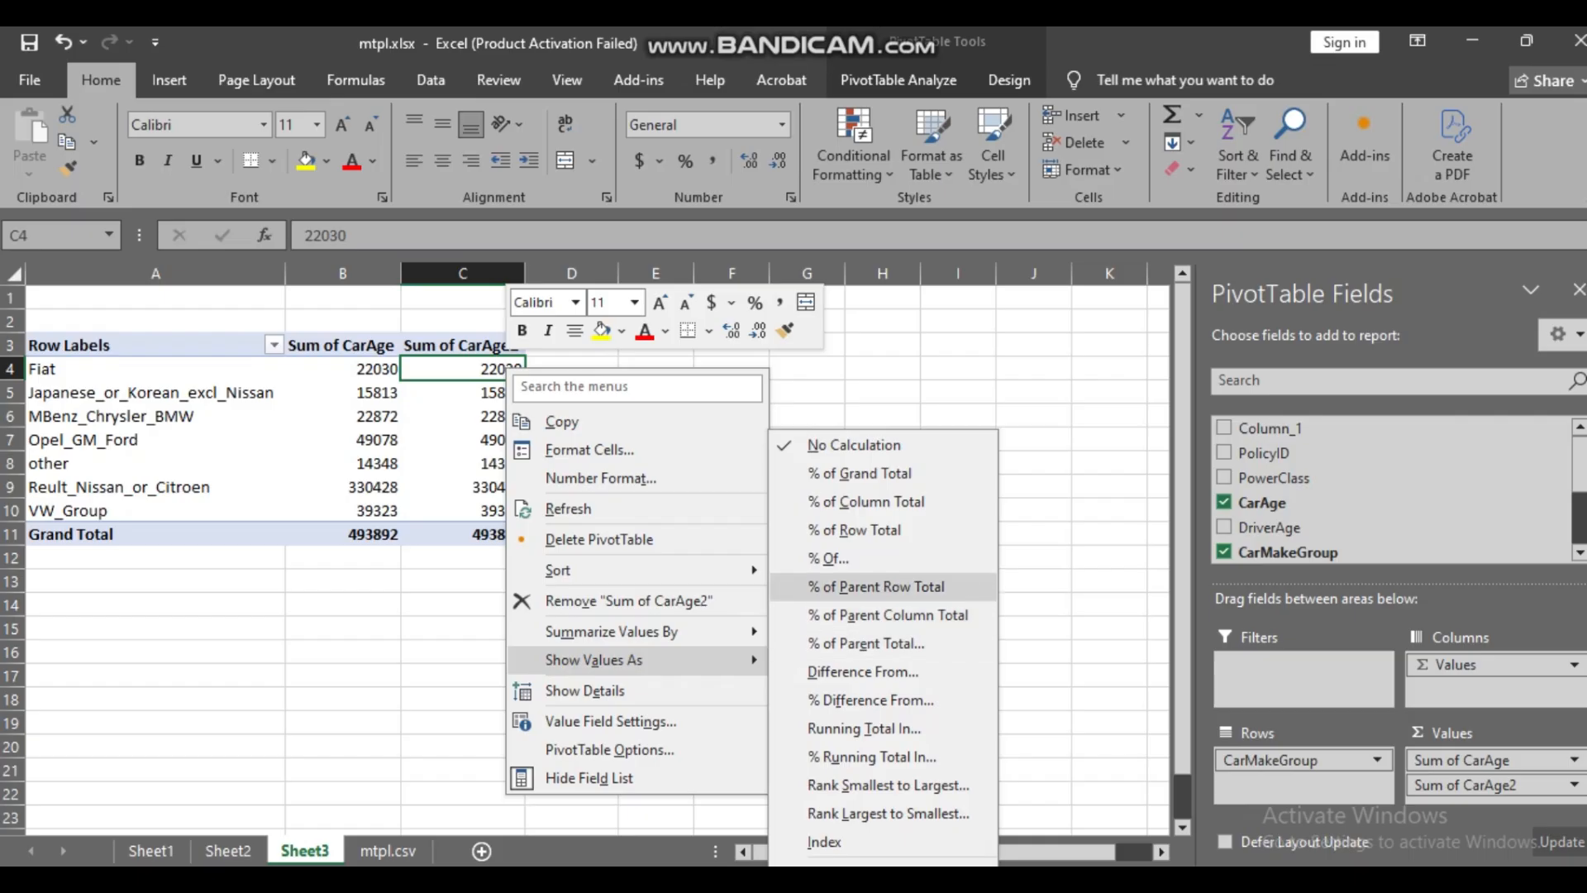
left_click(868, 501)
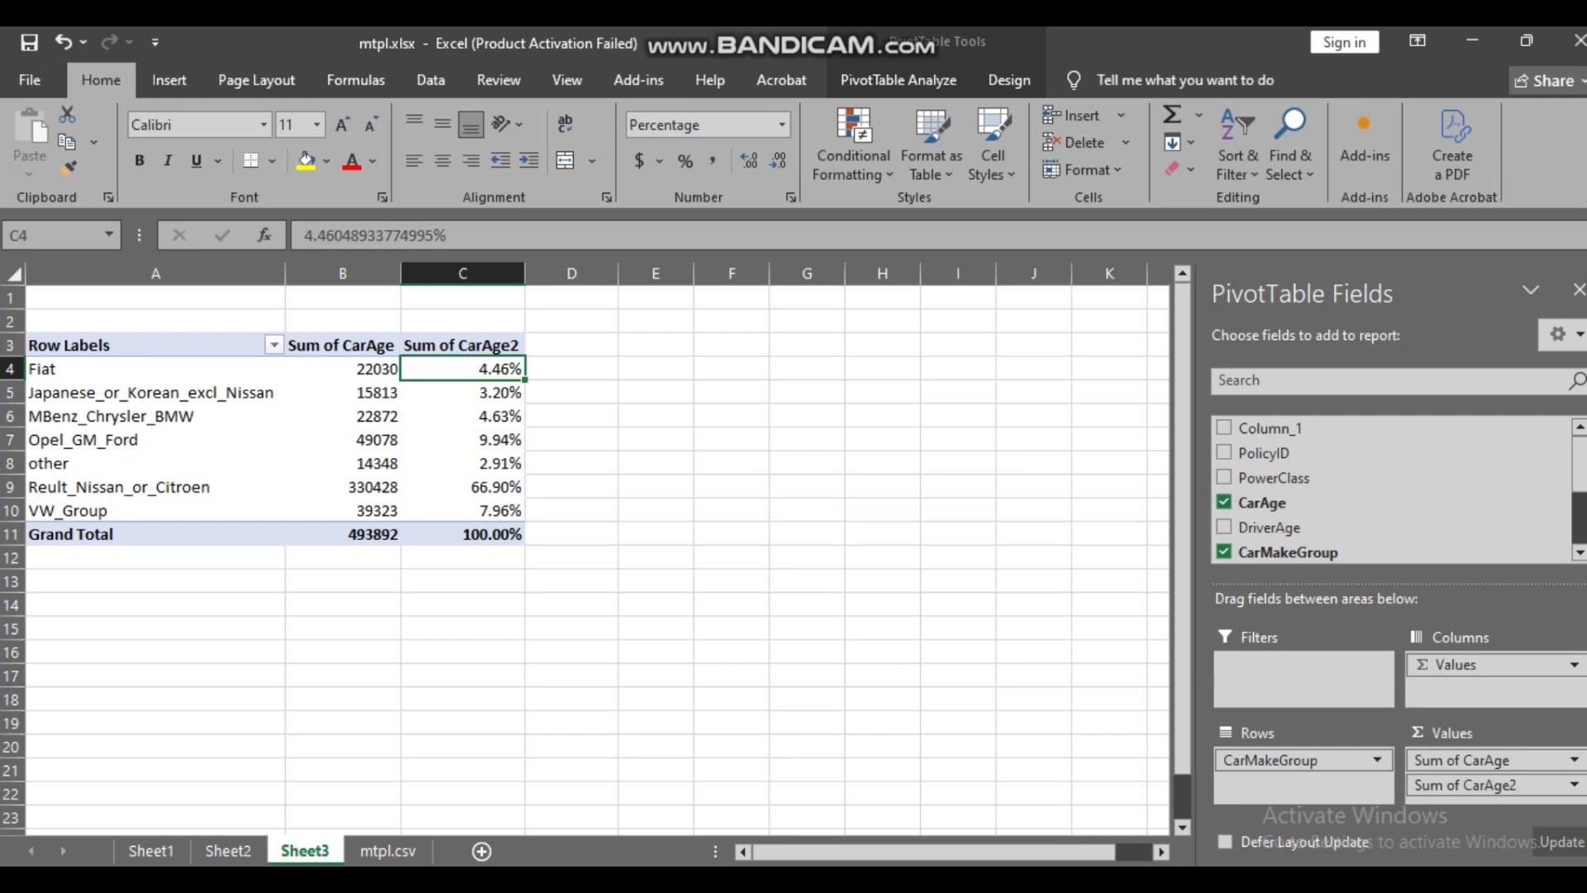
right_click(493, 370)
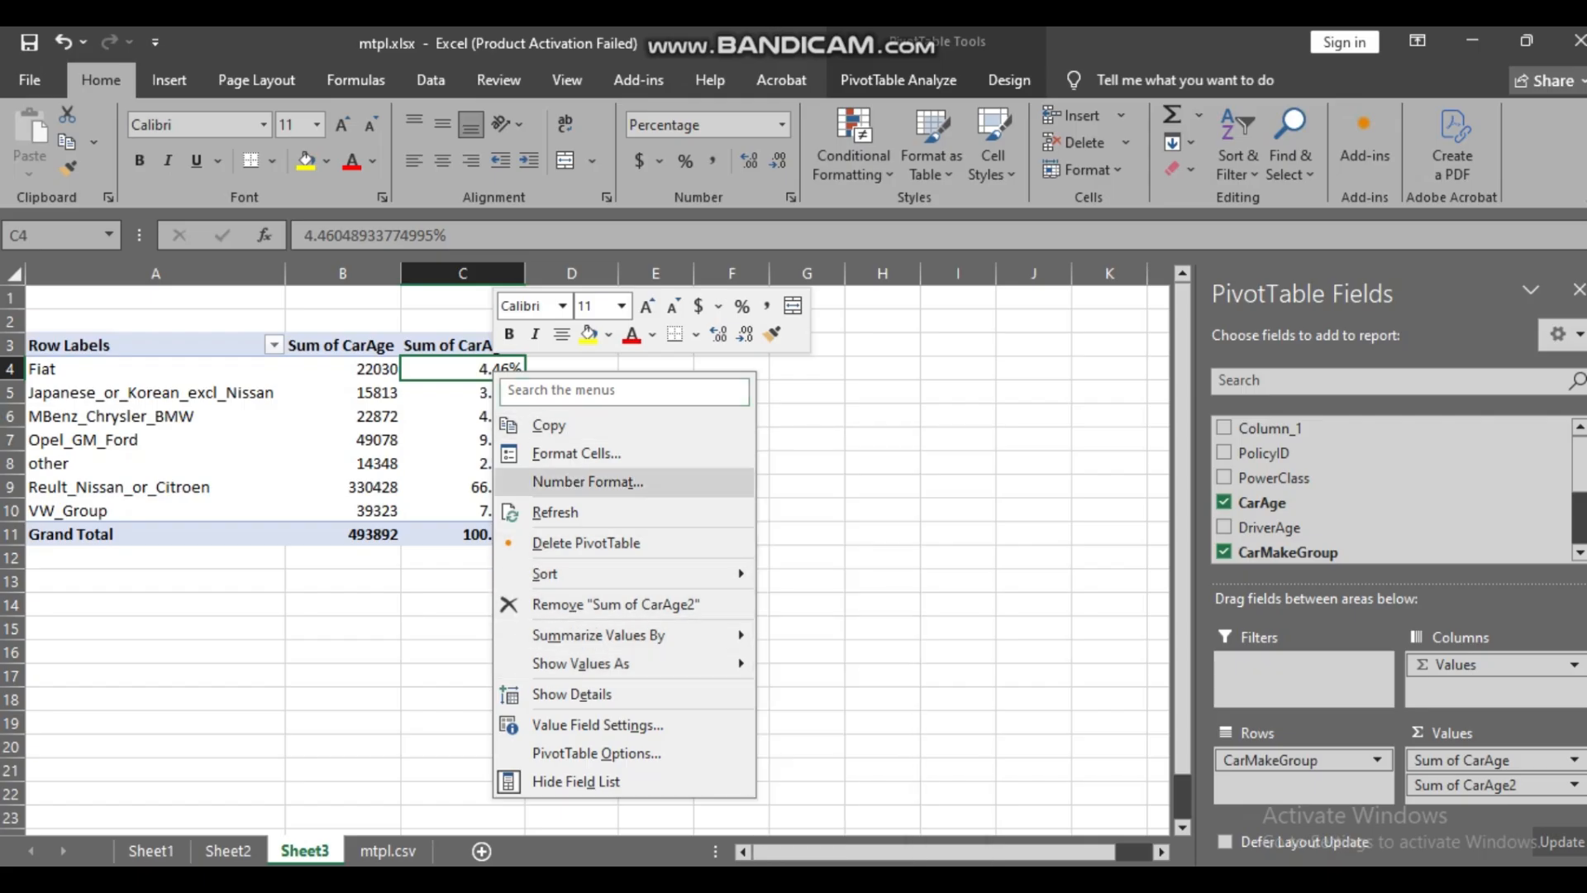
key("Escape")
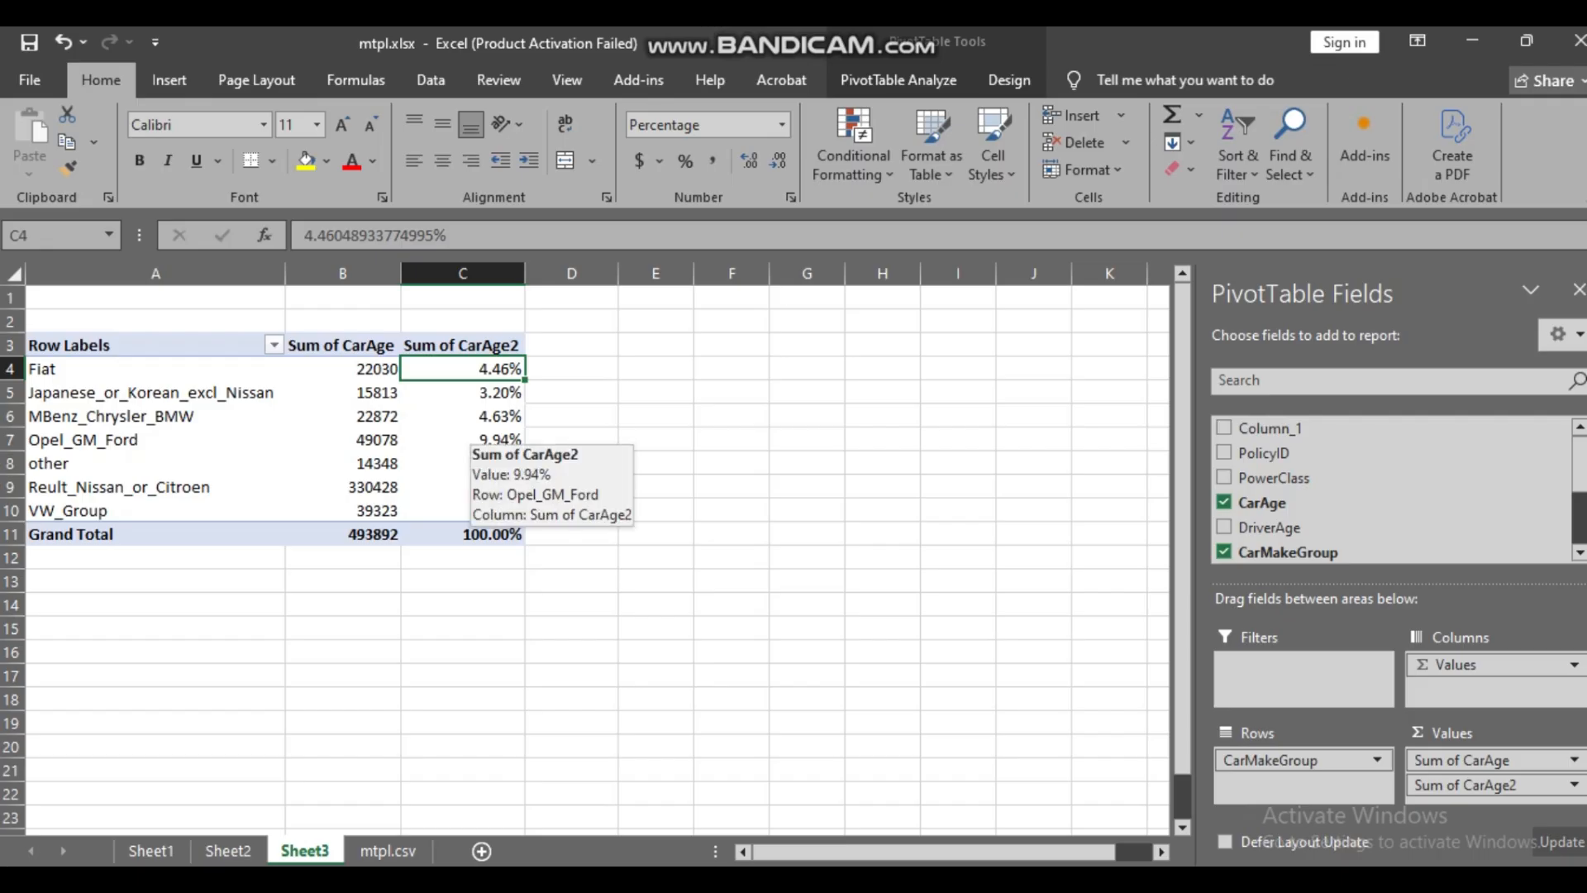
right_click(468, 397)
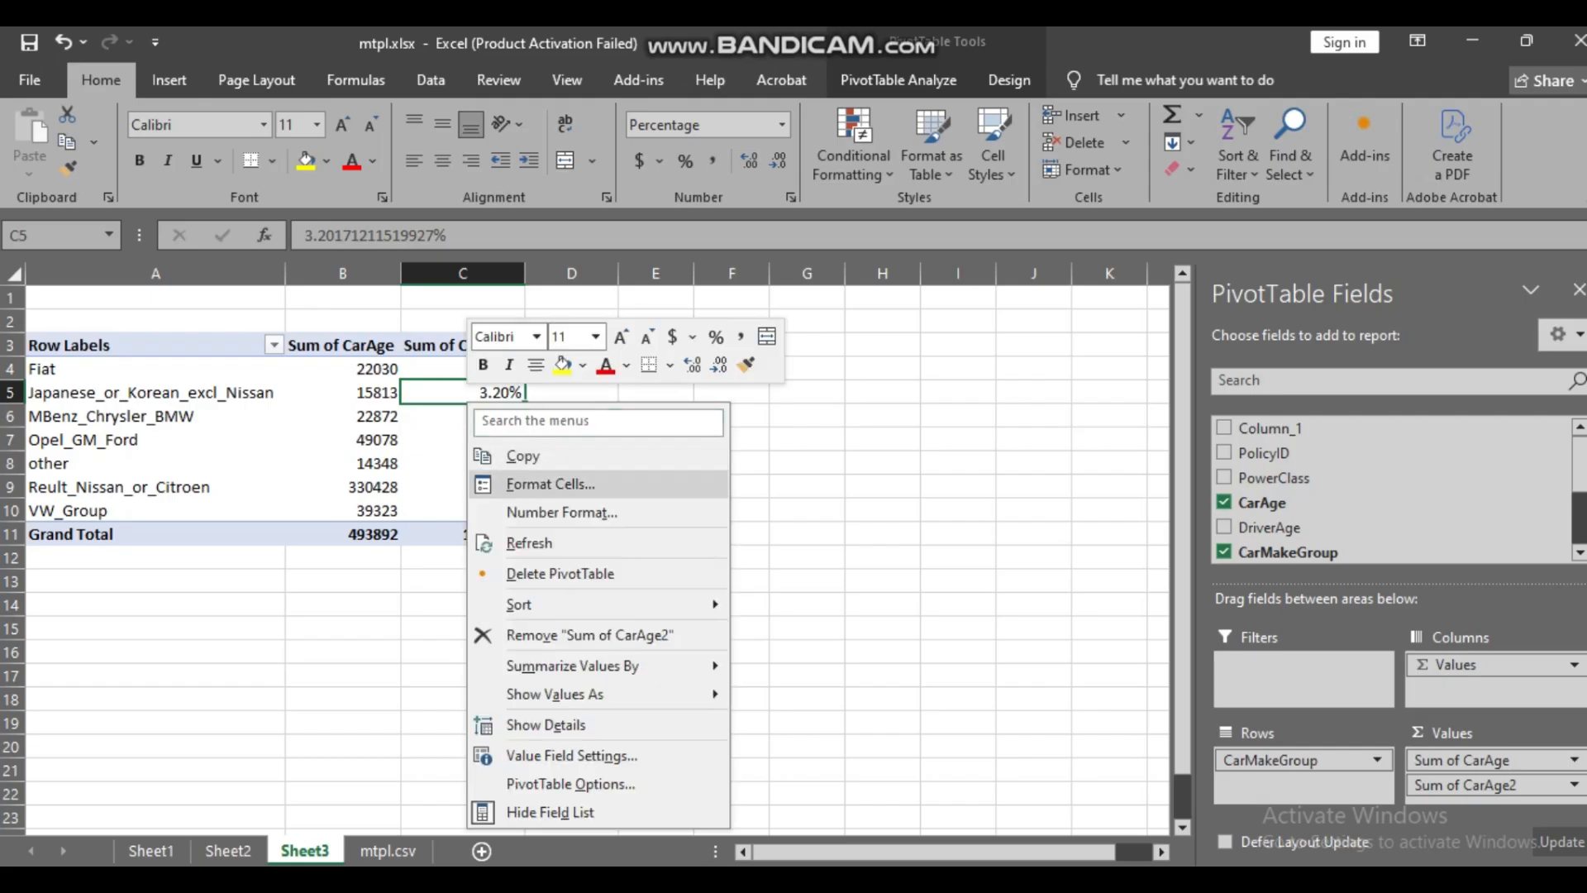
key("Escape")
left_click(358, 393)
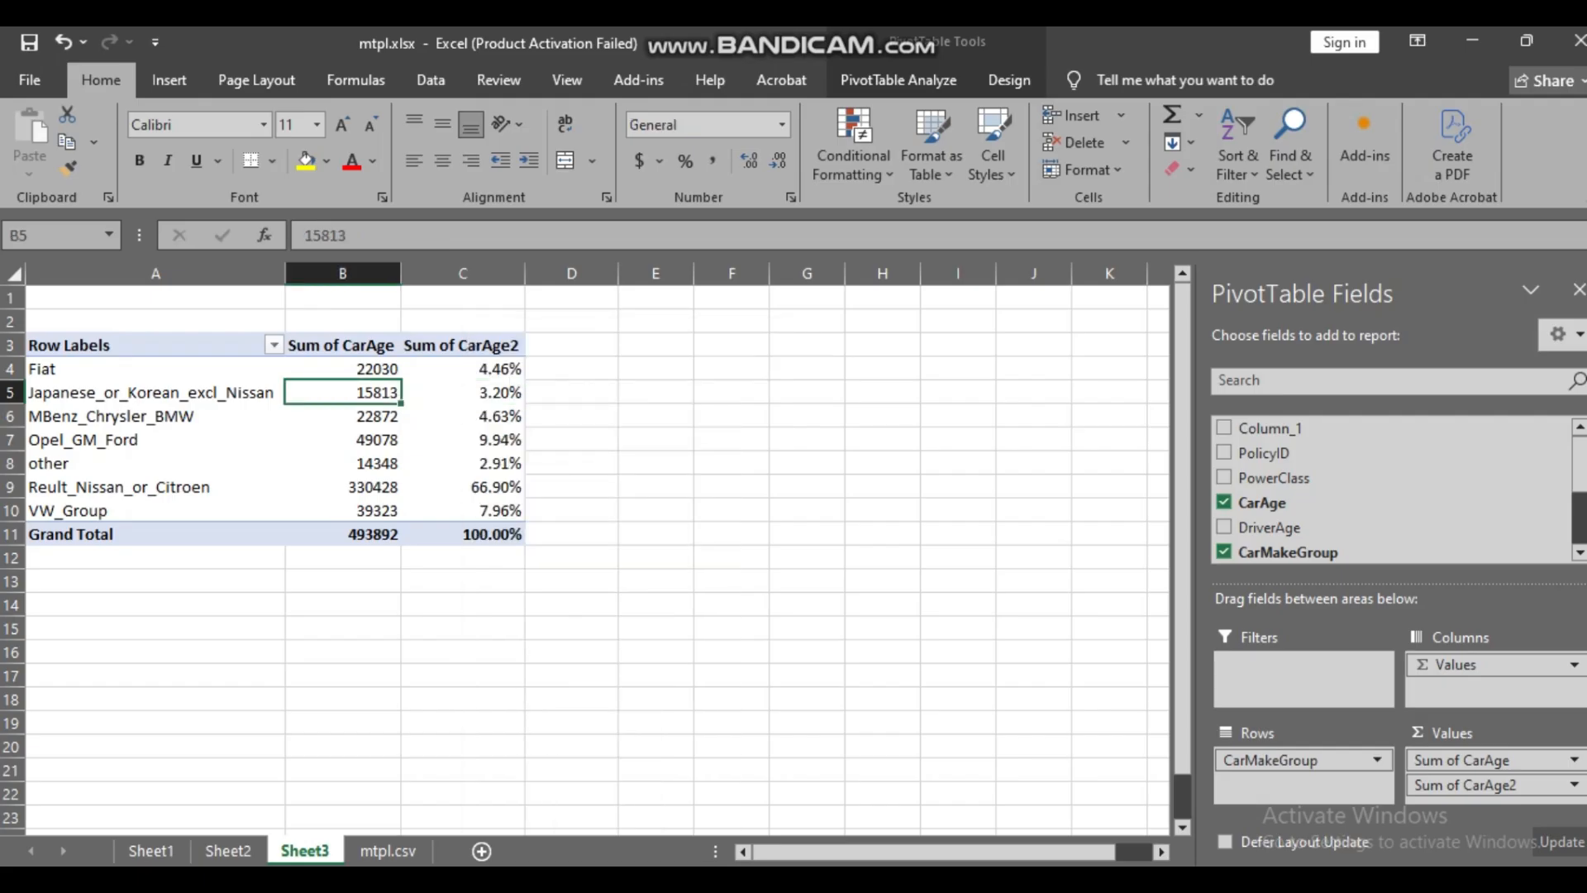
right_click(358, 394)
mouse_move(496, 597)
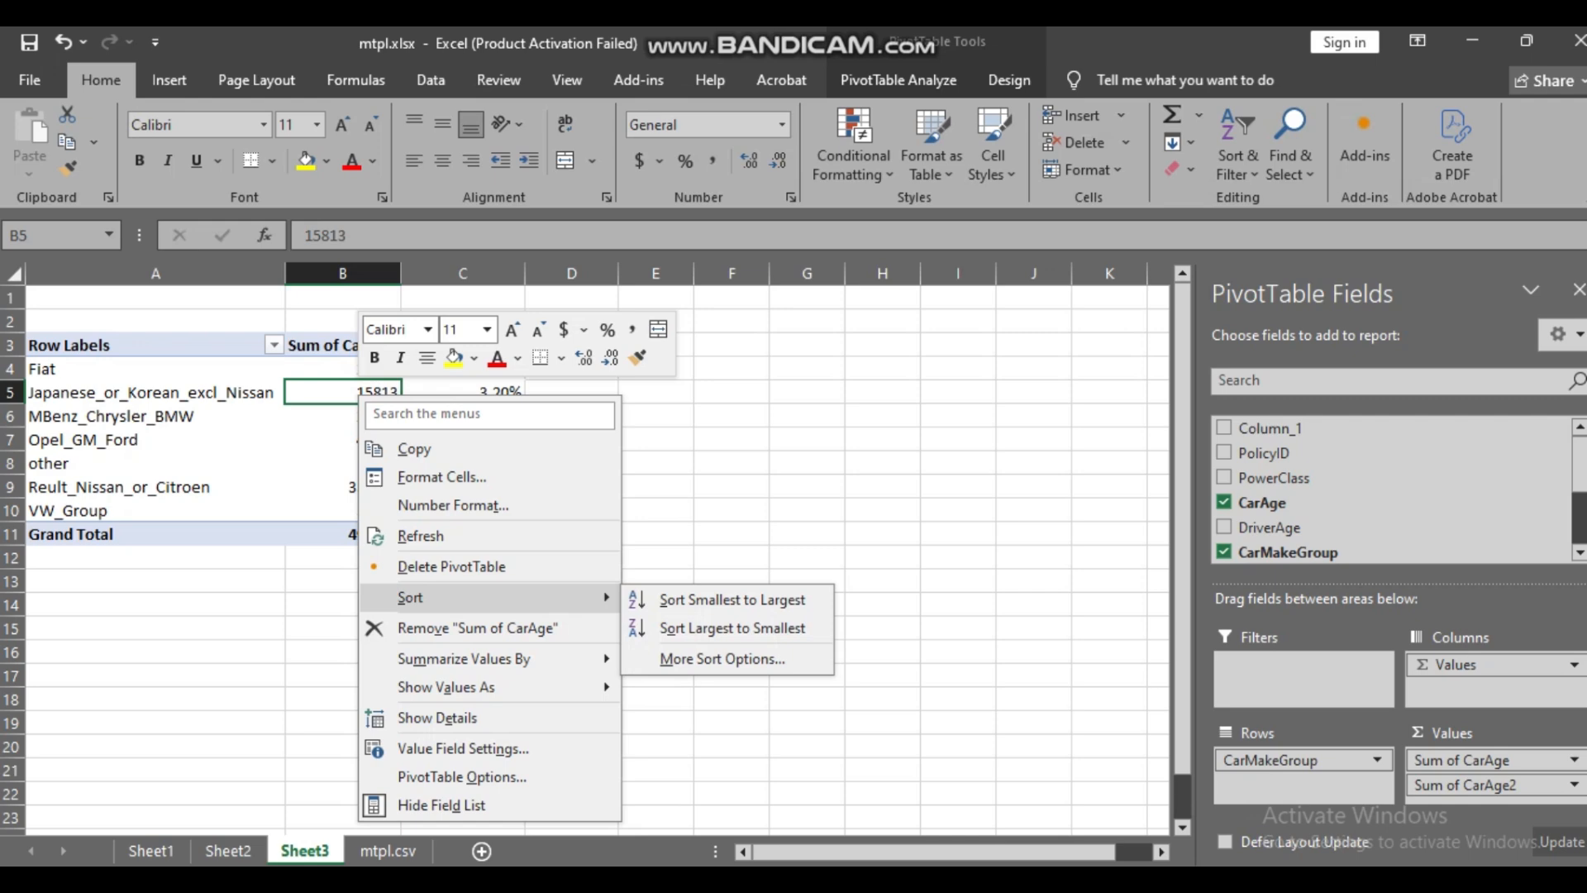
key("Escape")
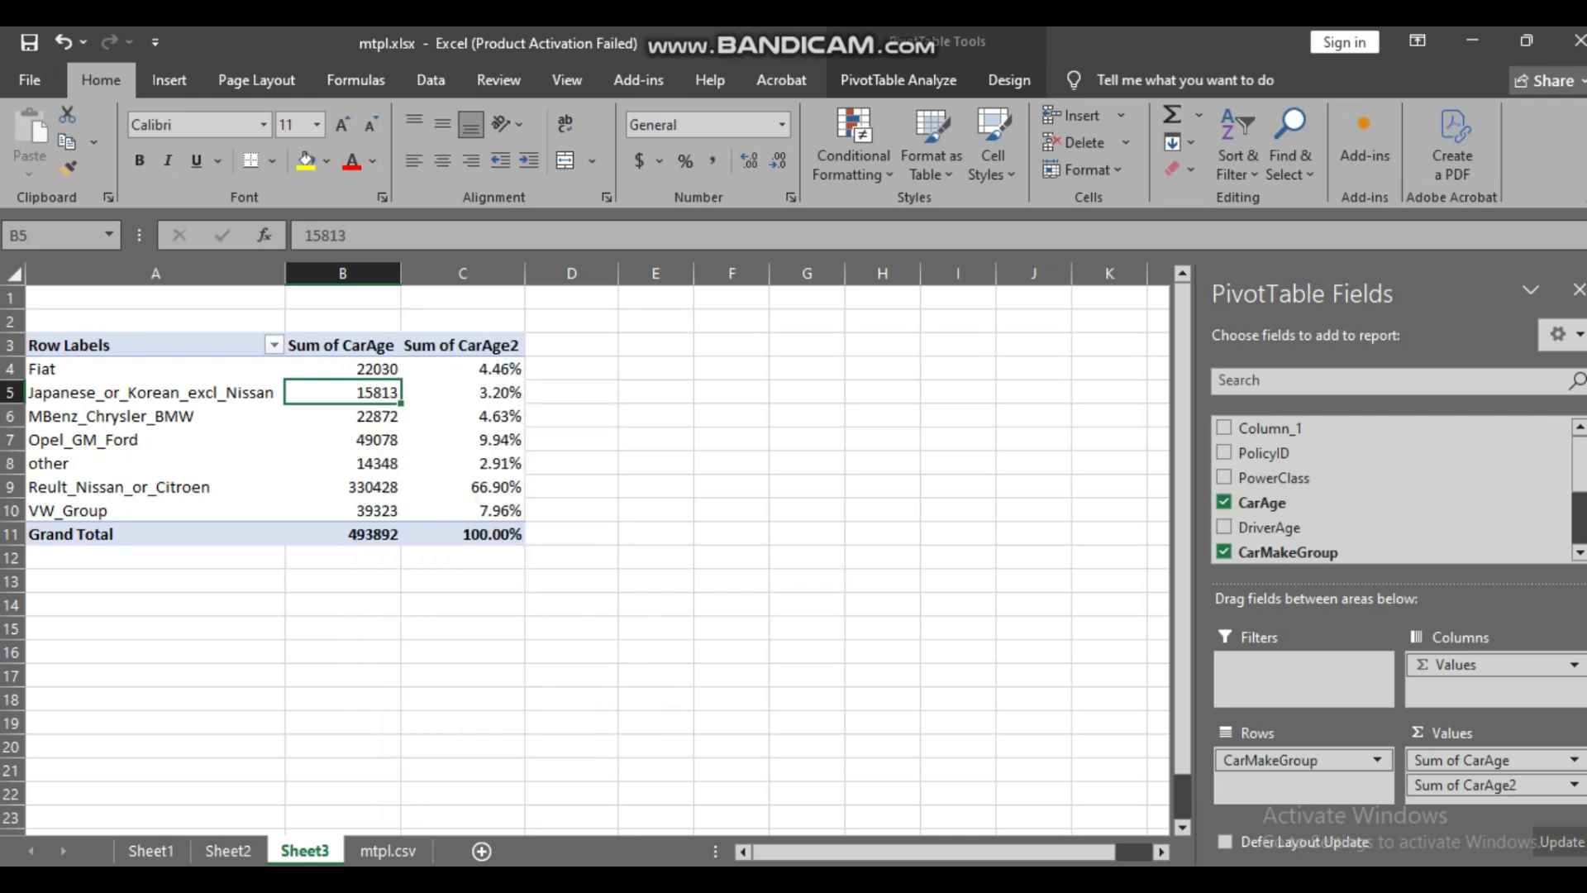
- Rename the Sum of CarAge2 column header to "% of car age in each car maker group"
left_click(430, 344)
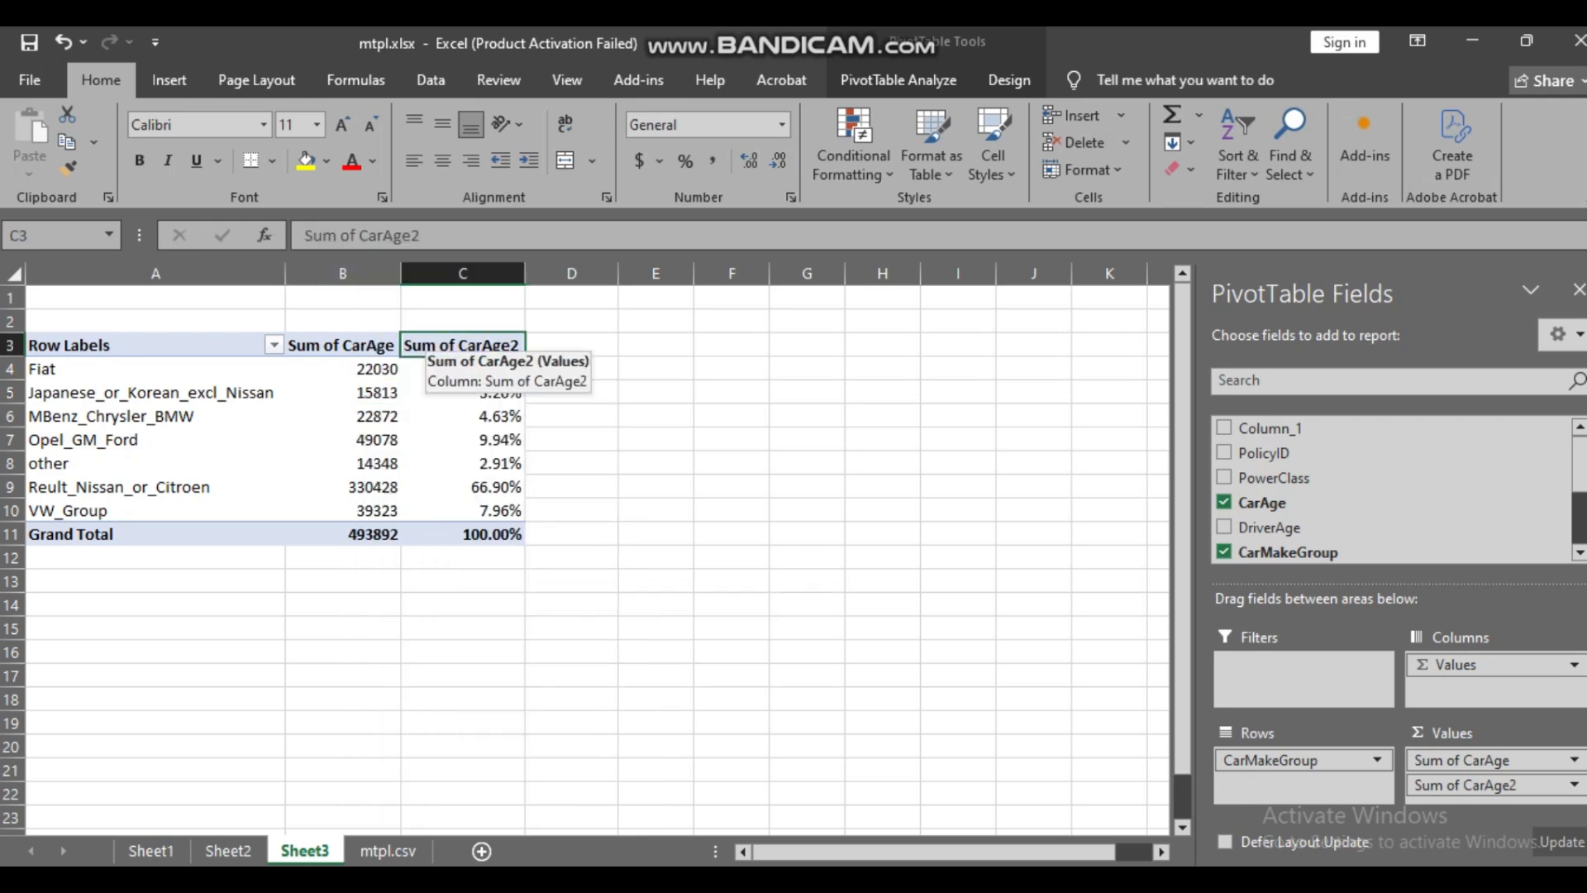
double_click(430, 344)
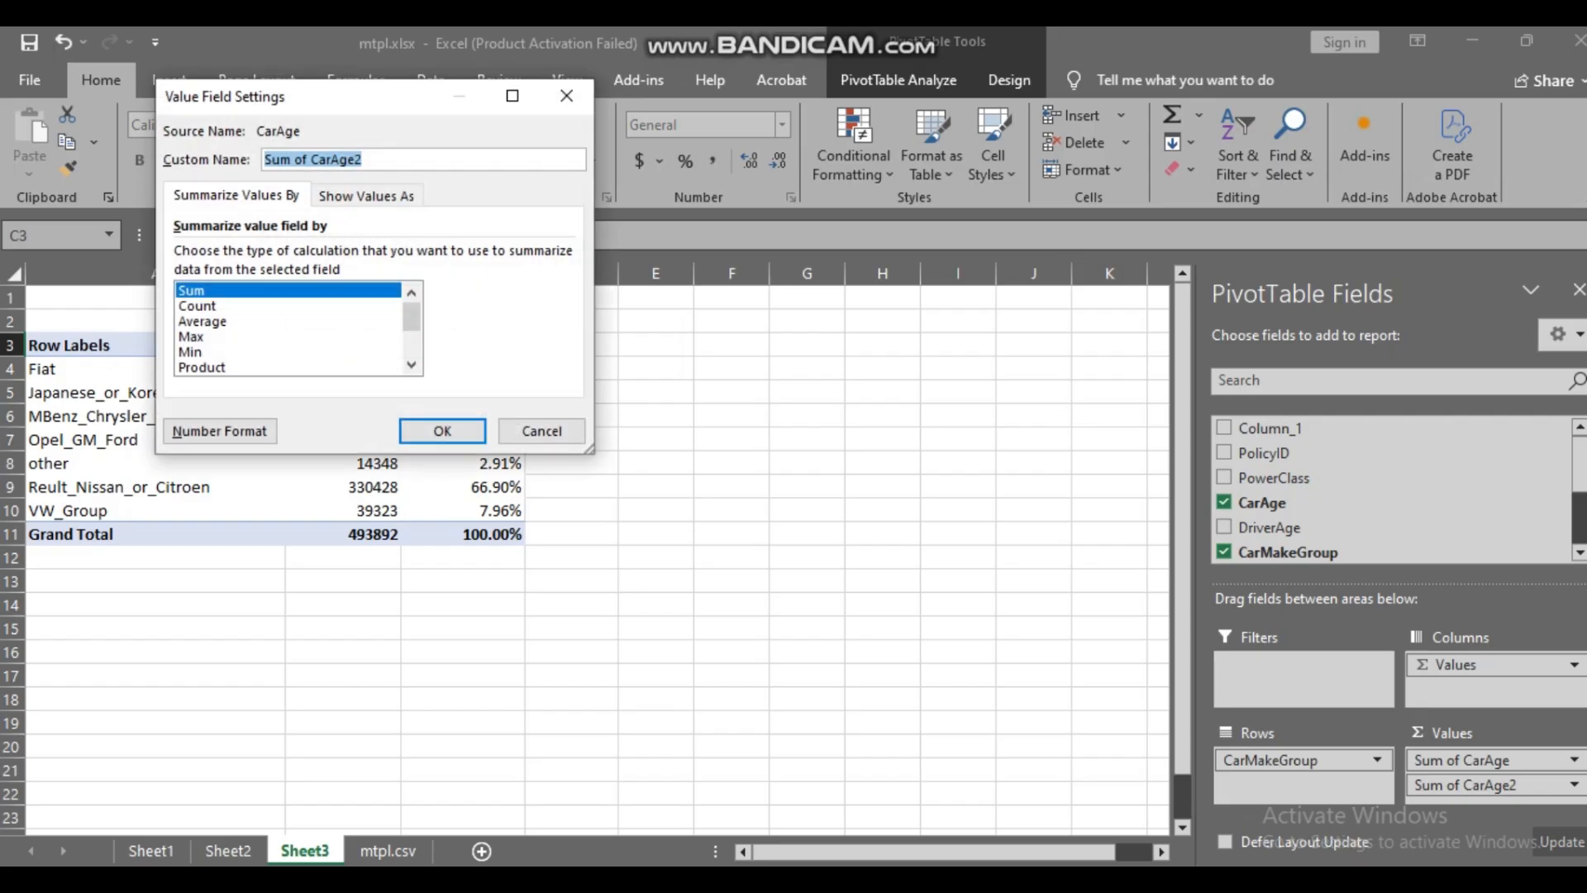
left_click(567, 97)
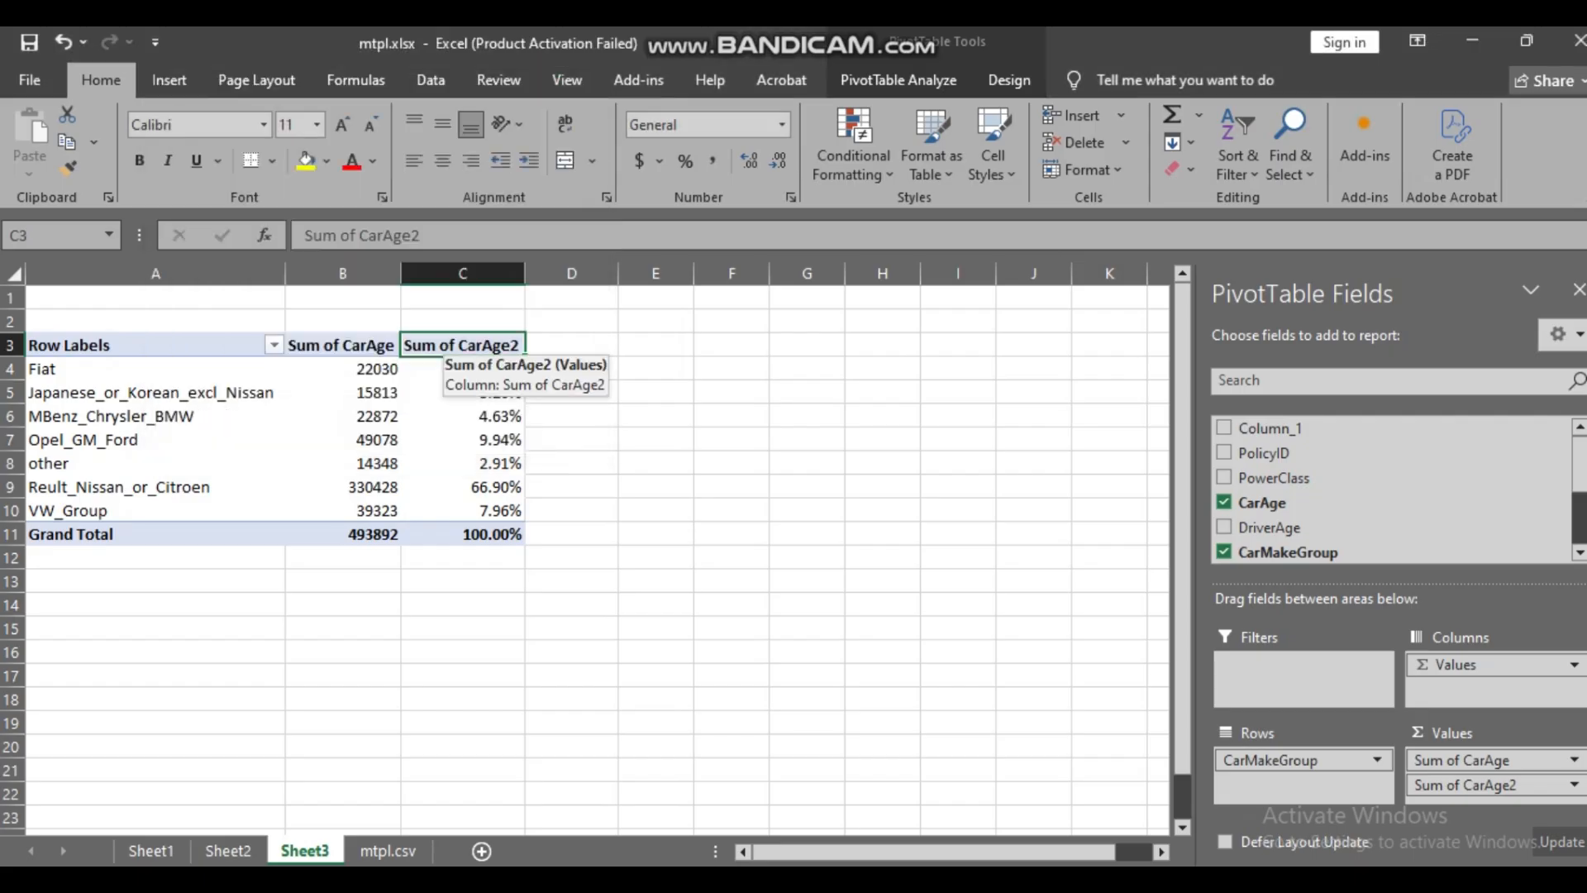
right_click(440, 346)
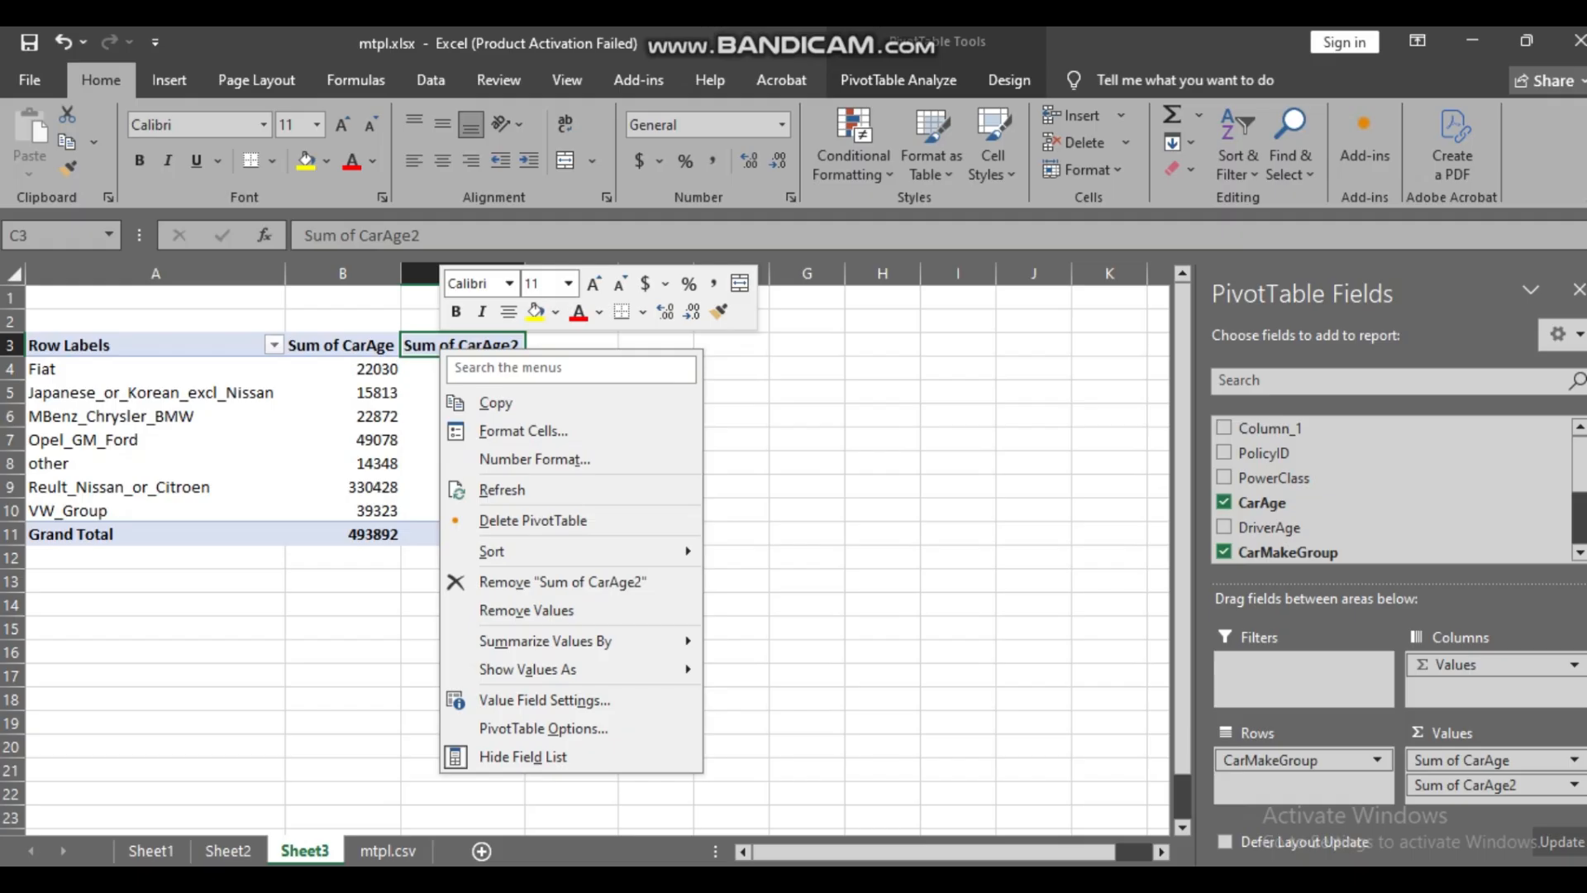
key("Escape")
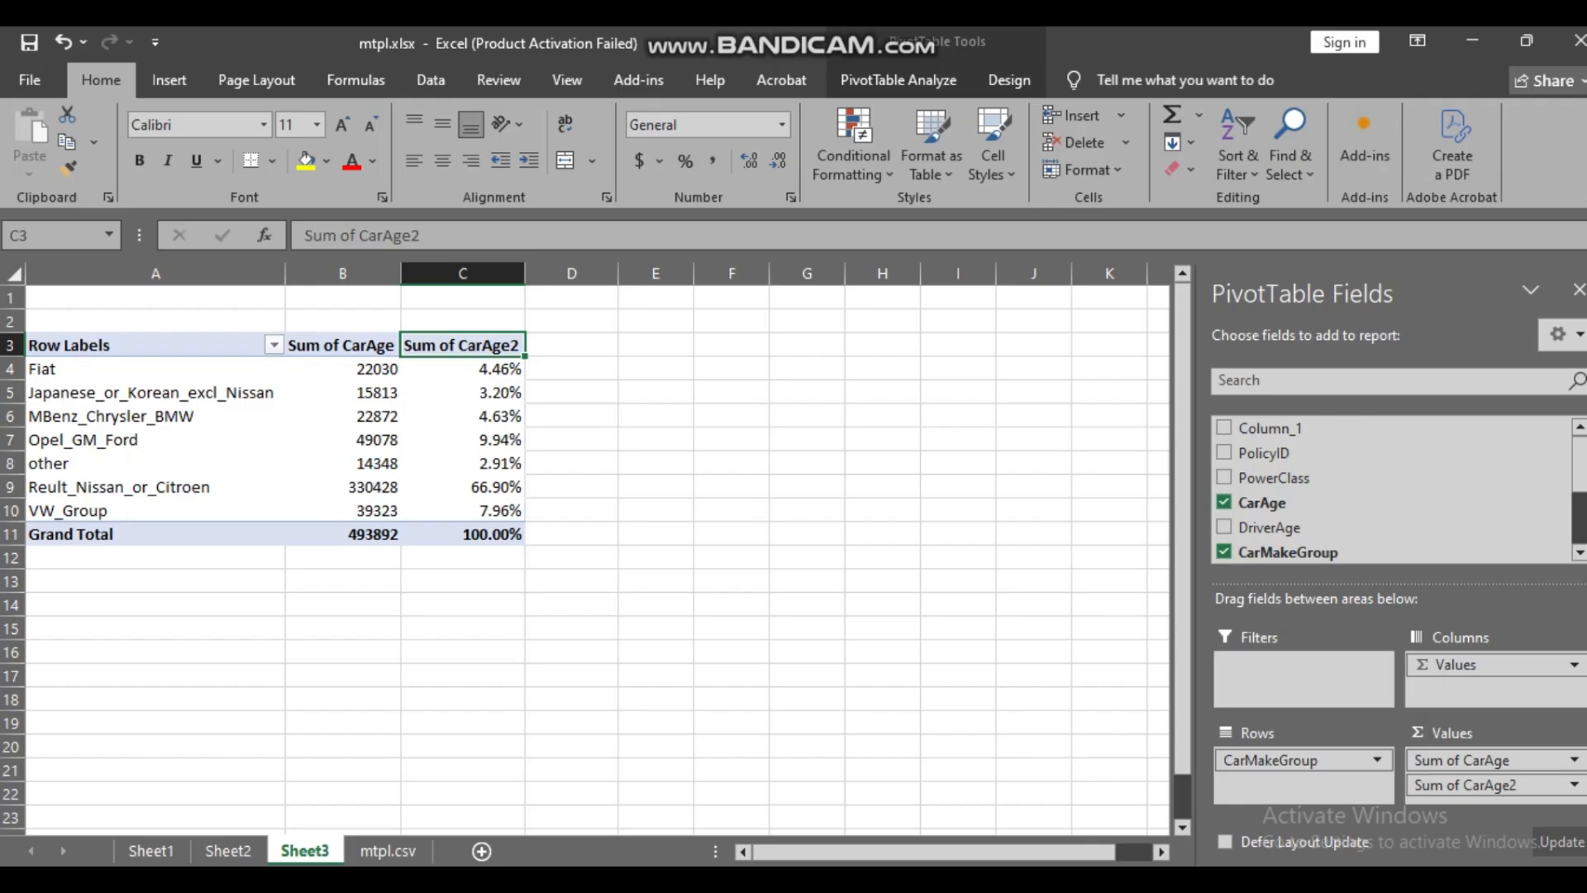
type("%")
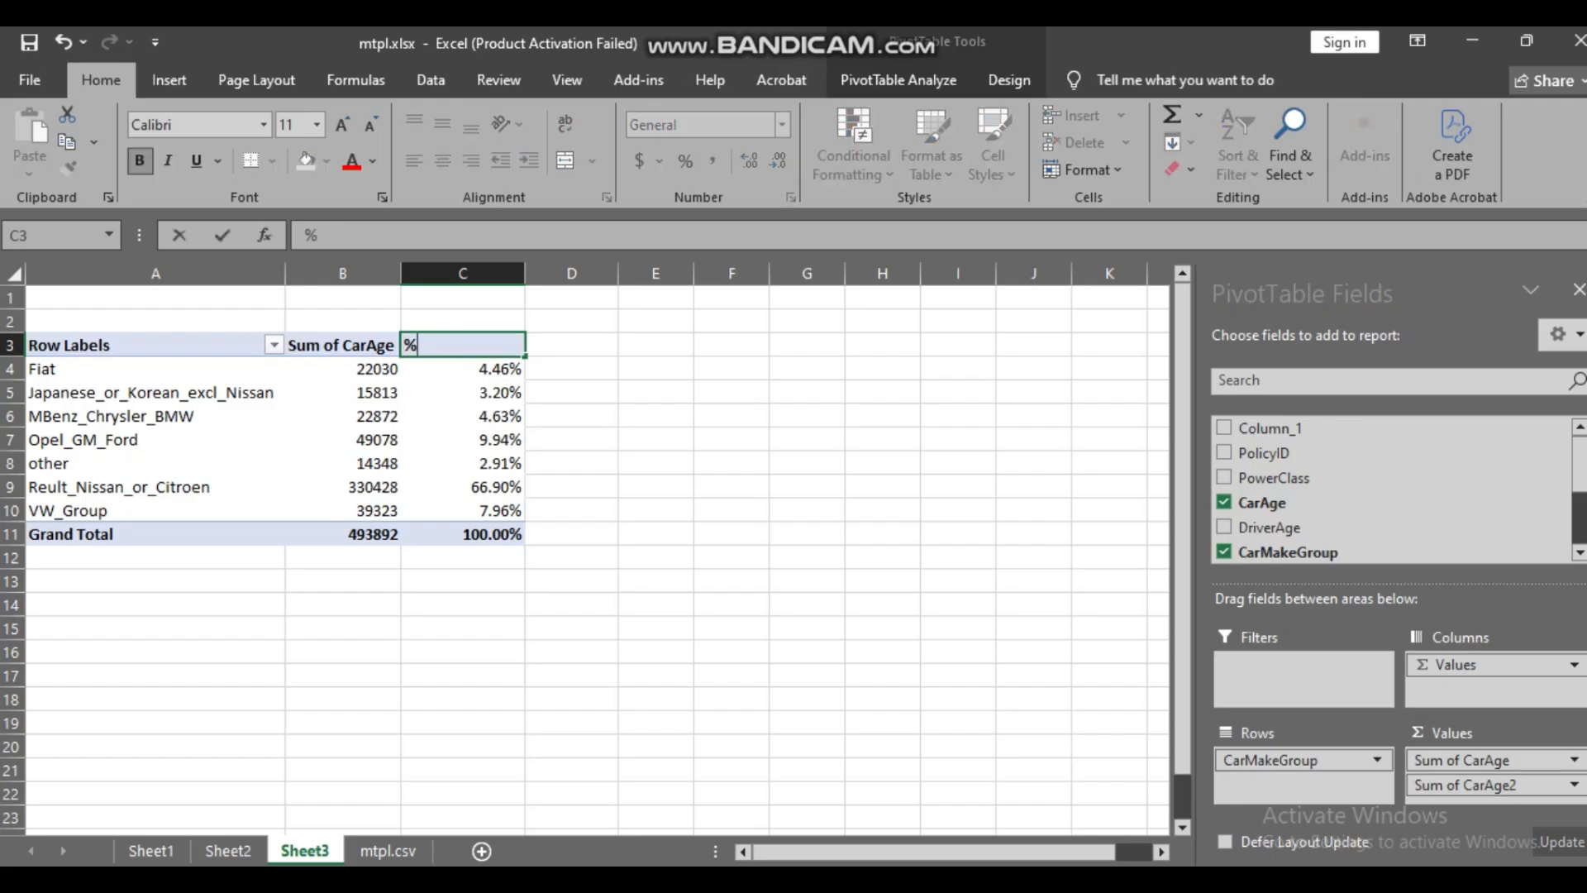
type(" of car age")
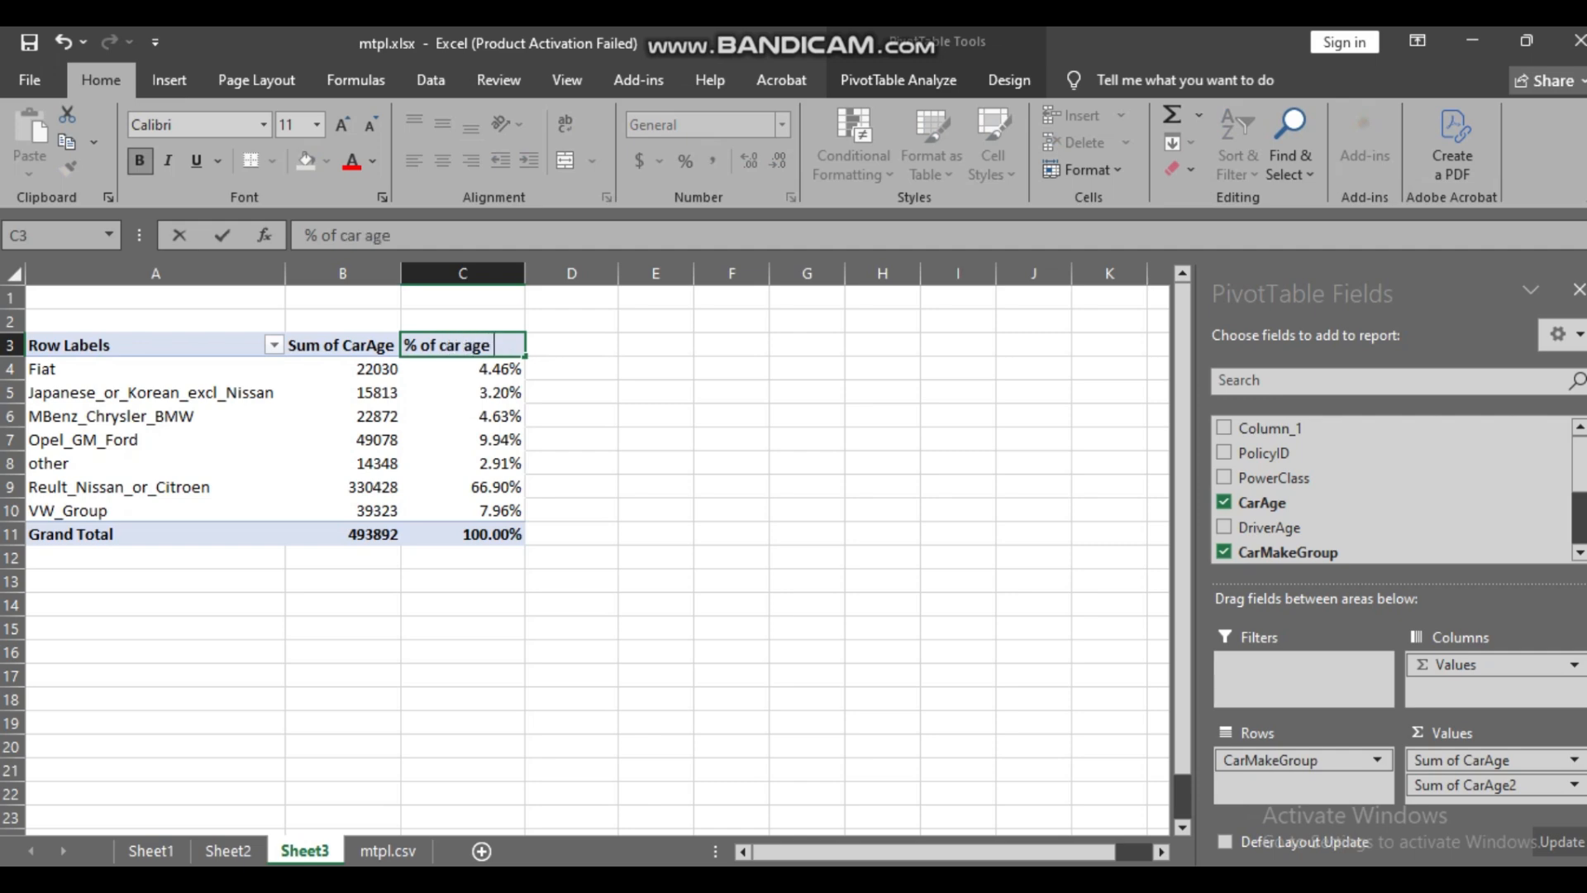
type(" in each ")
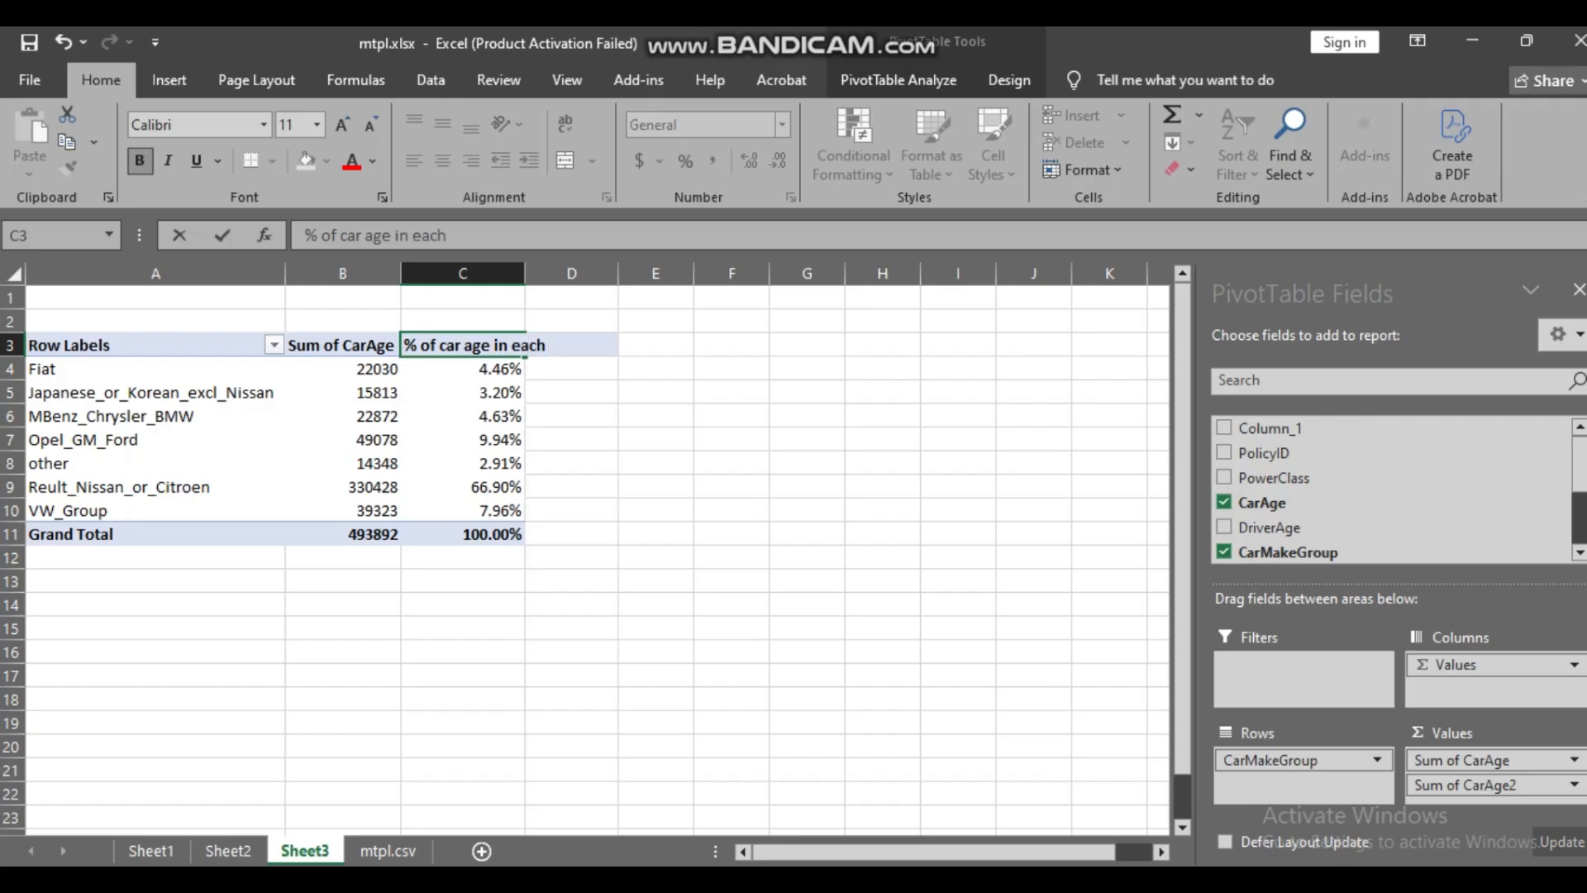
type("car  maker gr")
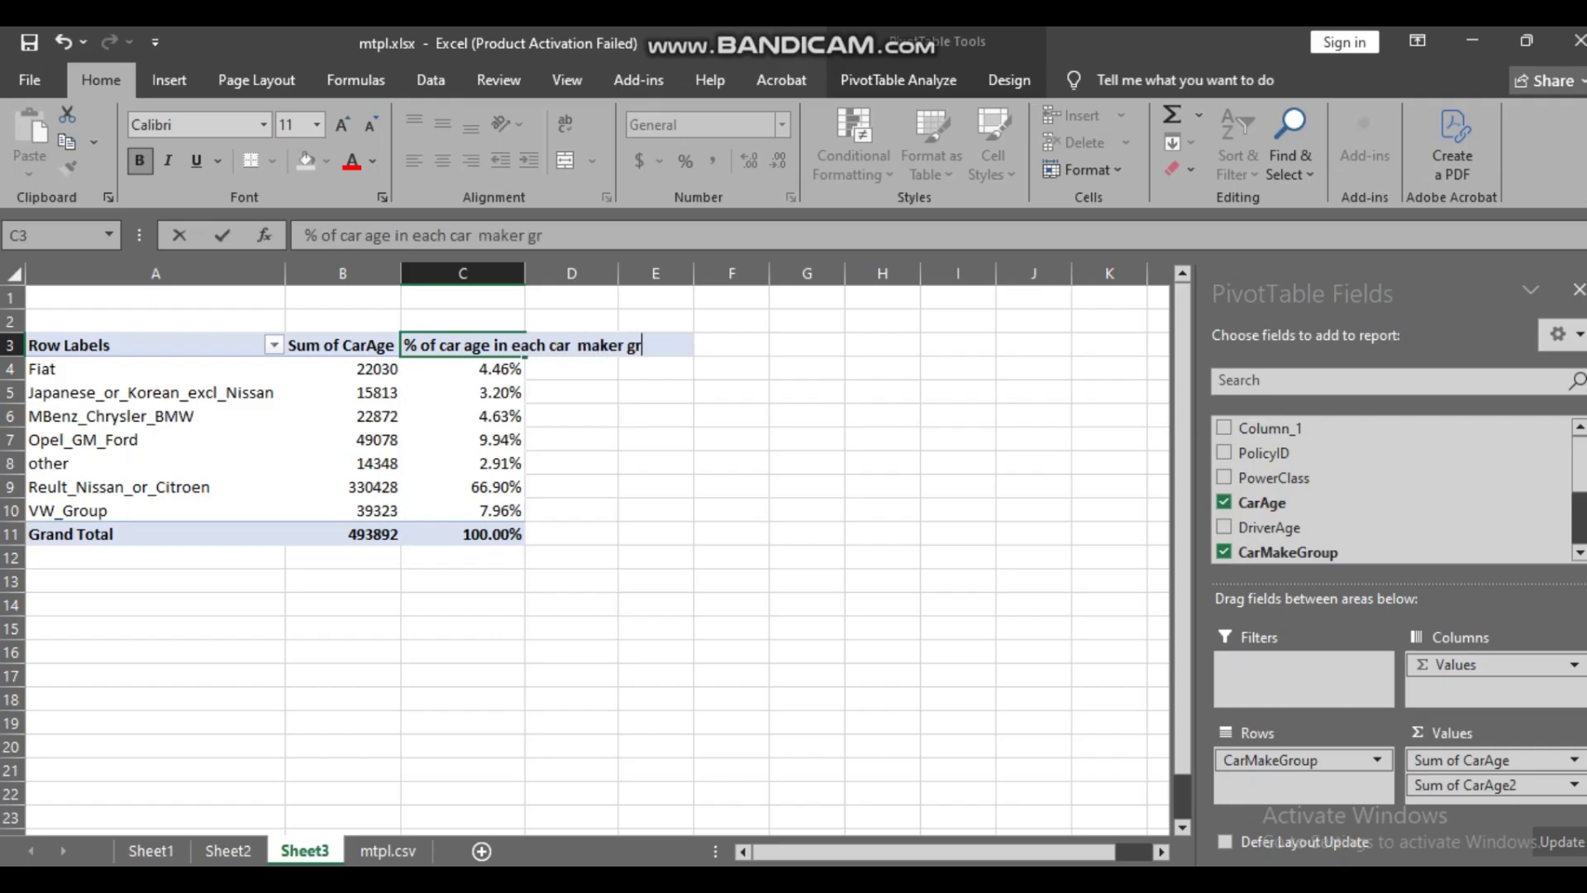
type("oup")
key("Return")
key("Down")
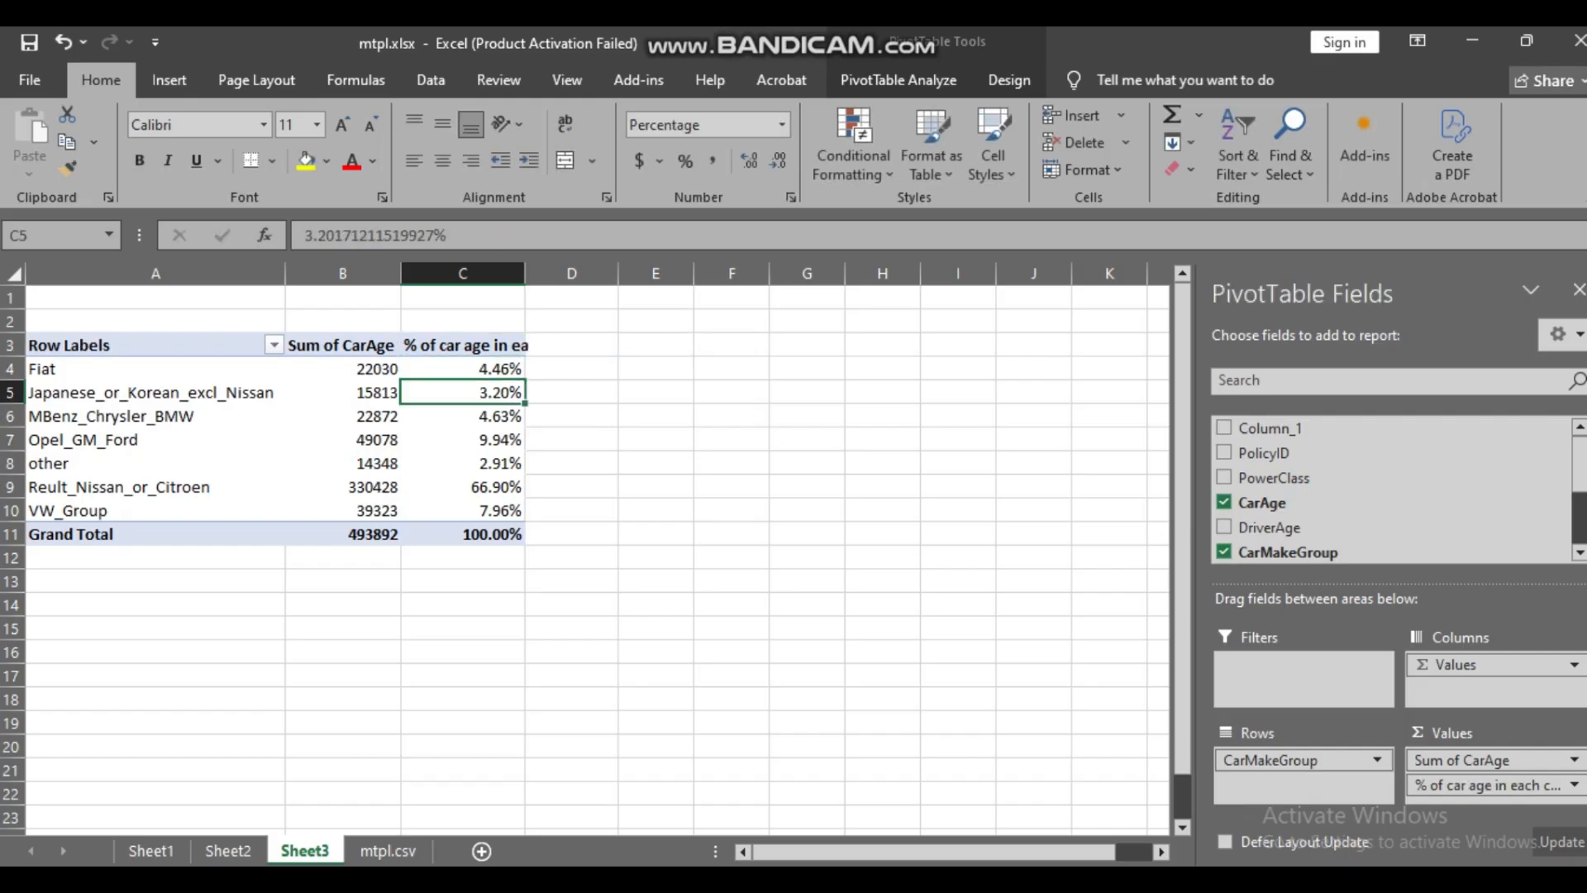
key("Down")
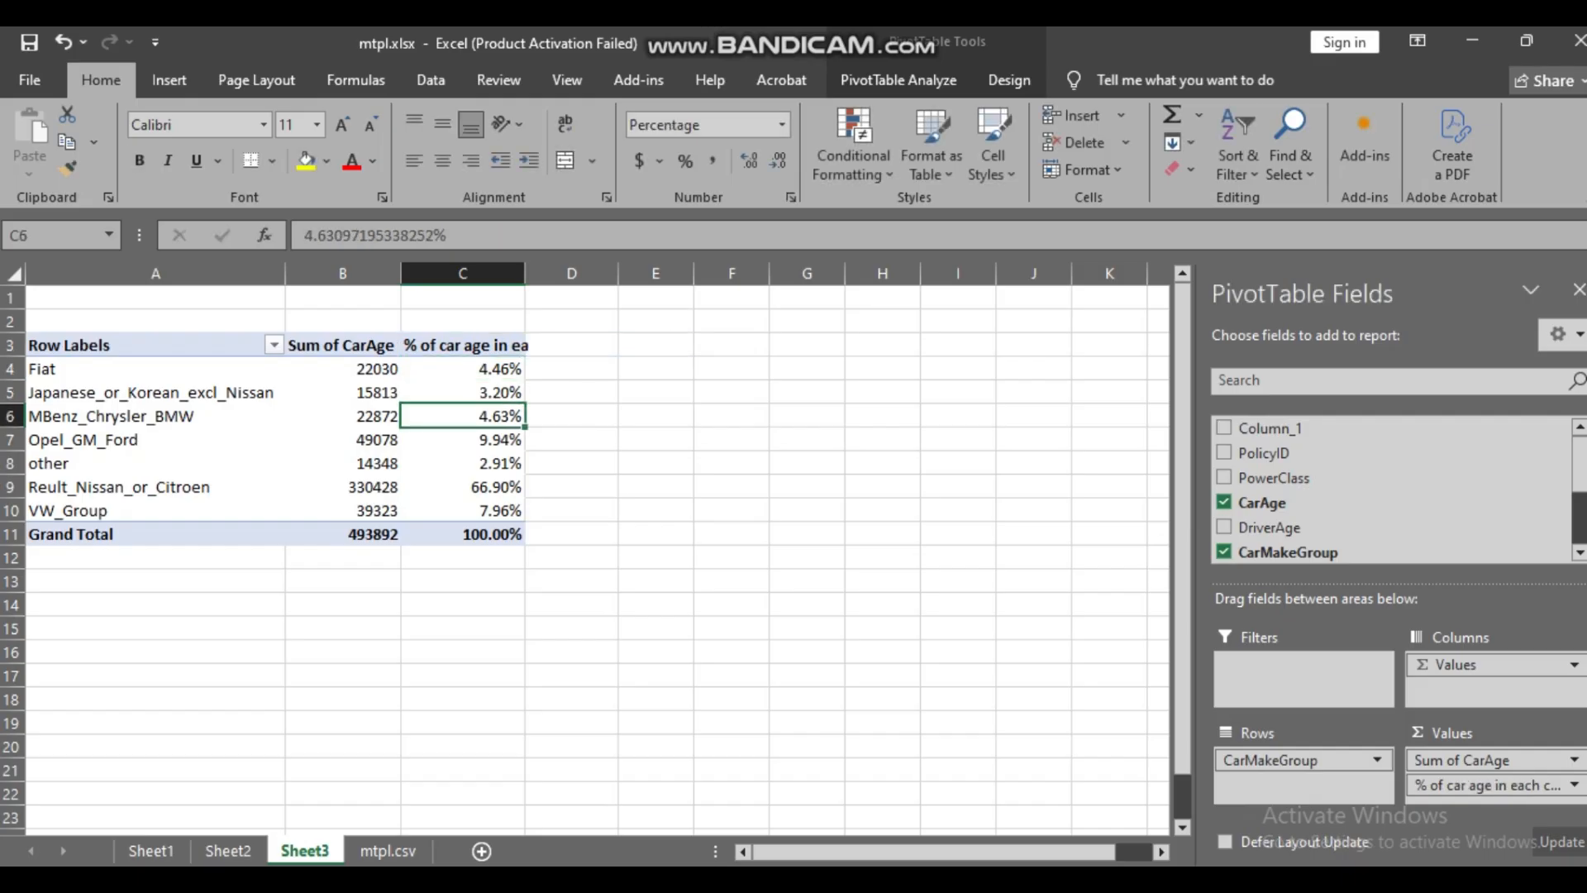
- Apply the light grey PivotTable style to the car age PivotTable
left_click(342, 346)
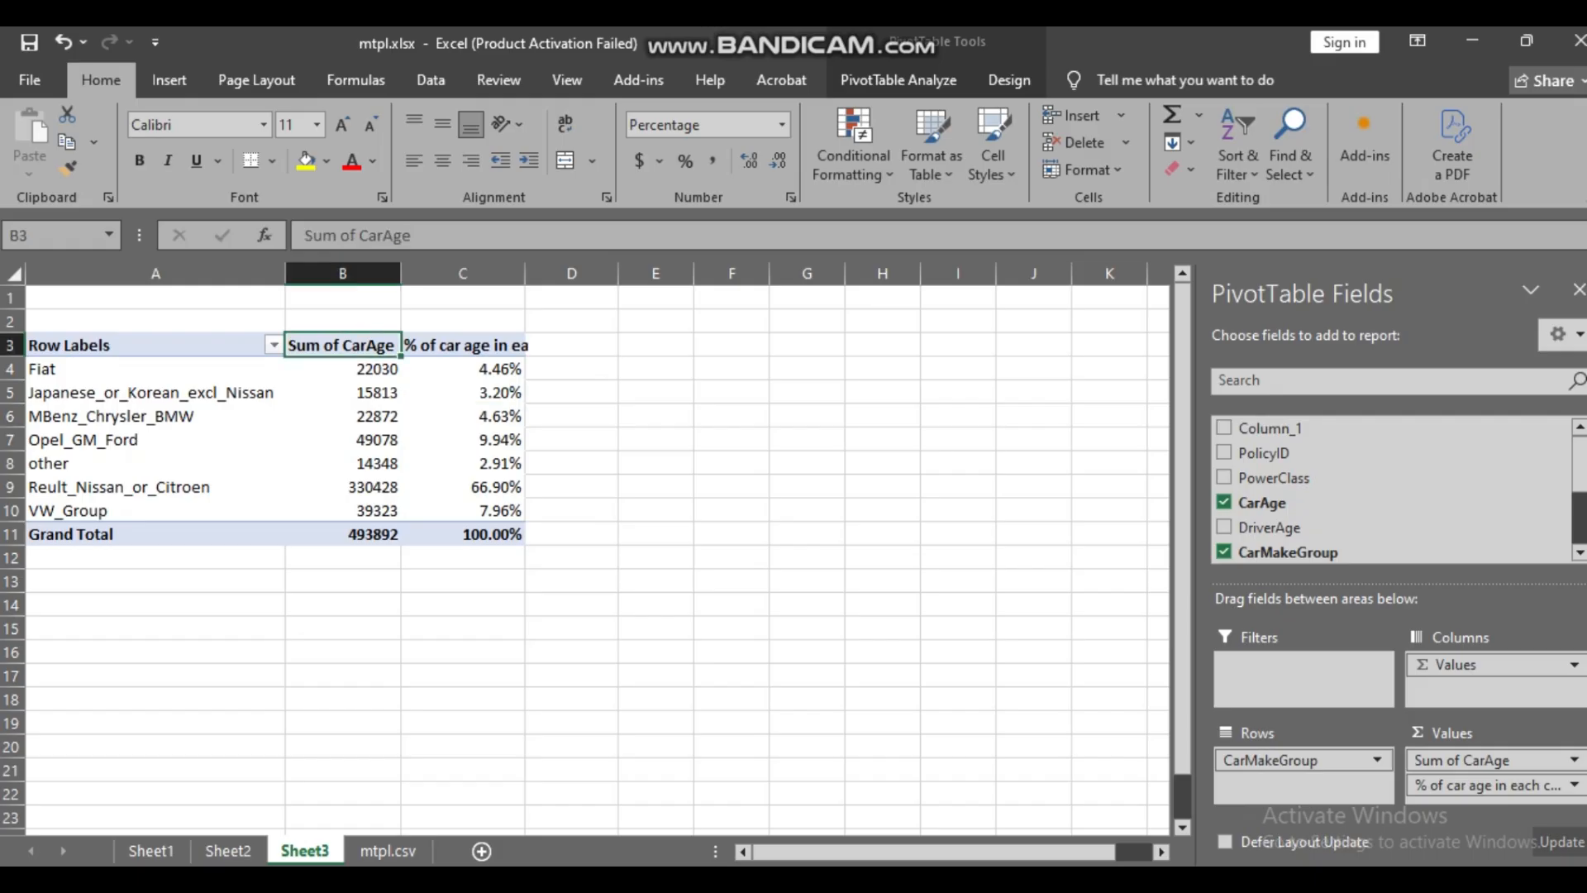
left_click(463, 369)
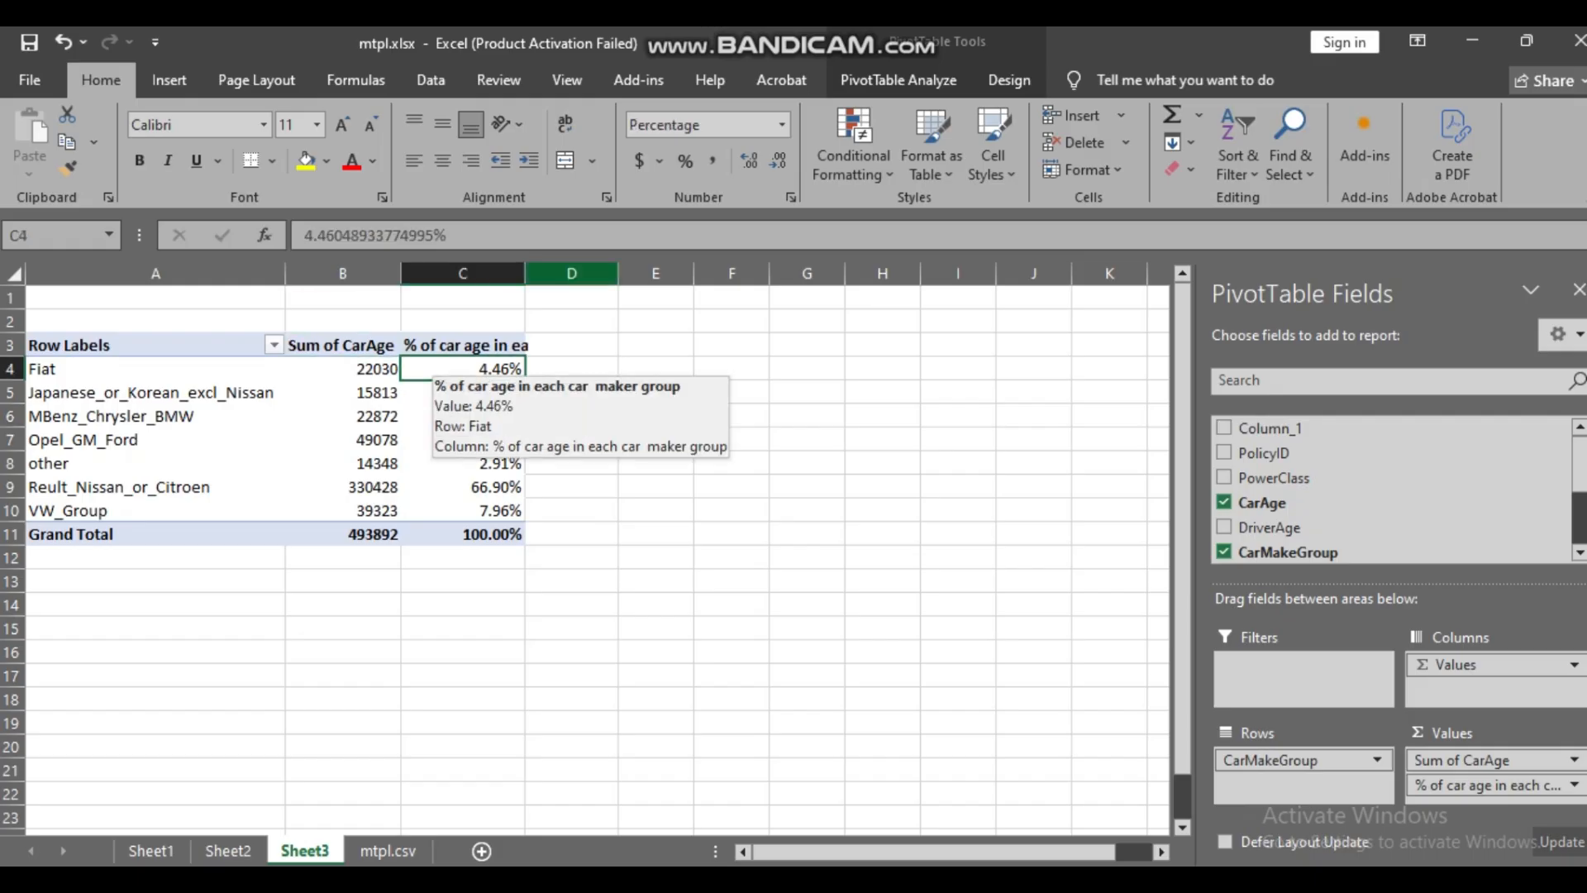
left_click(1010, 79)
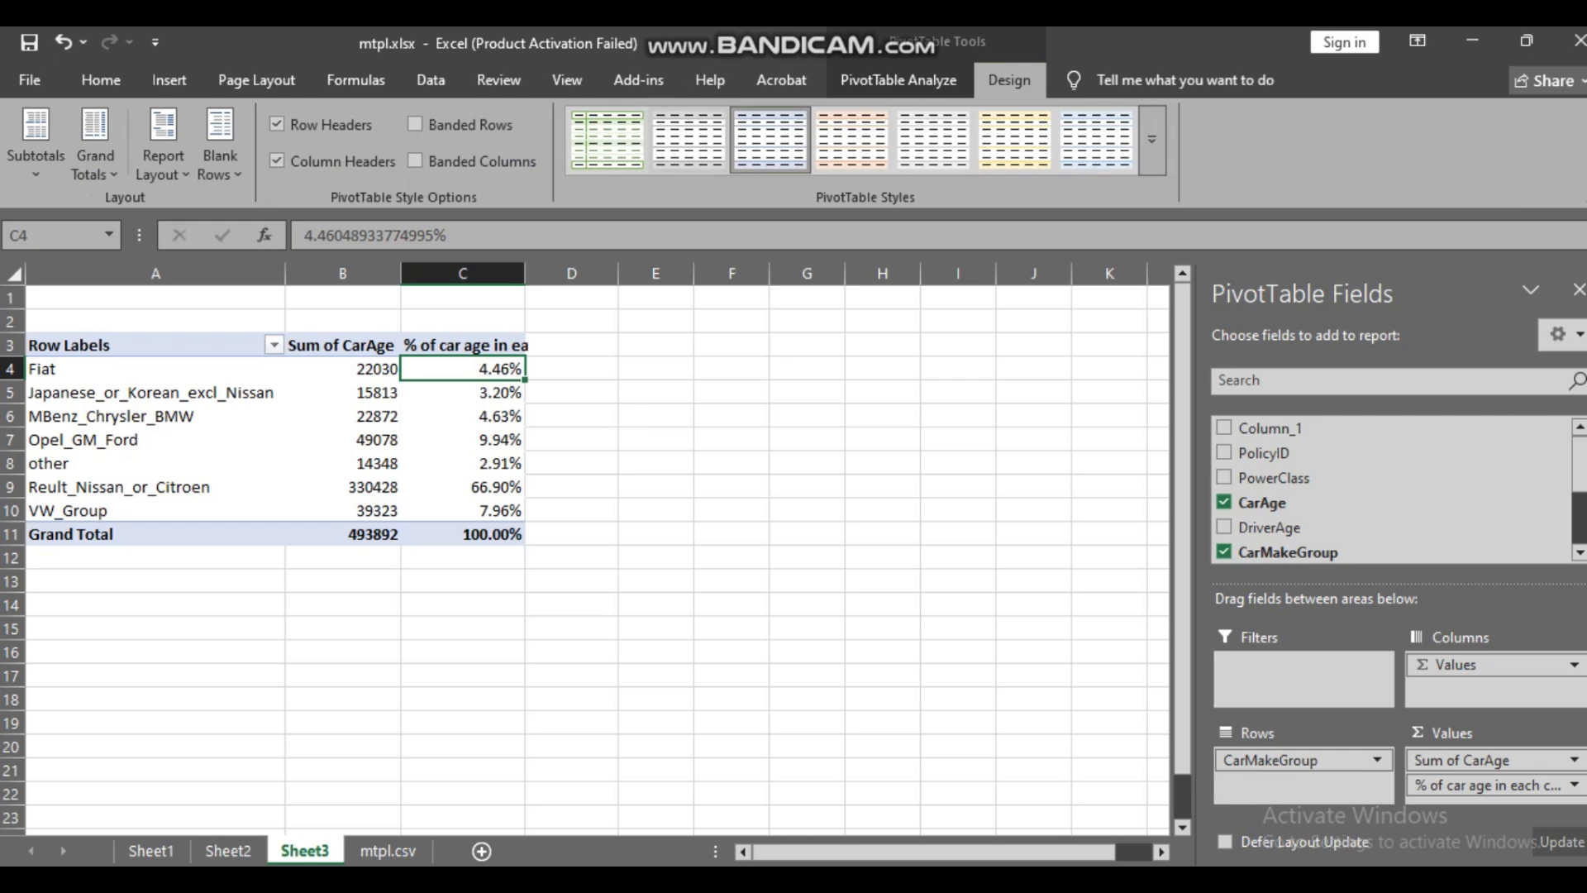
left_click(690, 140)
left_click(463, 440)
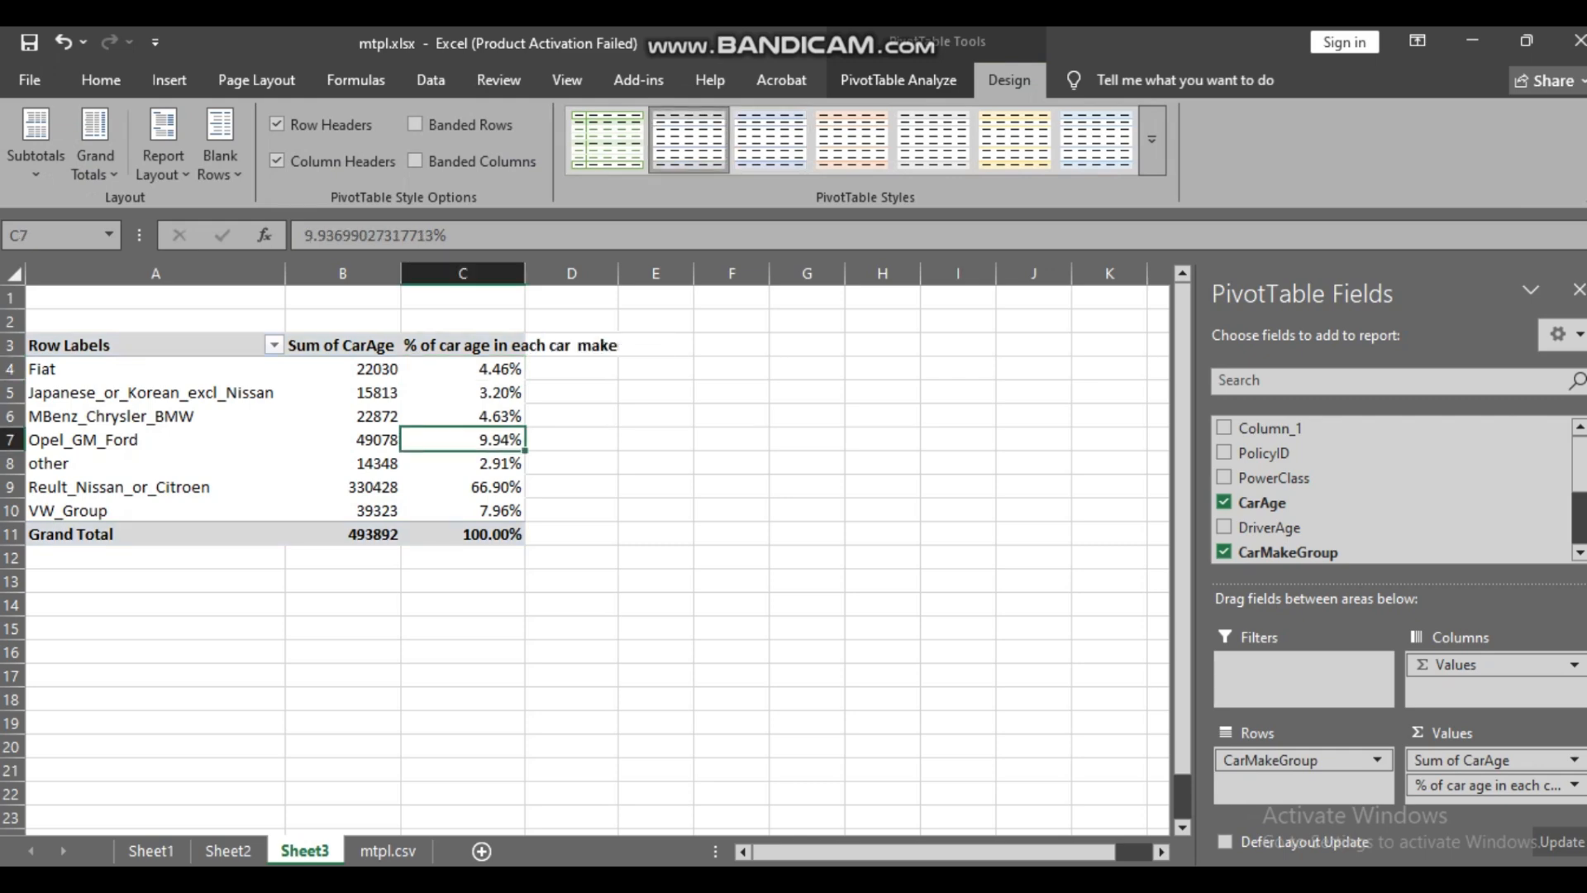
left_click(343, 392)
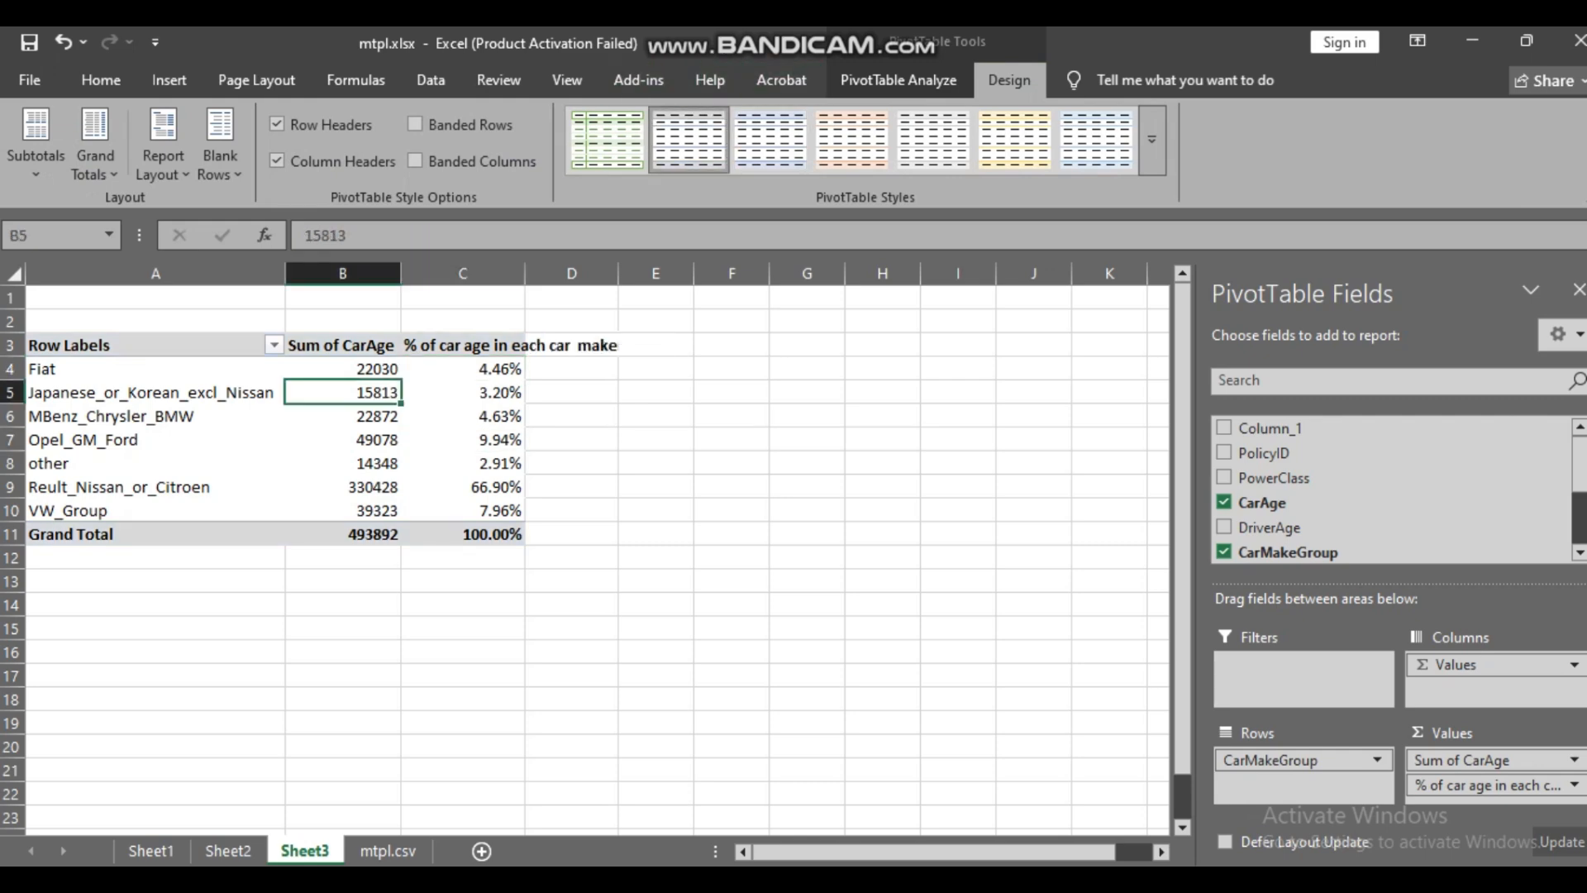
- Try the light orange, blue, yellow and pale blue styles on the PivotTable one after another
left_click(899, 79)
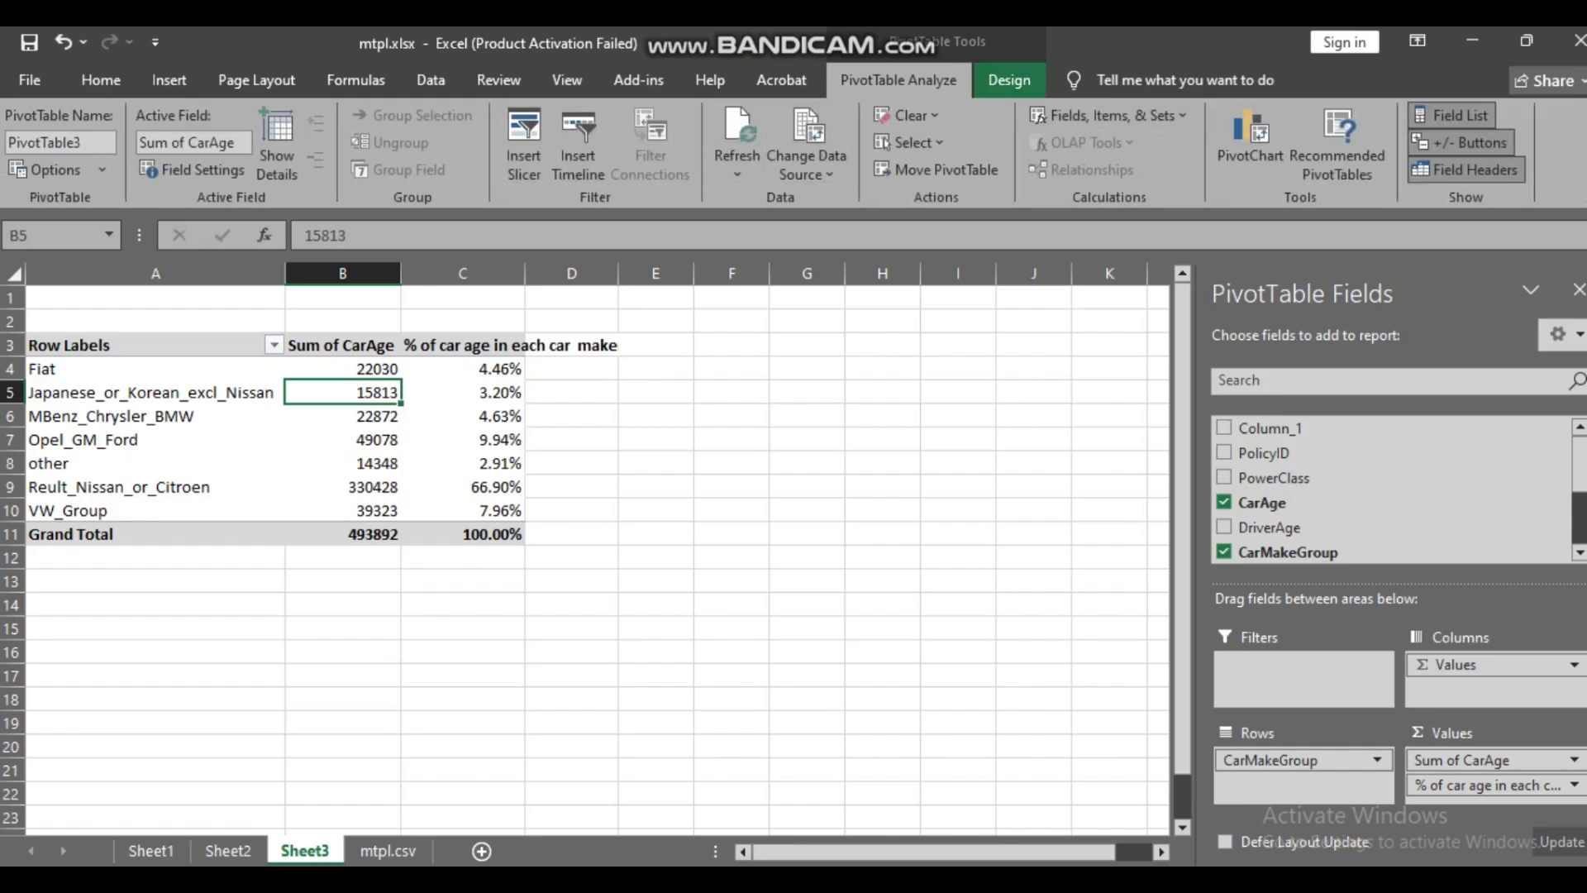
left_click(1009, 80)
left_click(463, 440)
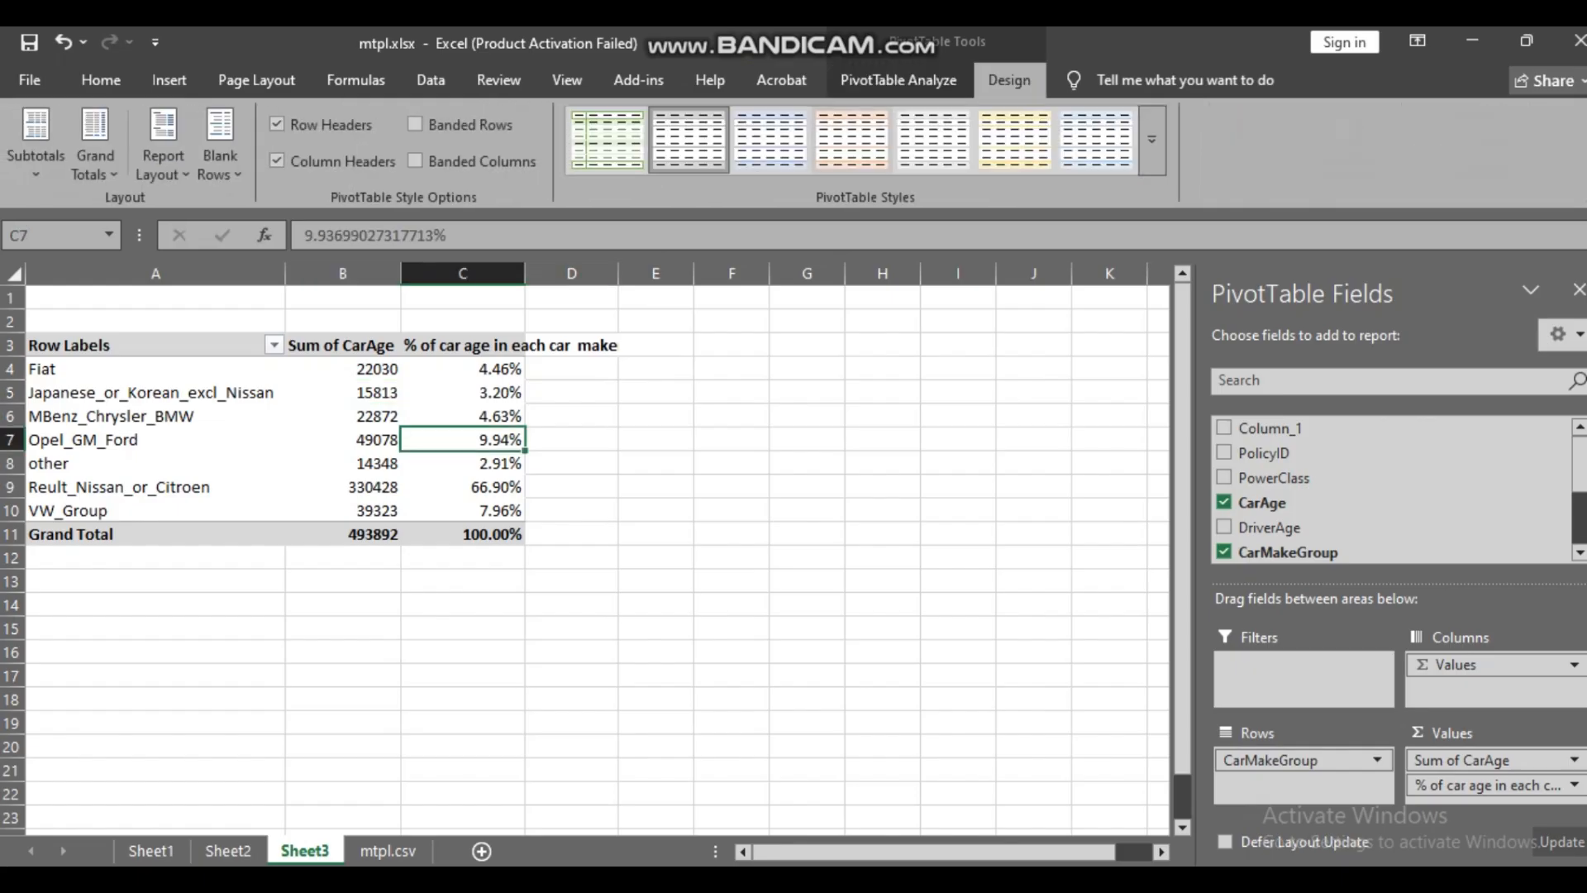
left_click(852, 140)
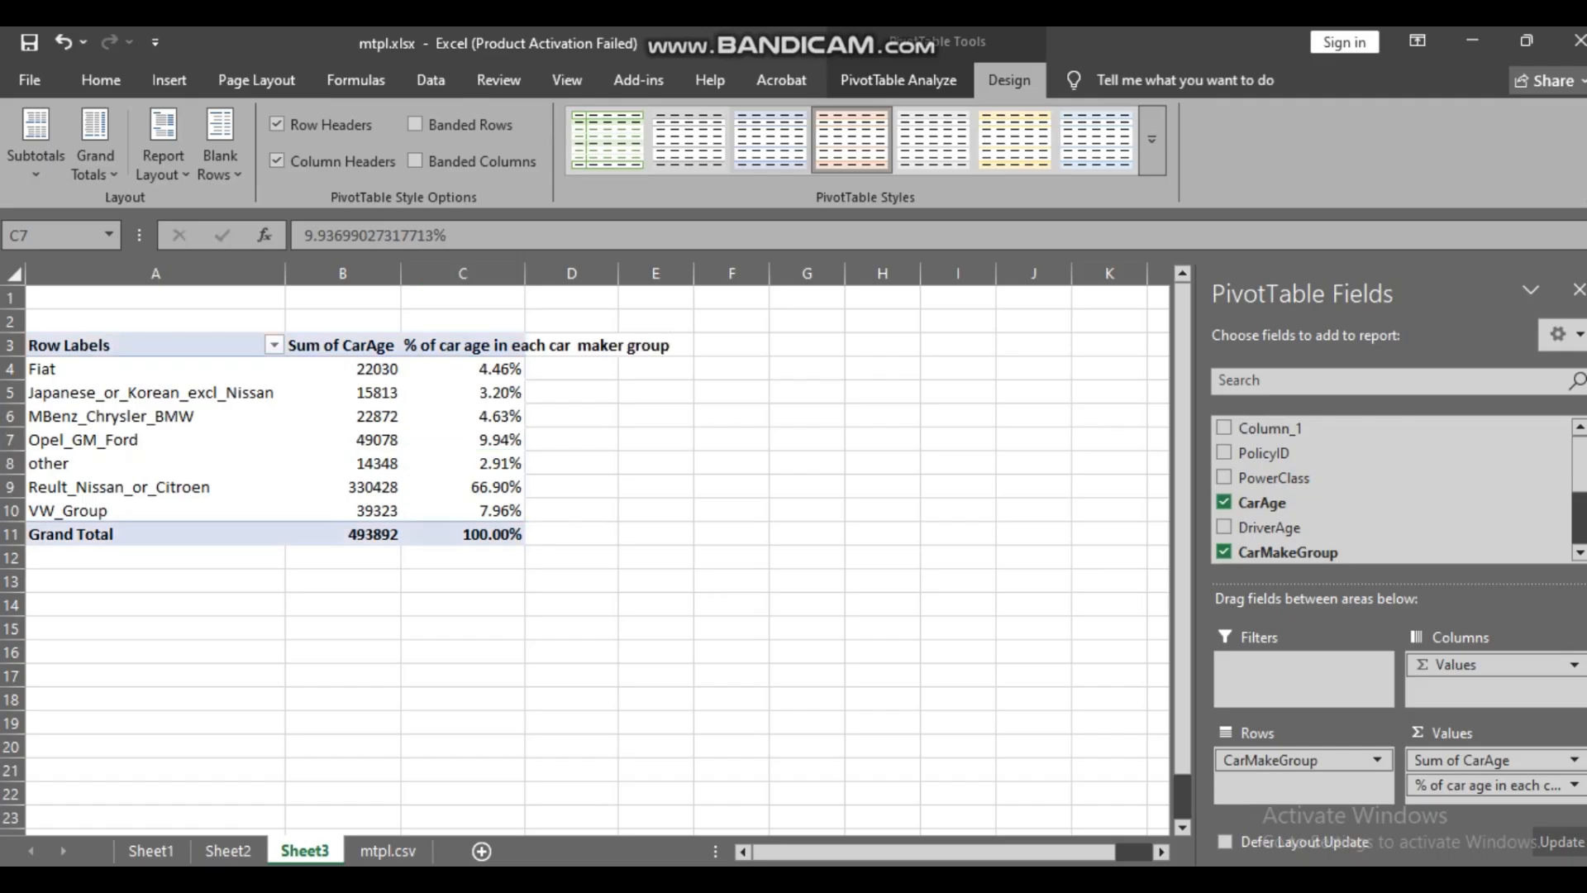
left_click(770, 140)
left_click(1015, 141)
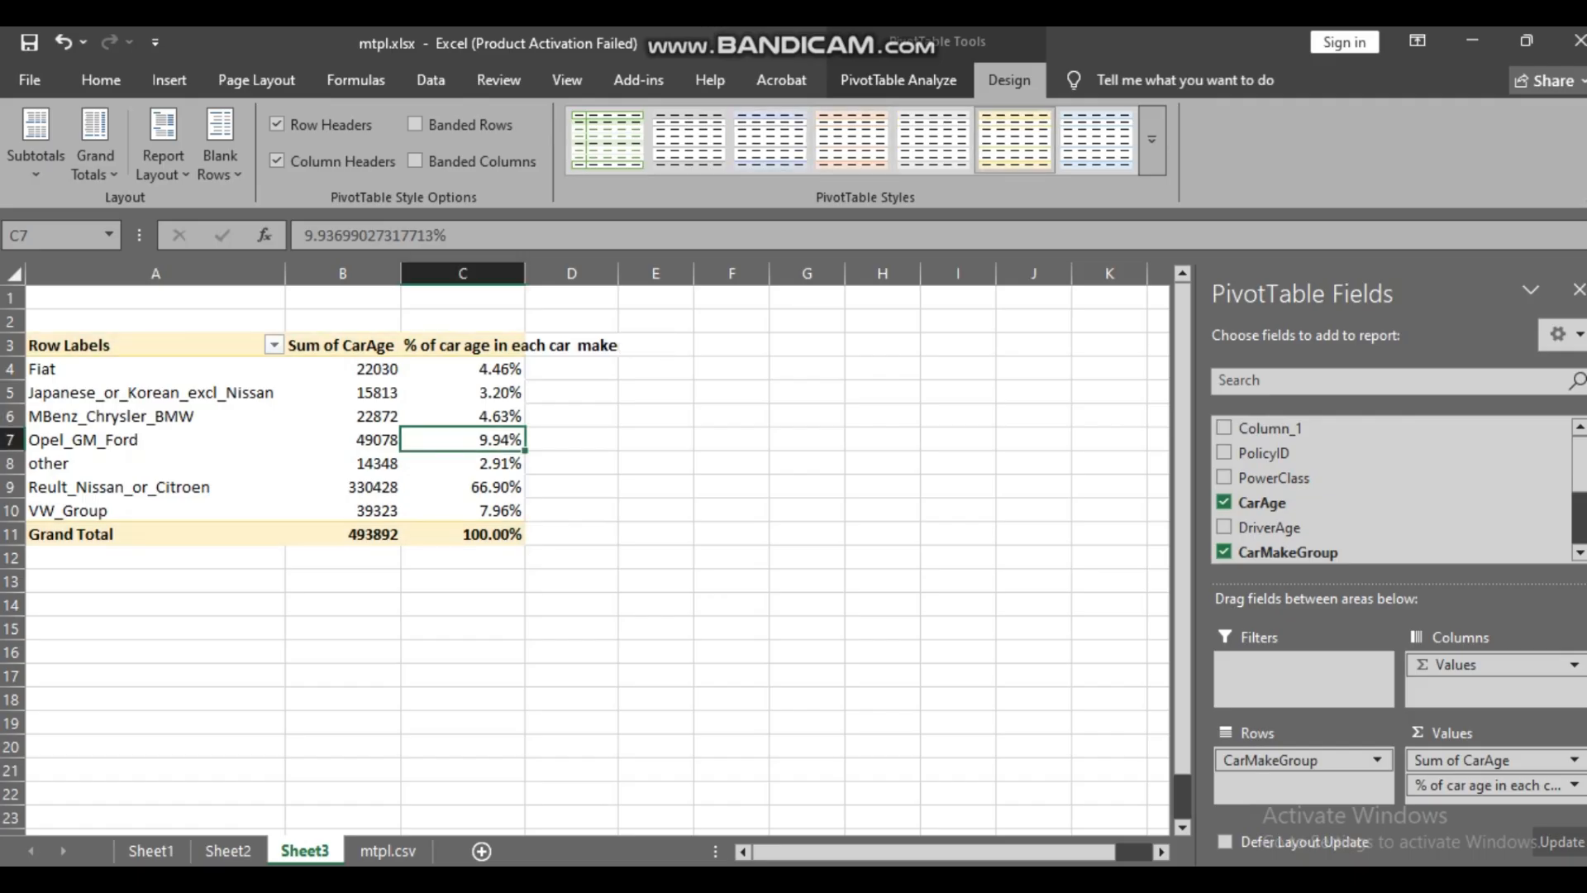
left_click(1097, 140)
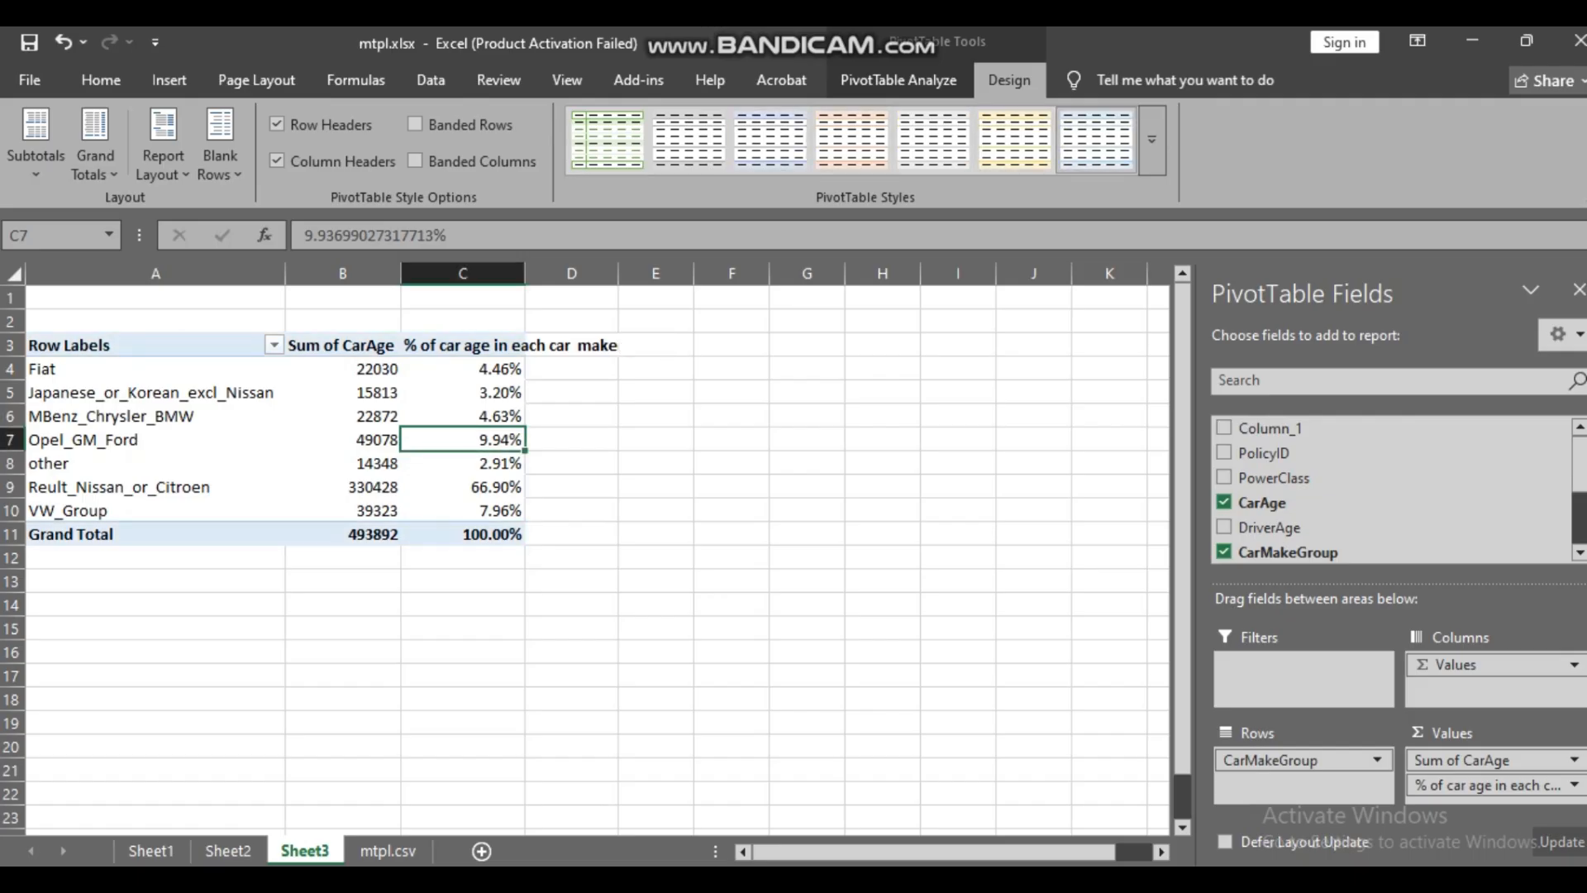
- Try the grey style from the first row of the Medium PivotTable styles and replace it with the orange one from the second row
left_click(1152, 139)
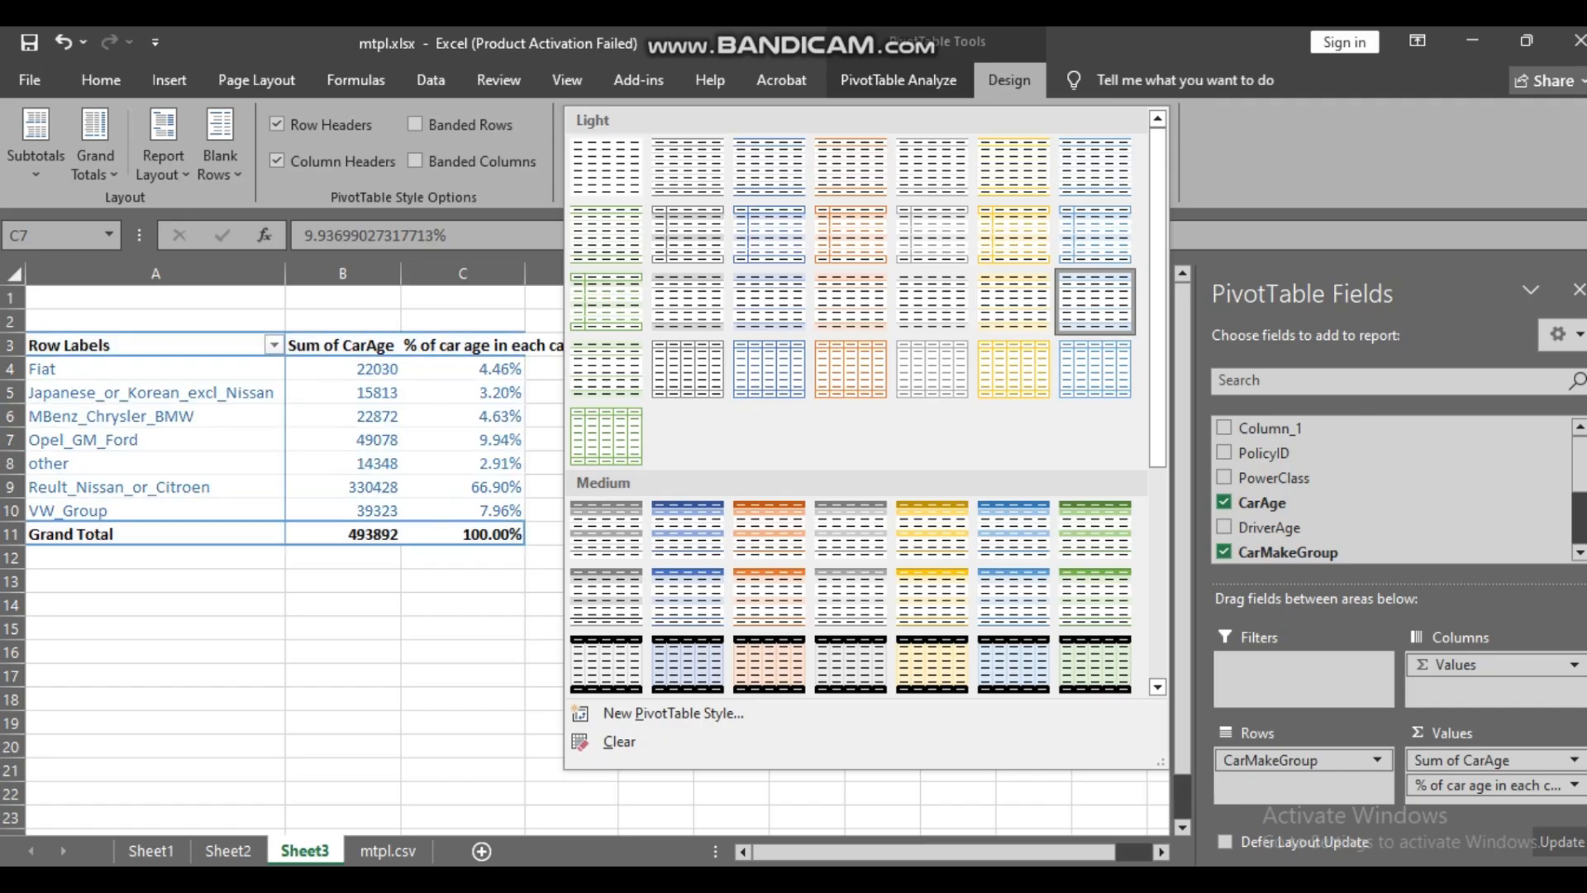
left_click(851, 529)
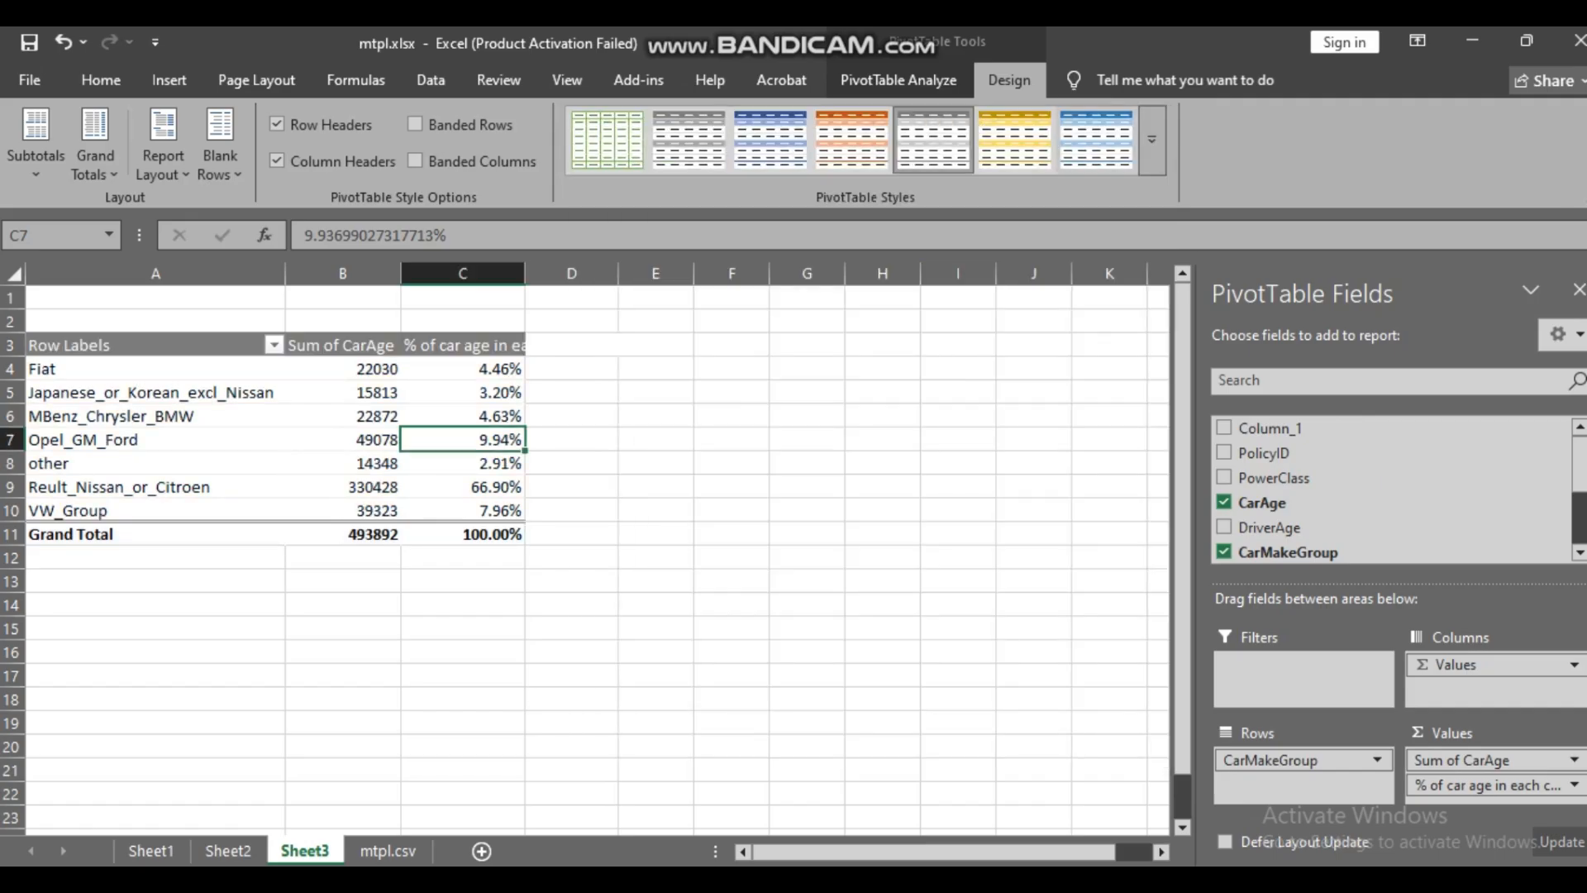
left_click(1152, 139)
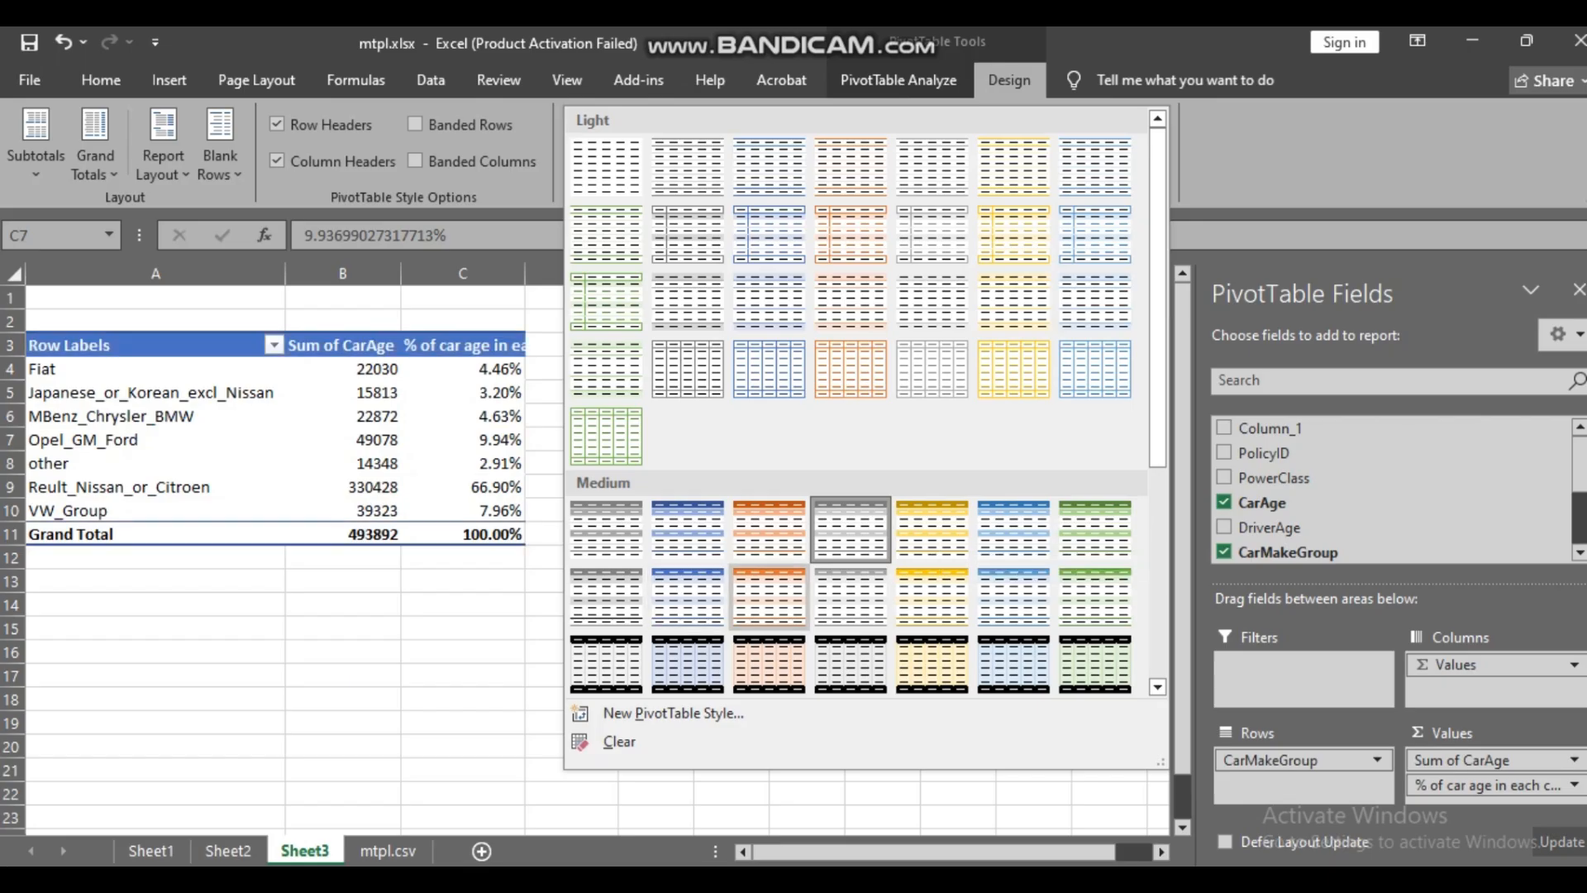
left_click(769, 597)
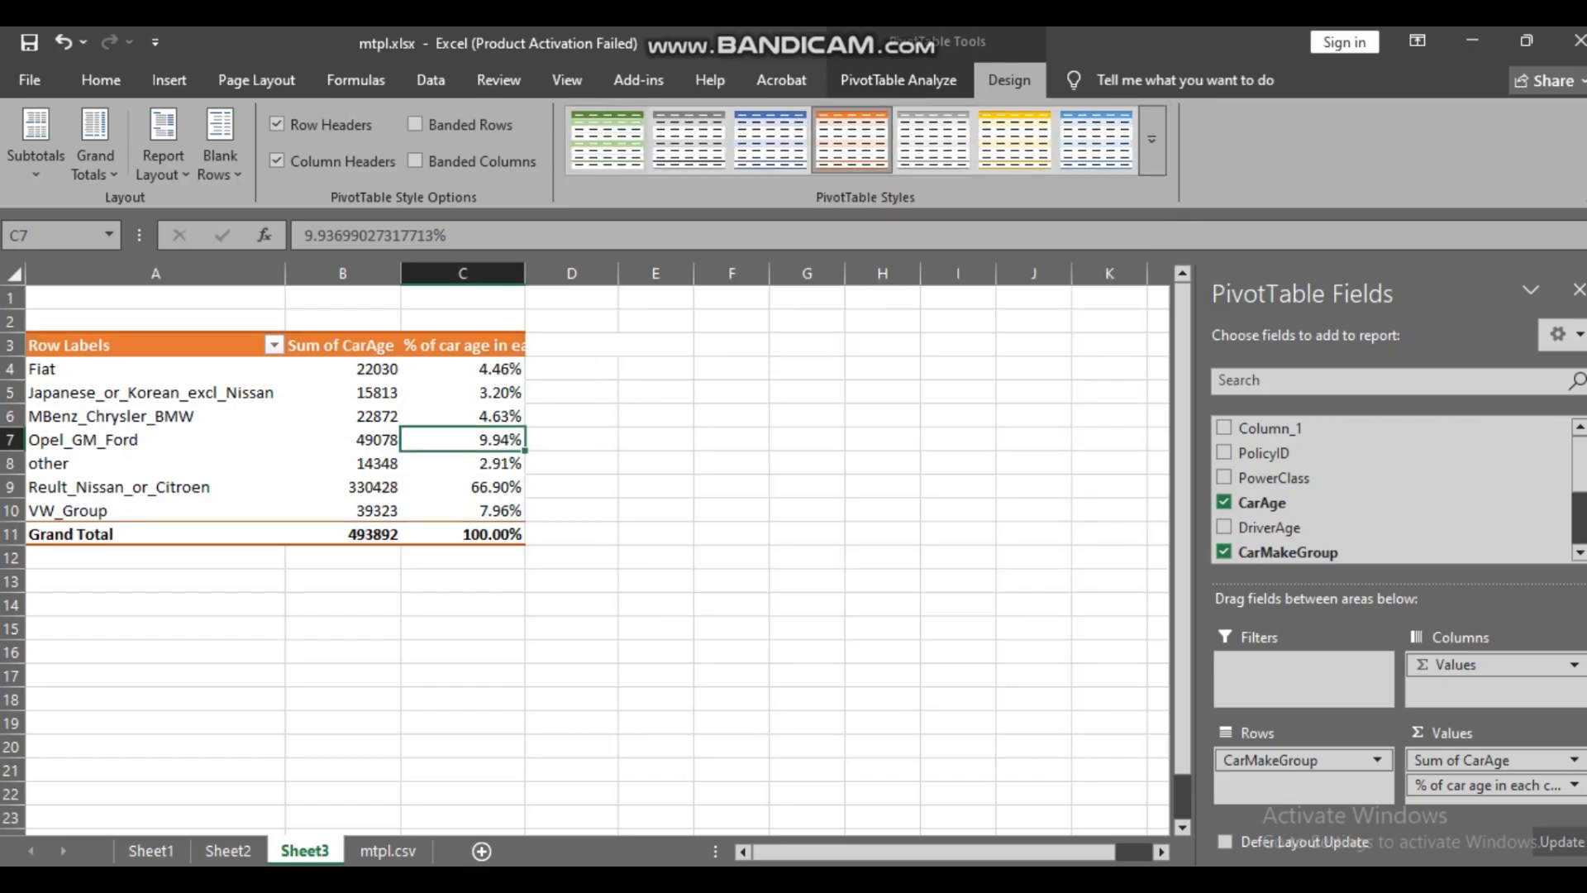
- Turn on banded rows and banded columns for the car age PivotTable
left_click(414, 124)
left_click(414, 160)
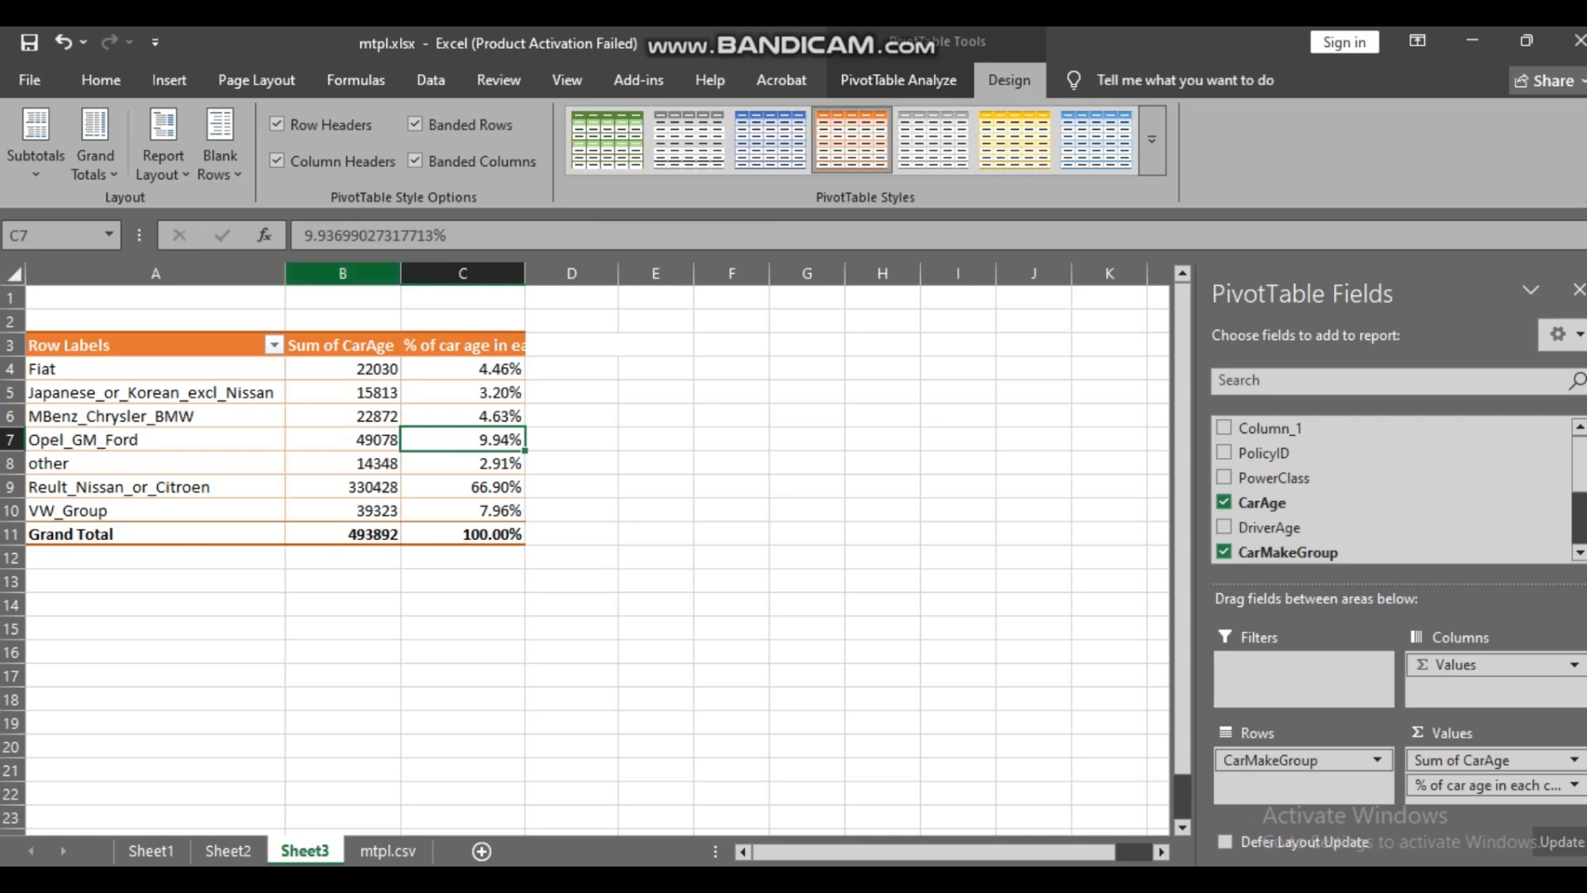
- Insert a Clustered Column PivotChart based on the car age PivotTable
left_click(463, 487)
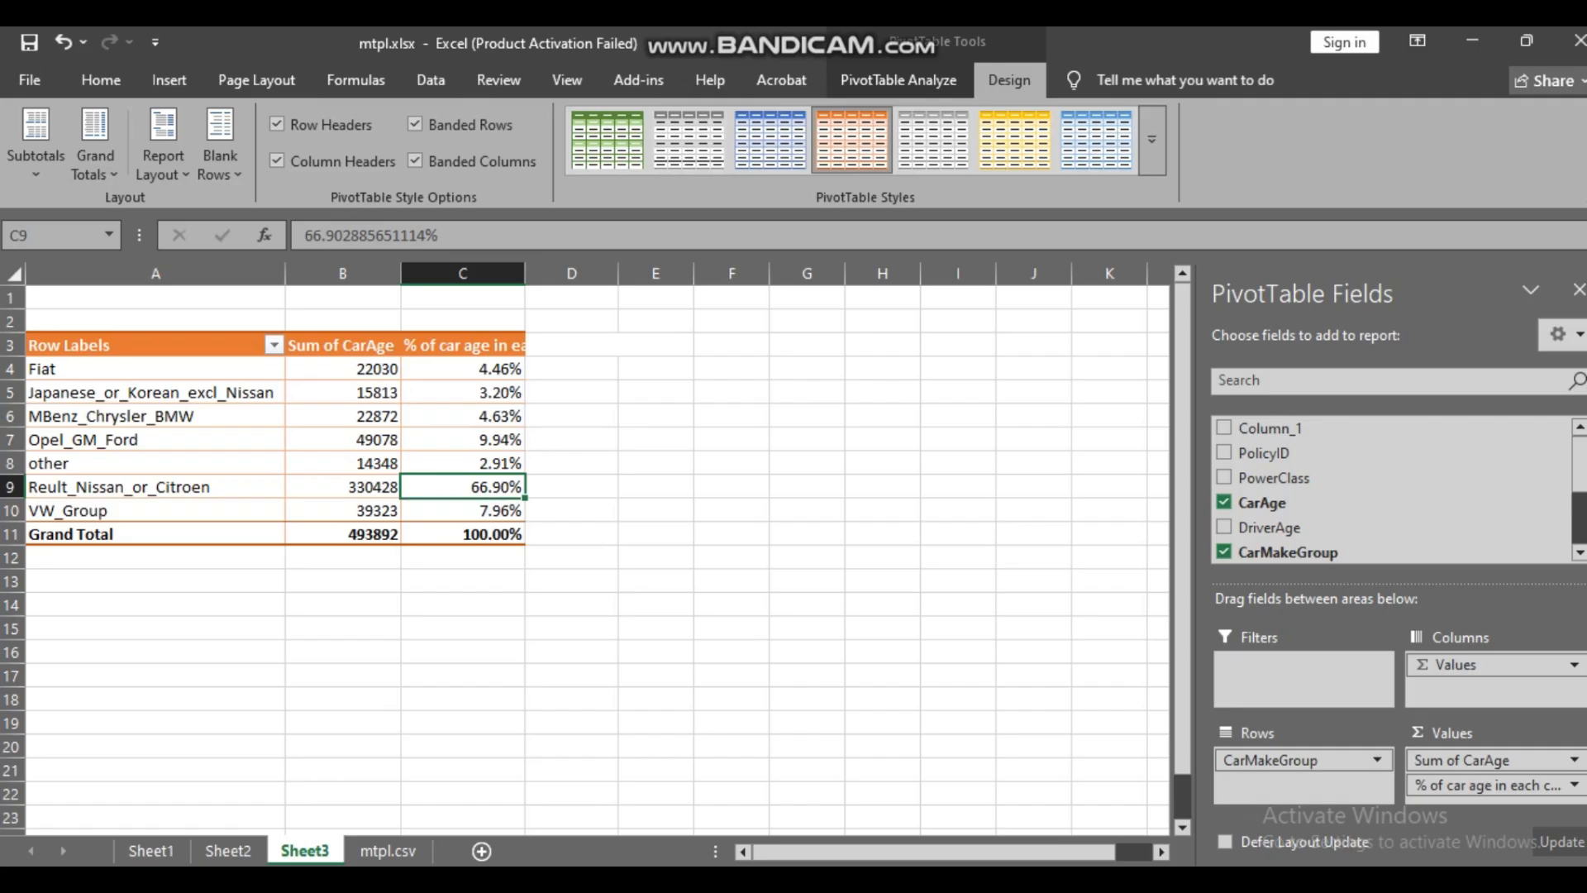
left_click(169, 79)
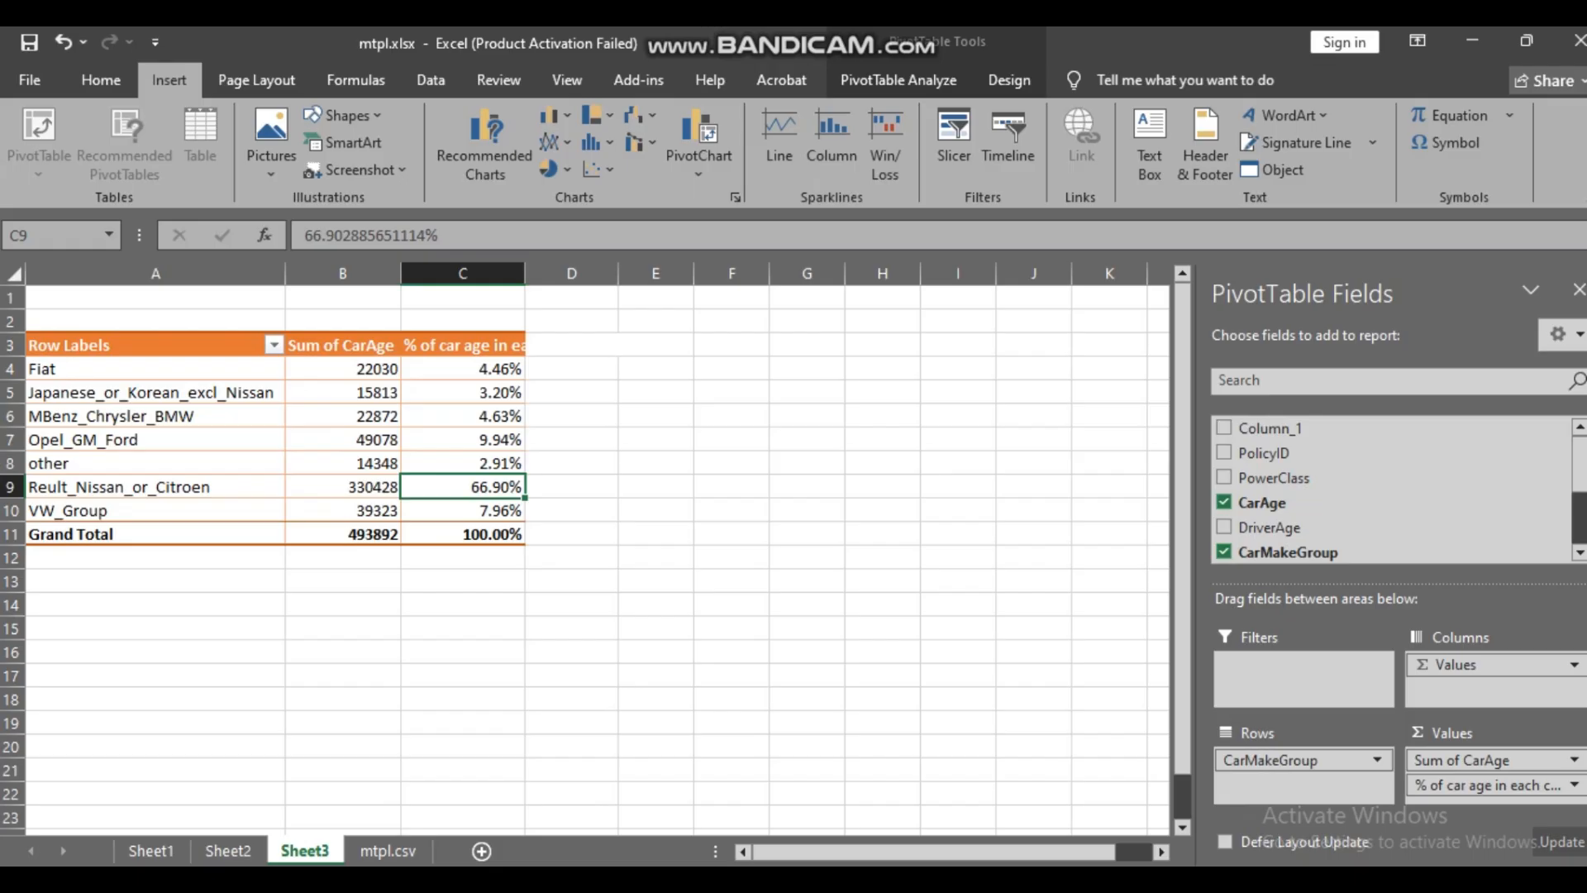
left_click(484, 153)
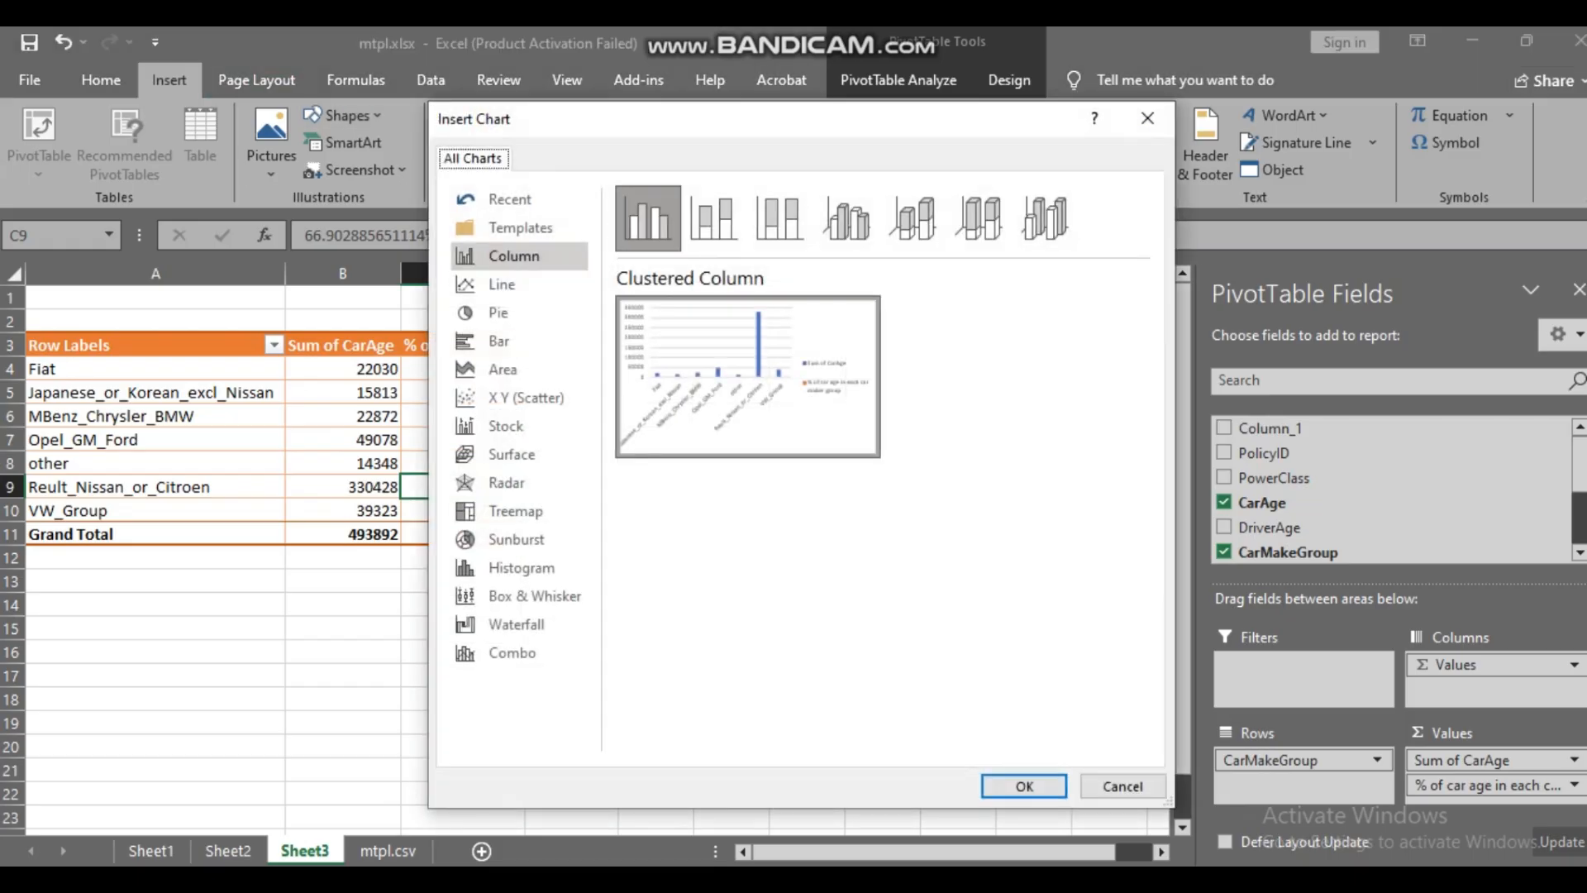
left_click(649, 218)
mouse_move(748, 377)
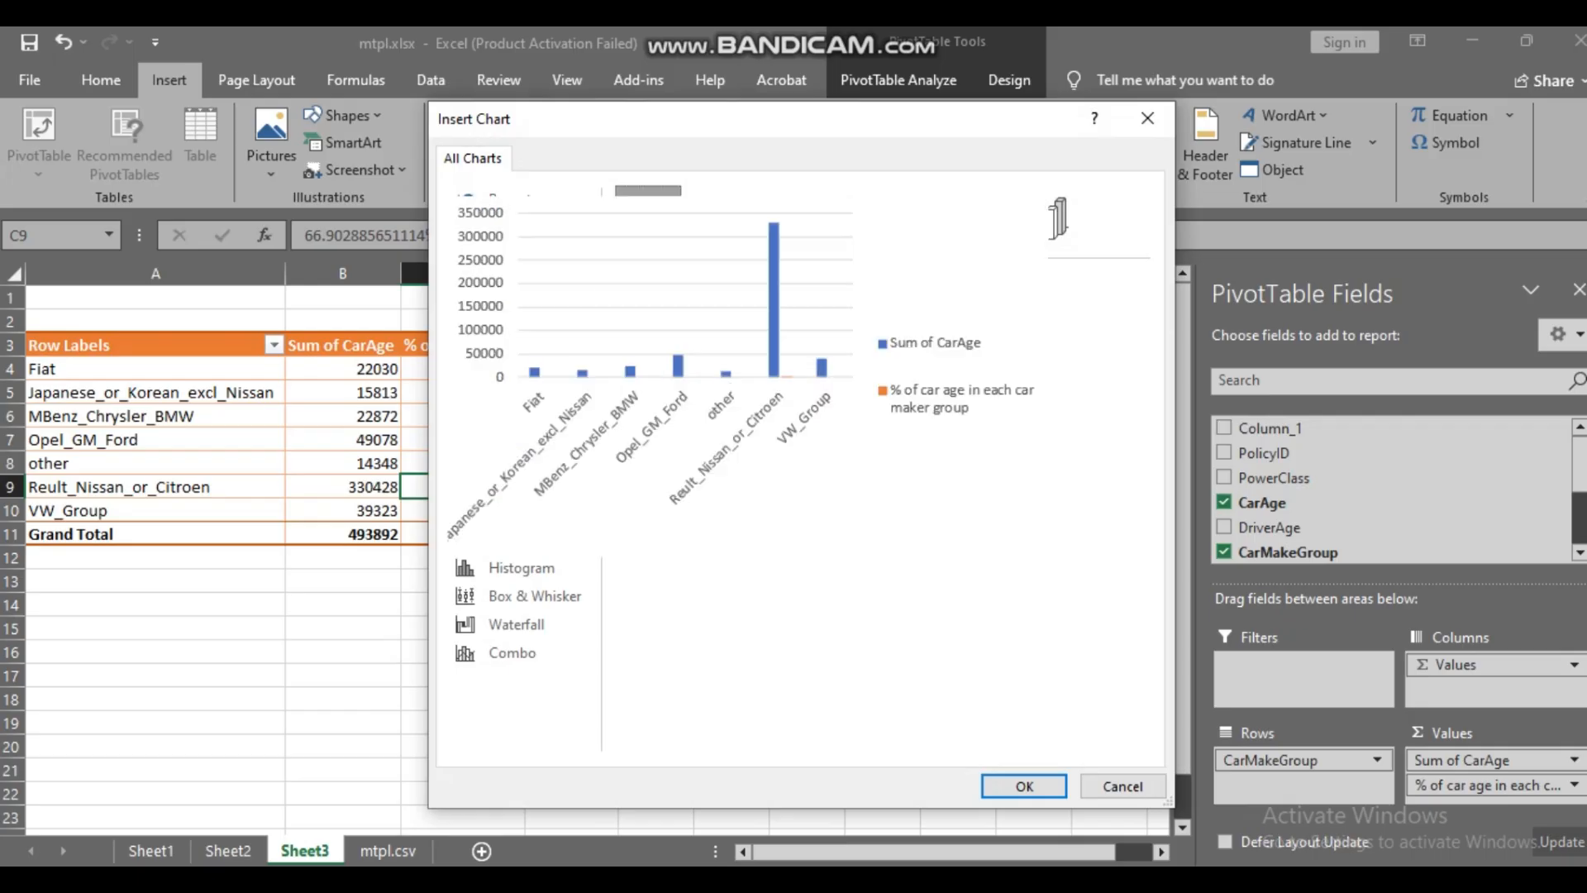
left_click(1025, 785)
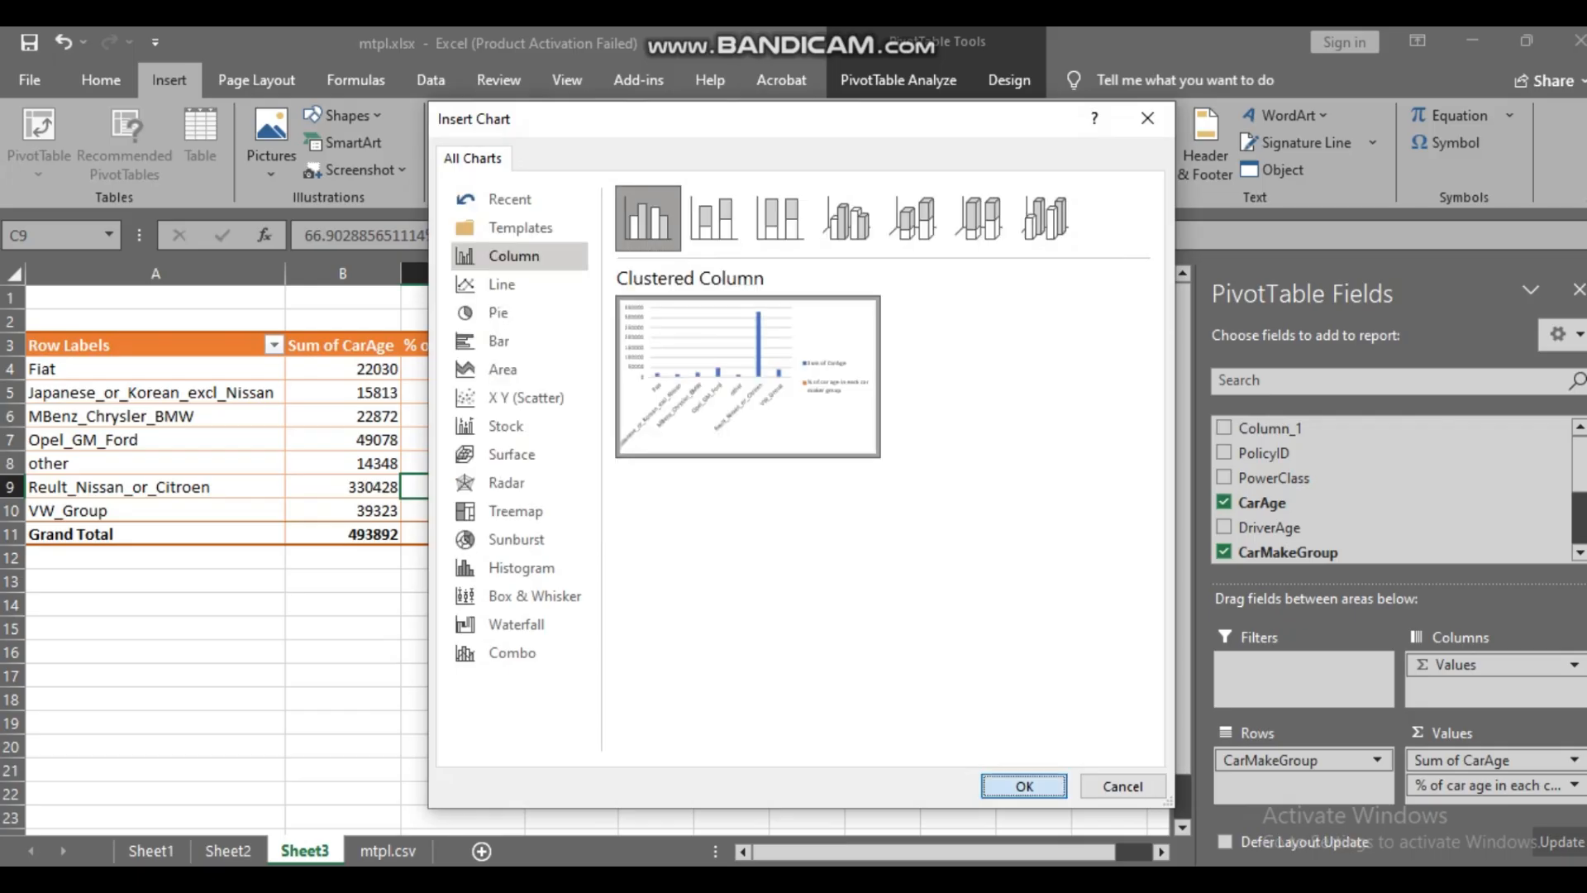
- Move the PivotChart clear of the PivotTable so it sits beside it, over columns E to K from row 4 down
left_click_drag(545, 487, 538, 490)
left_click_drag(612, 685, 708, 726)
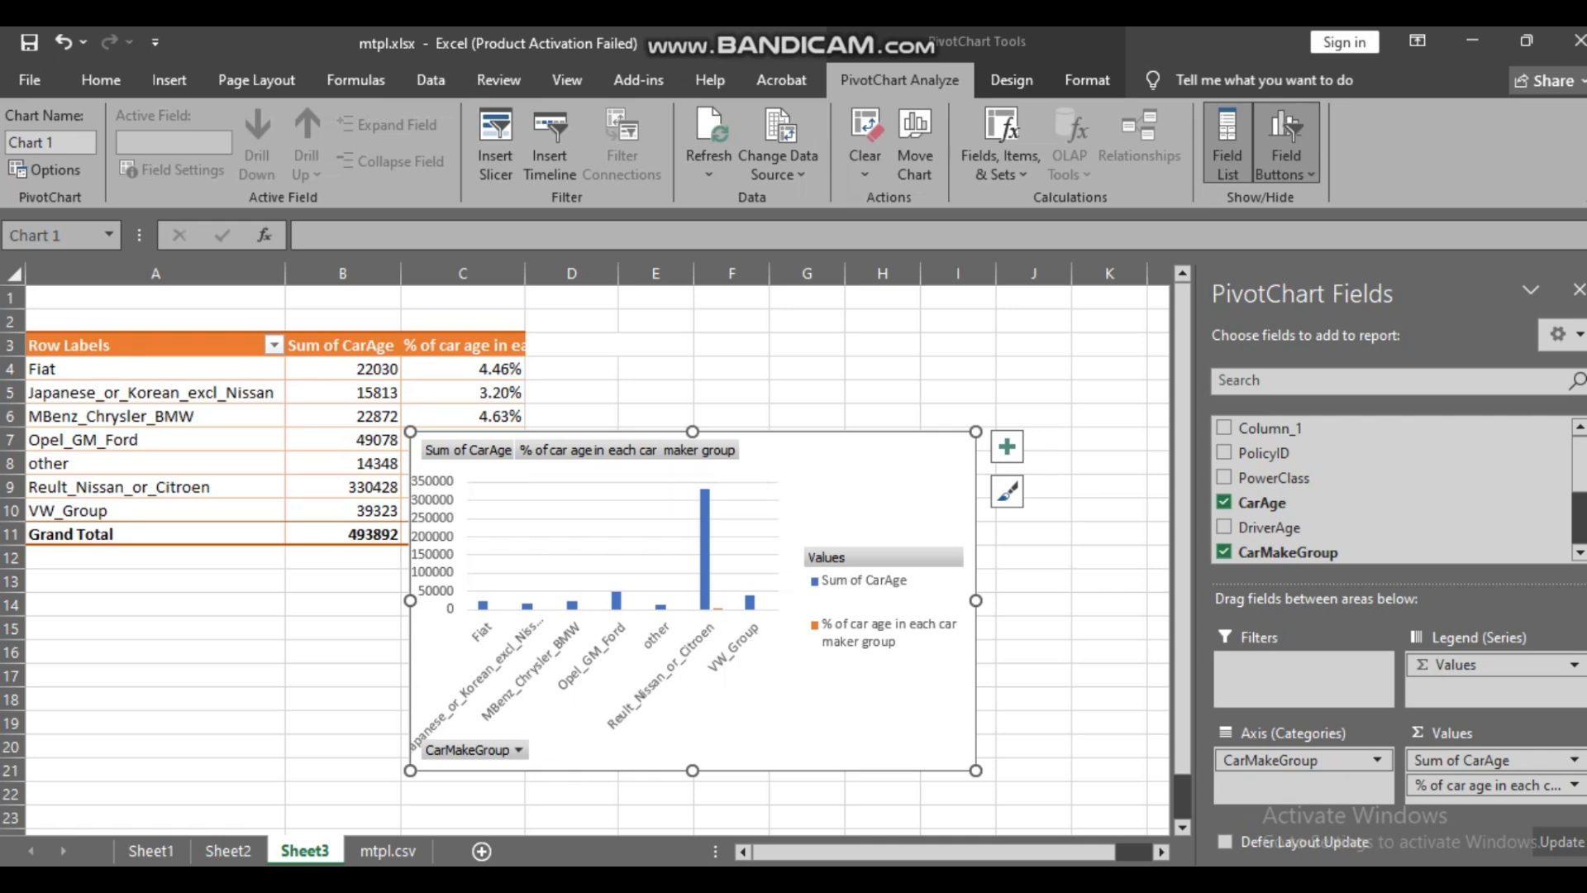
left_click_drag(819, 496, 1007, 430)
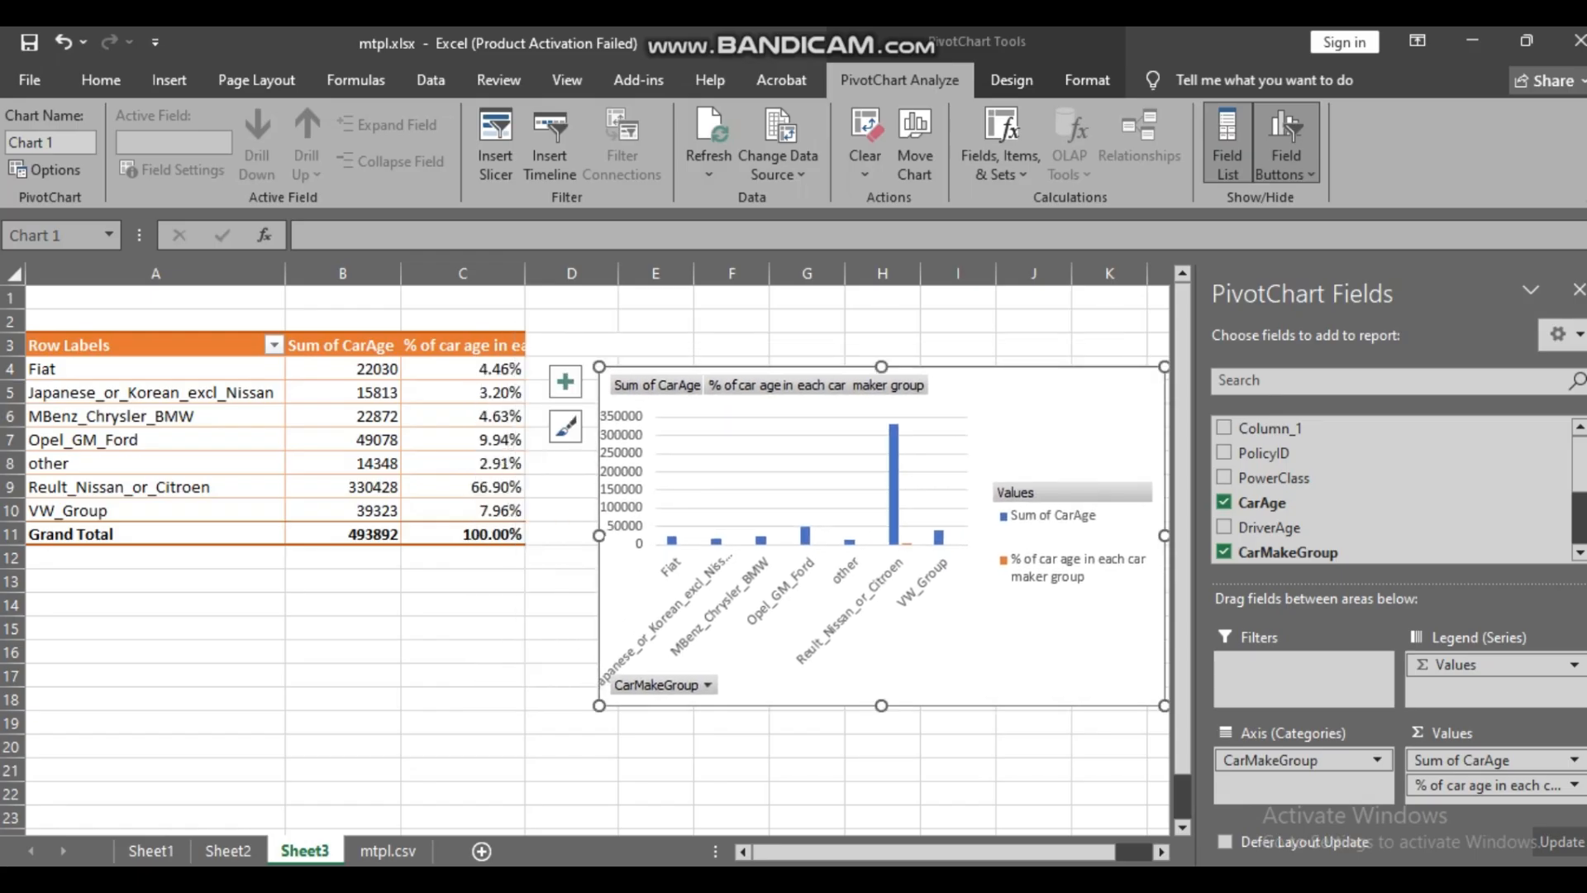